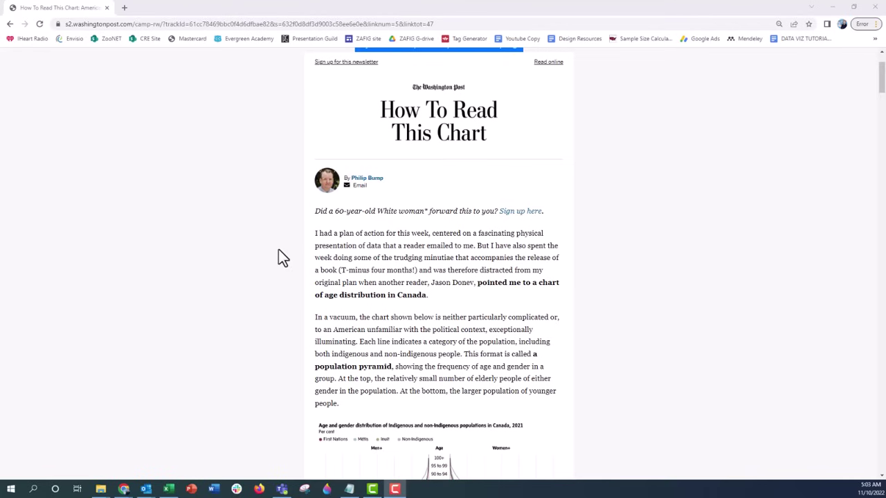
- Examine the article's chart of age and gender distribution of Indigenous and non-Indigenous populations in Canada
{"action": "scroll", "coordinate": [278, 251], "scroll_direction": "down", "scroll_amount": 5}
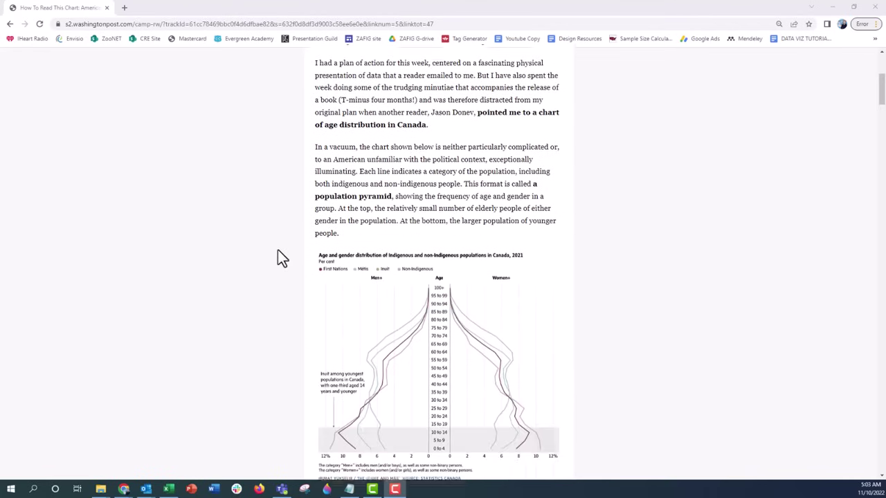
{"action": "scroll", "coordinate": [277, 251], "scroll_direction": "down", "scroll_amount": 4}
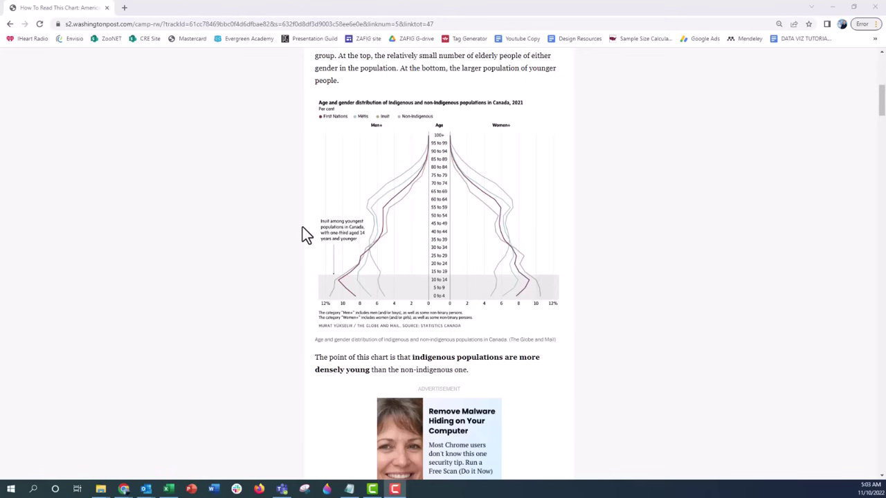
{"action": "scroll", "coordinate": [303, 227], "scroll_direction": "up", "scroll_amount": 1}
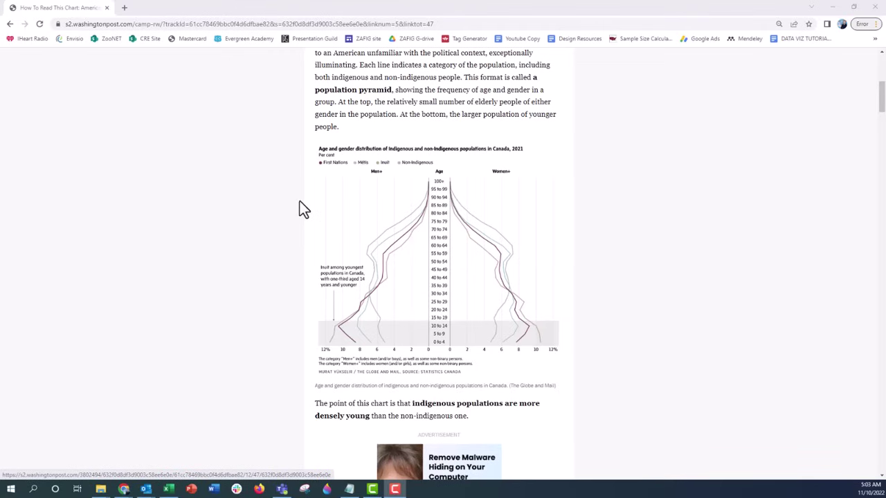
{"action": "scroll", "coordinate": [301, 208], "scroll_direction": "down", "scroll_amount": 1}
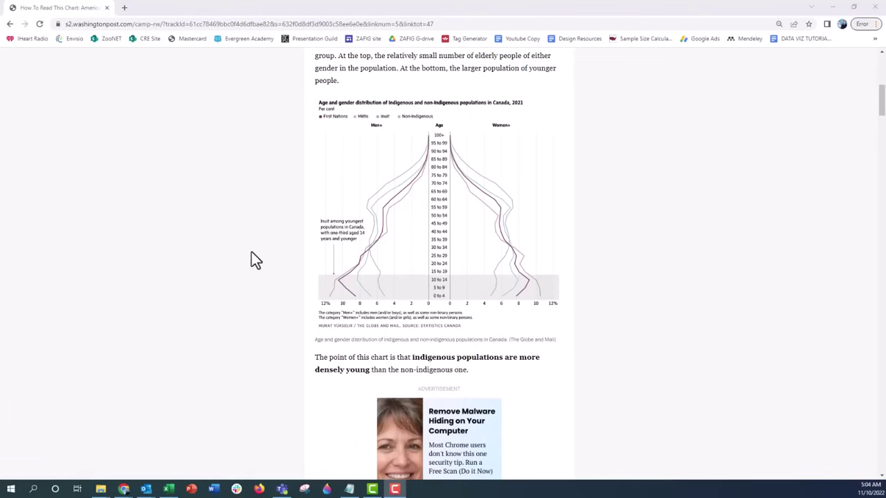
- Examine the article's 2020 population distribution chart by age, race and gender, from its legend down to age 0
{"action": "scroll", "coordinate": [245, 257], "scroll_direction": "down", "scroll_amount": 3}
{"action": "scroll", "coordinate": [244, 258], "scroll_direction": "down", "scroll_amount": 6}
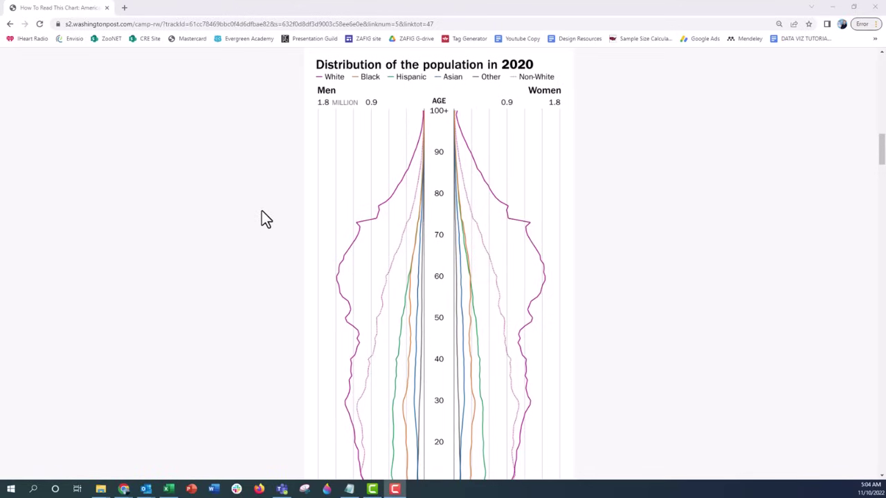
{"action": "scroll", "coordinate": [261, 212], "scroll_direction": "down", "scroll_amount": 1}
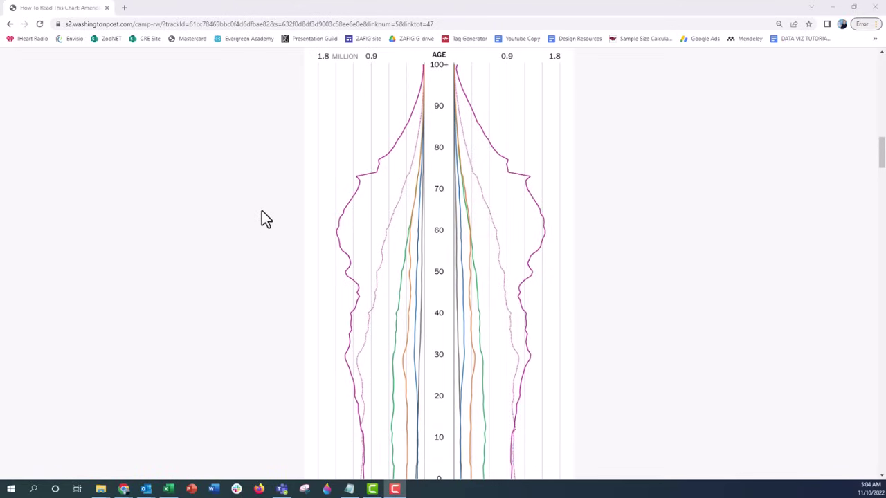
{"action": "scroll", "coordinate": [262, 212], "scroll_direction": "up", "scroll_amount": 2}
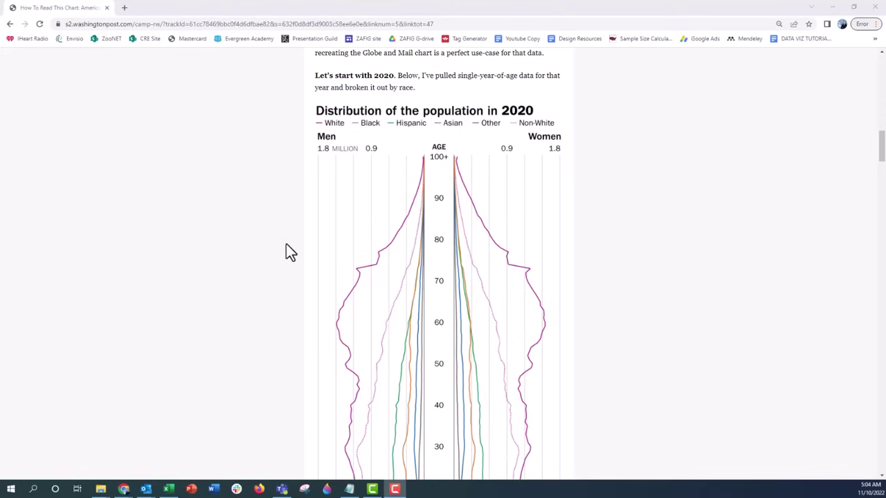
{"action": "scroll", "coordinate": [285, 243], "scroll_direction": "down", "scroll_amount": 2}
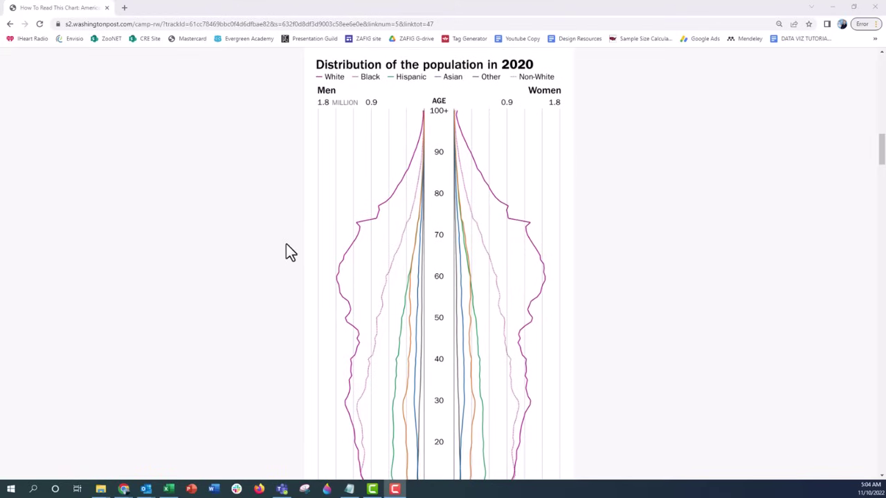
{"action": "scroll", "coordinate": [289, 252], "scroll_direction": "down", "scroll_amount": 2}
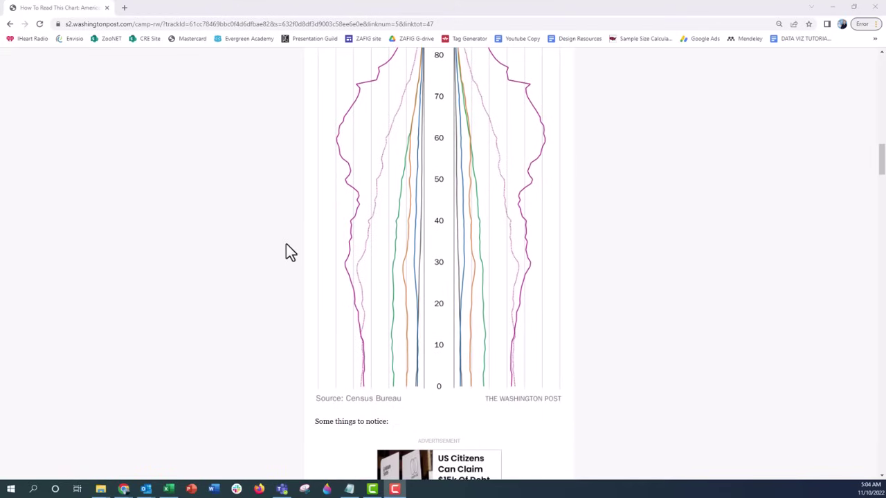
{"action": "scroll", "coordinate": [290, 251], "scroll_direction": "up", "scroll_amount": 2}
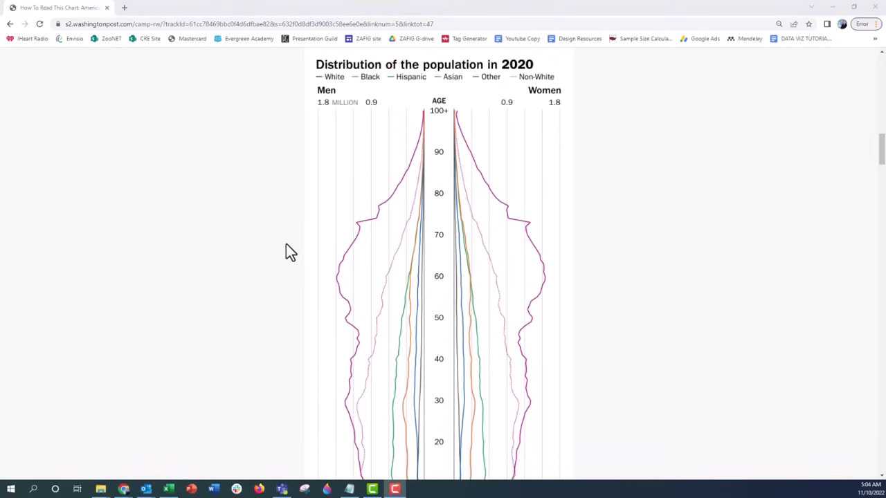
{"action": "scroll", "coordinate": [289, 251], "scroll_direction": "down", "scroll_amount": 4}
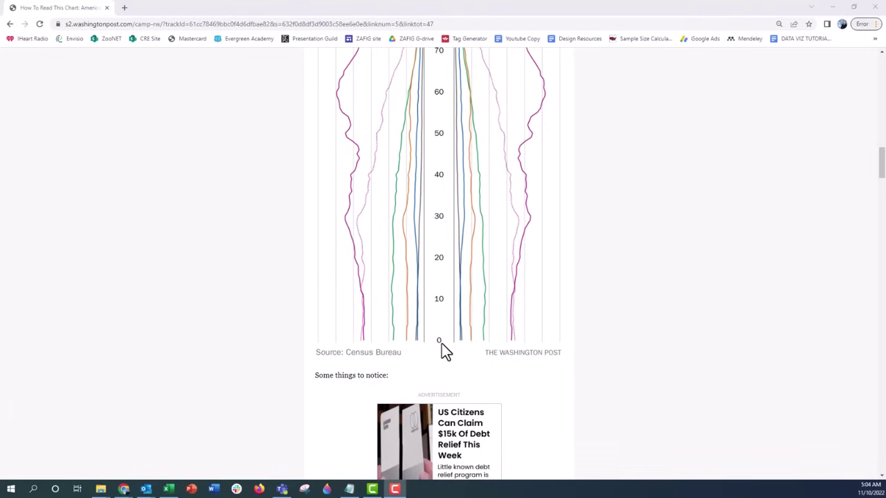
{"action": "scroll", "coordinate": [441, 343], "scroll_direction": "up", "scroll_amount": 4}
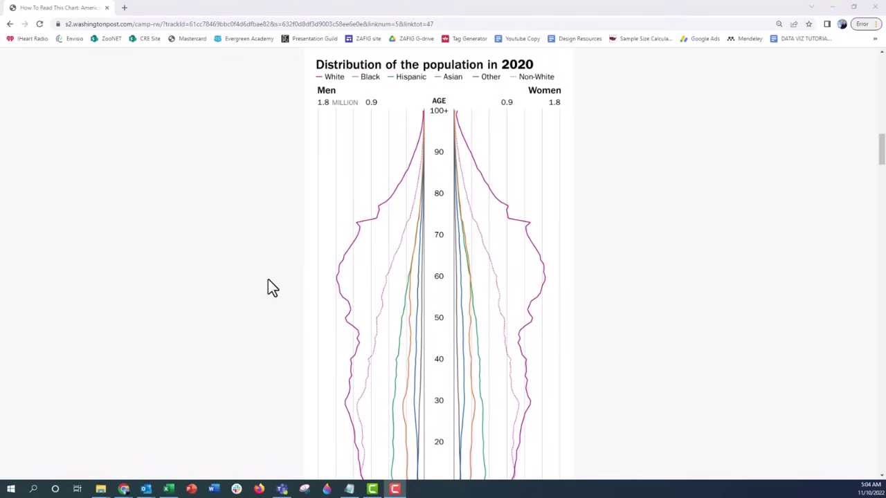
- Switch to the Population Pyramid workbook in Excel and review the Demo sheet's Label Name, Free Day Admission and Gen Admission columns
{"action": "left_click", "coordinate": [168, 489]}
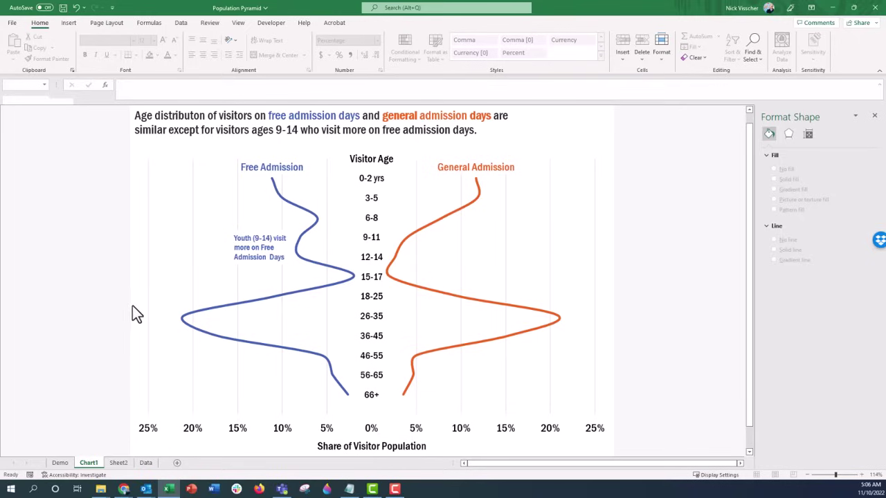
{"action": "left_click", "coordinate": [59, 463]}
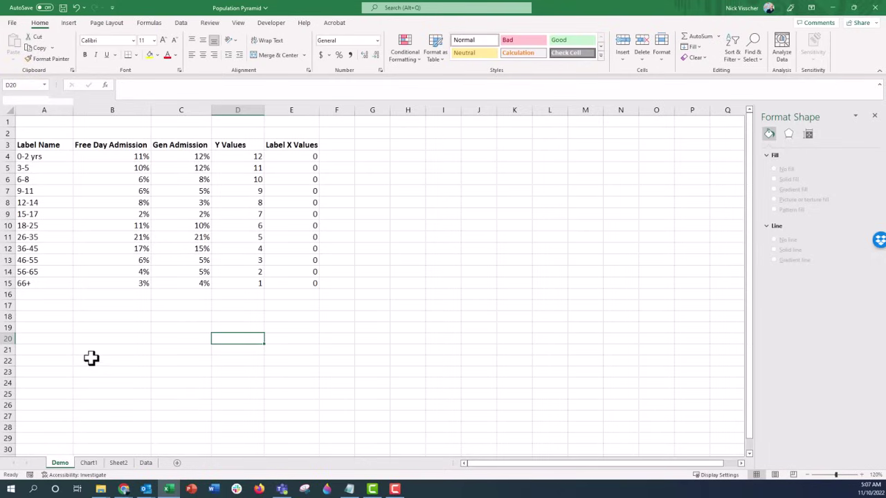
{"action": "left_click_drag", "start_coordinate": [53, 144], "coordinate": [54, 278]}
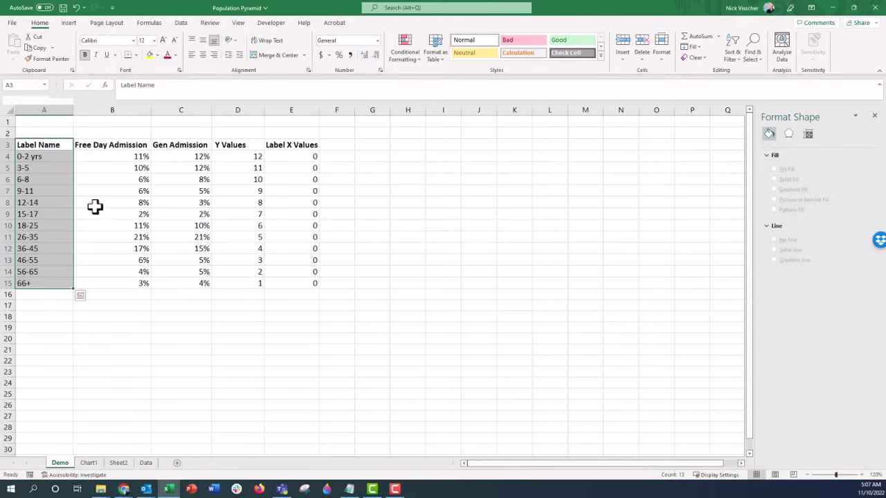
{"action": "left_click_drag", "start_coordinate": [129, 146], "coordinate": [123, 280]}
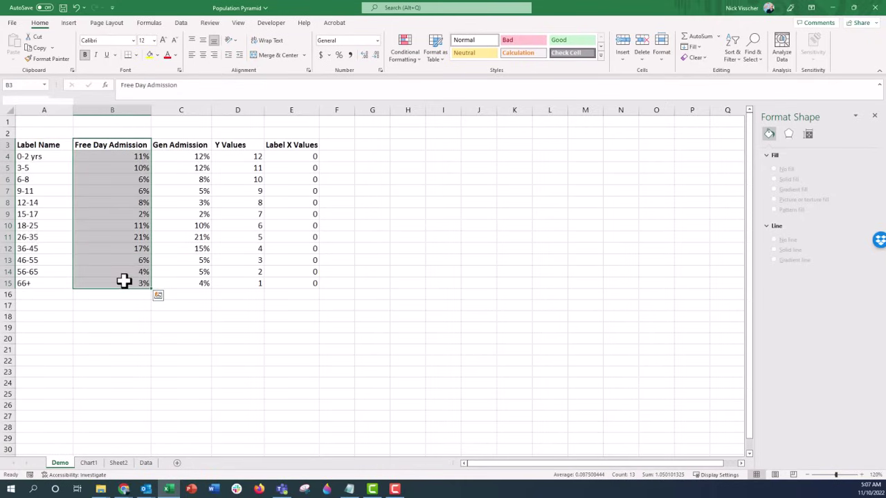
{"action": "left_click_drag", "start_coordinate": [172, 145], "coordinate": [174, 282]}
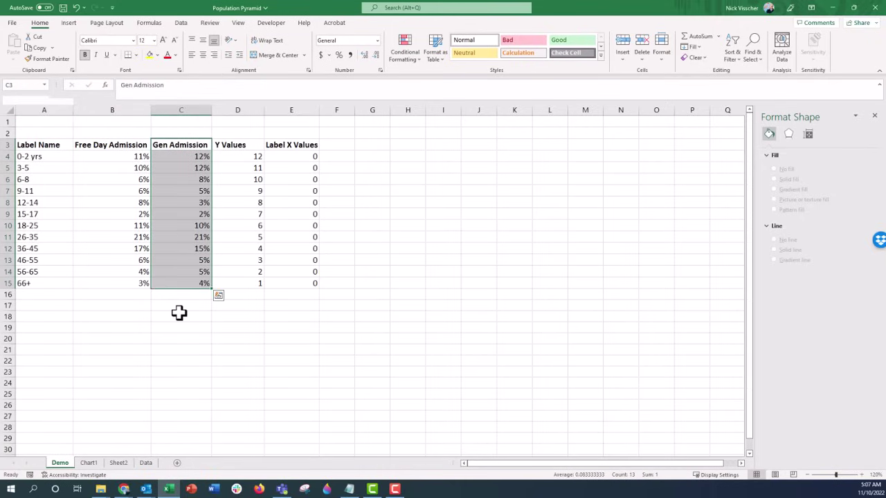
- Review the Y Values and Label X Values columns on the Demo sheet, from header to last row
{"action": "left_click", "coordinate": [250, 147]}
{"action": "left_click", "coordinate": [276, 145]}
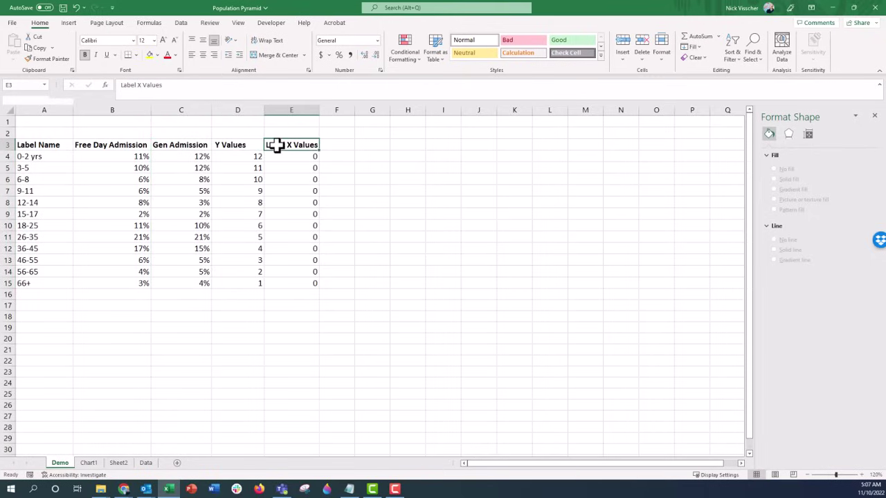
{"action": "left_click", "coordinate": [250, 143]}
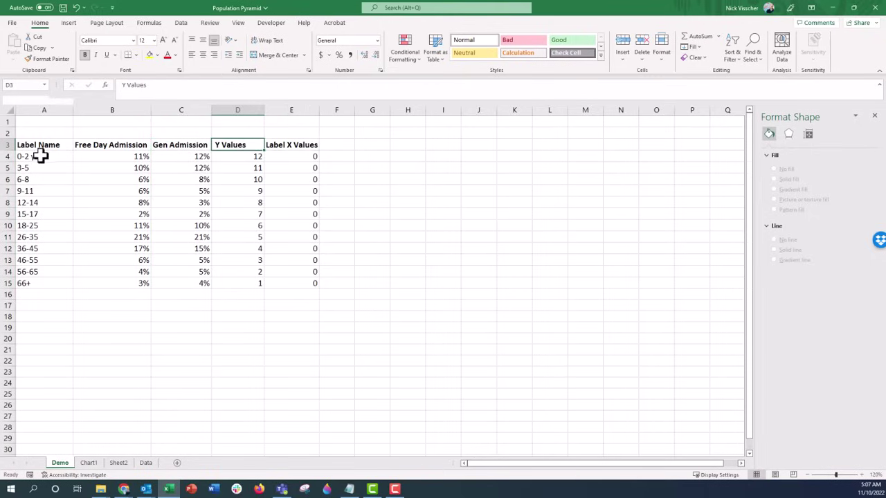
{"action": "left_click", "coordinate": [218, 157]}
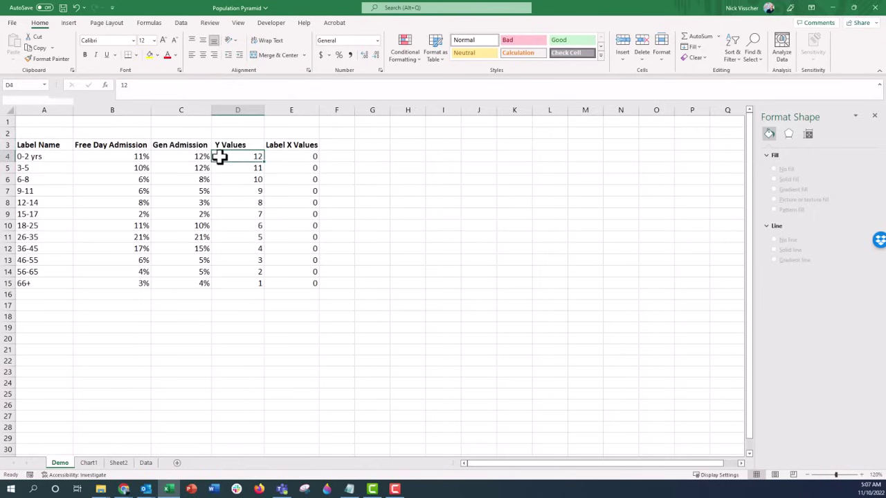
{"action": "left_click", "coordinate": [234, 281]}
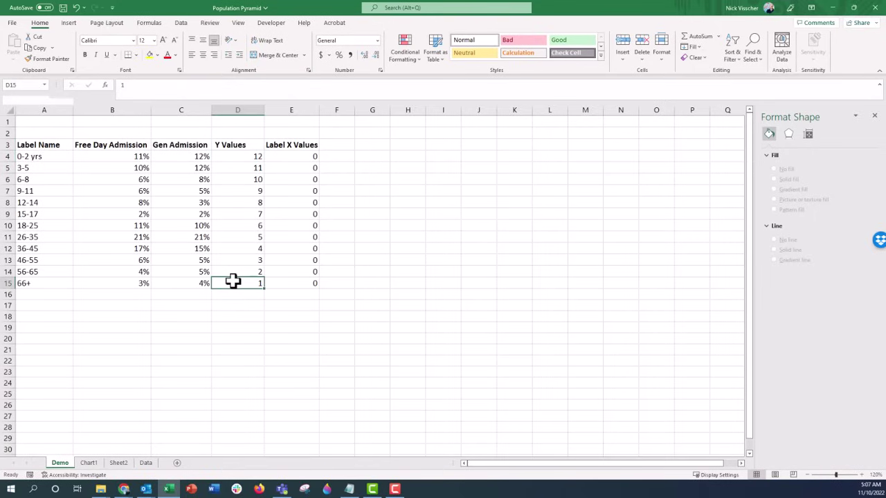
{"action": "left_click", "coordinate": [288, 156]}
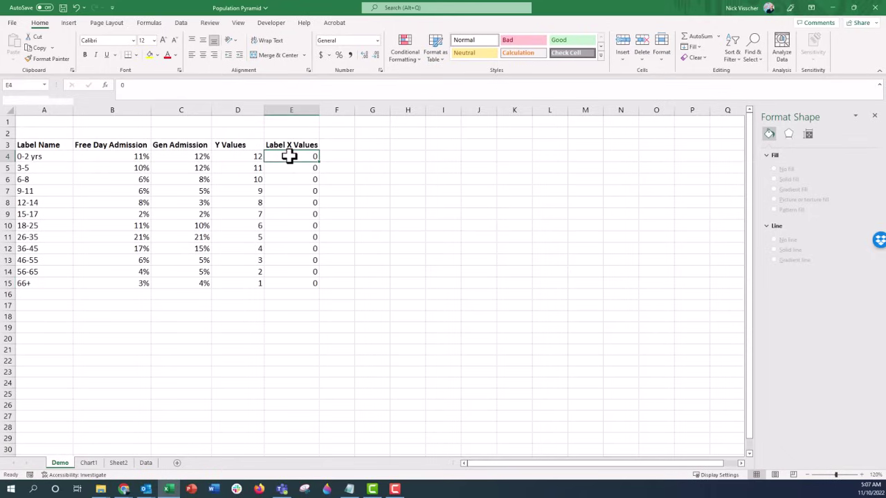
{"action": "left_click", "coordinate": [293, 284]}
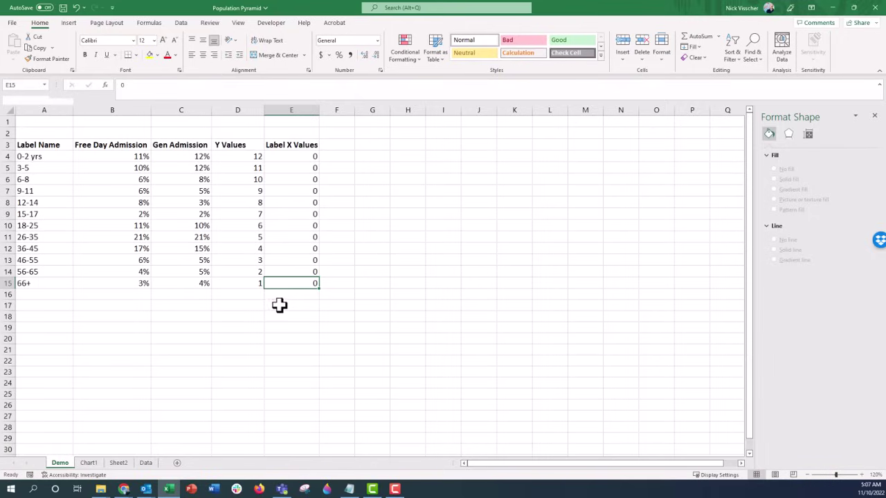
- Insert an empty Scatter with Smooth Lines chart on the Demo sheet, starting from blank cell G3
{"action": "left_click", "coordinate": [361, 144]}
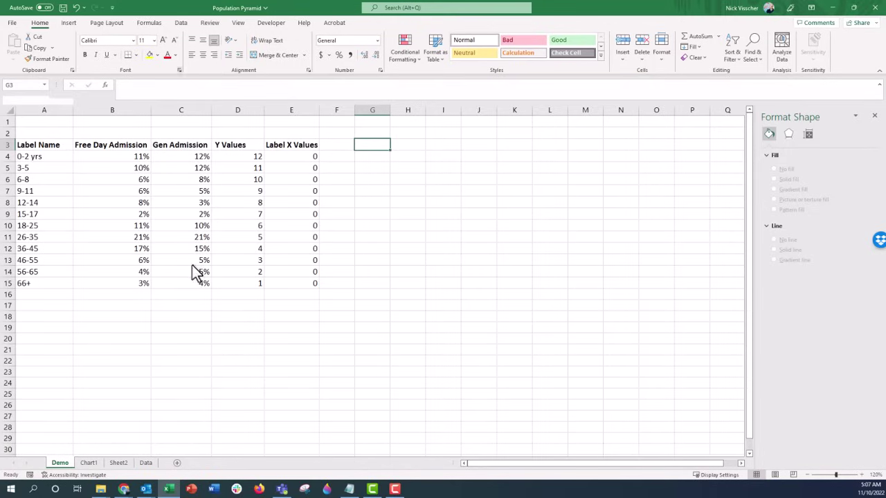
{"action": "left_click", "coordinate": [69, 24]}
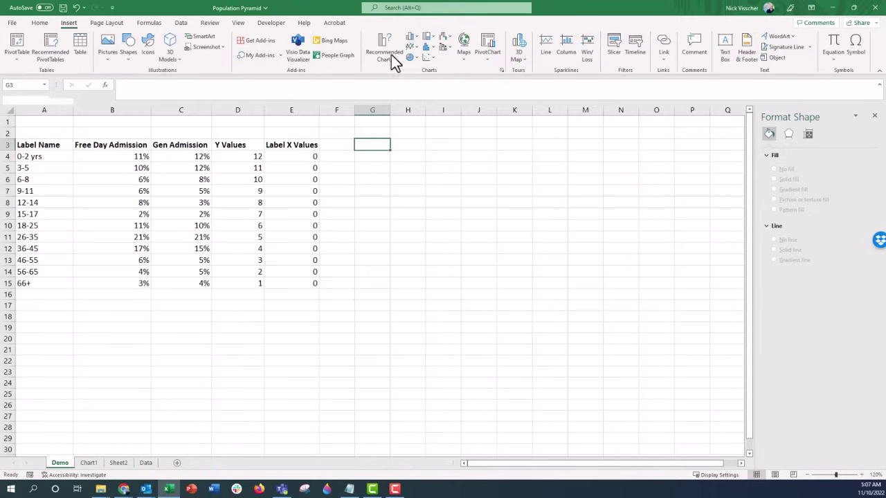
{"action": "left_click", "coordinate": [432, 59]}
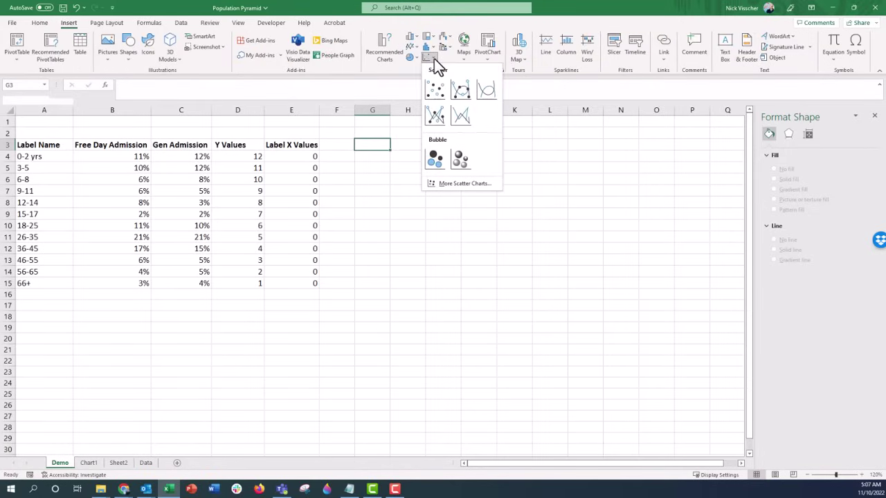
{"action": "left_click", "coordinate": [494, 103]}
- Place the empty chart beside the data table and enlarge it to span about columns F to N and rows 3 to 19
{"action": "left_click_drag", "start_coordinate": [284, 209], "coordinate": [376, 138]}
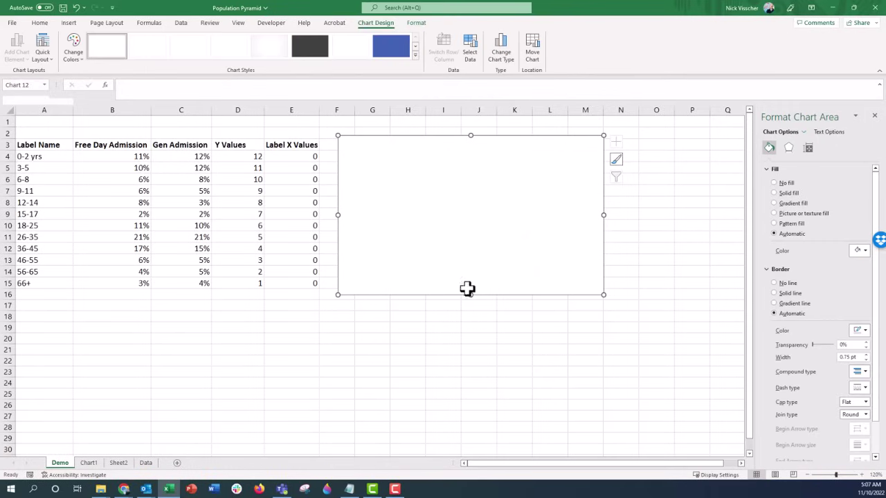
{"action": "left_click_drag", "start_coordinate": [470, 294], "coordinate": [471, 332]}
{"action": "left_click_drag", "start_coordinate": [598, 235], "coordinate": [638, 244]}
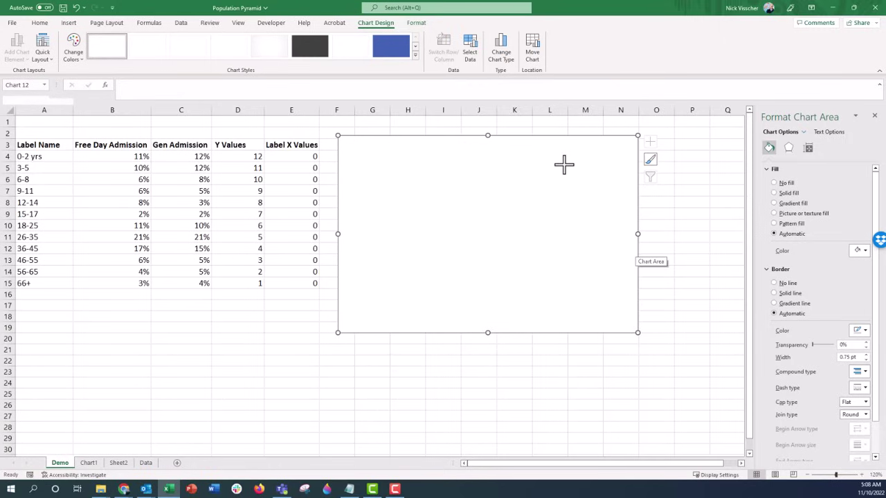
- Add a first series to the empty chart, named from cell B3 on the Demo sheet, with B4:B15 as its X values
{"action": "right_click", "coordinate": [544, 174]}
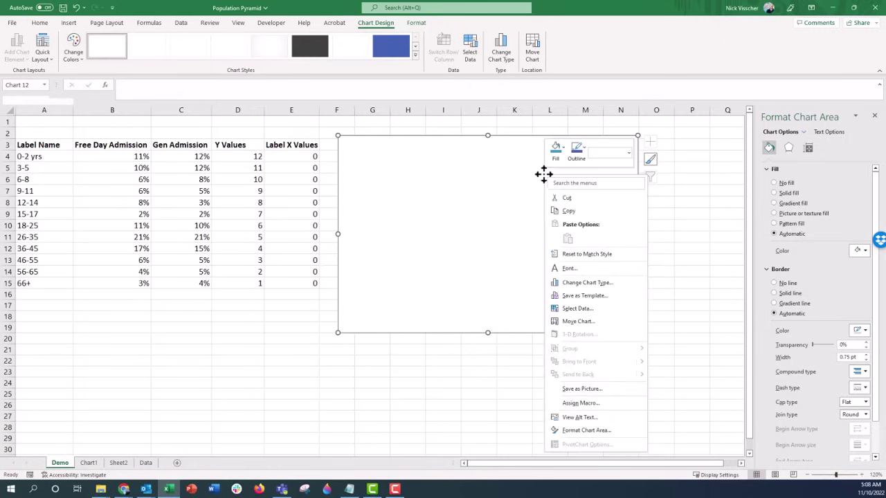
{"action": "left_click", "coordinate": [585, 309]}
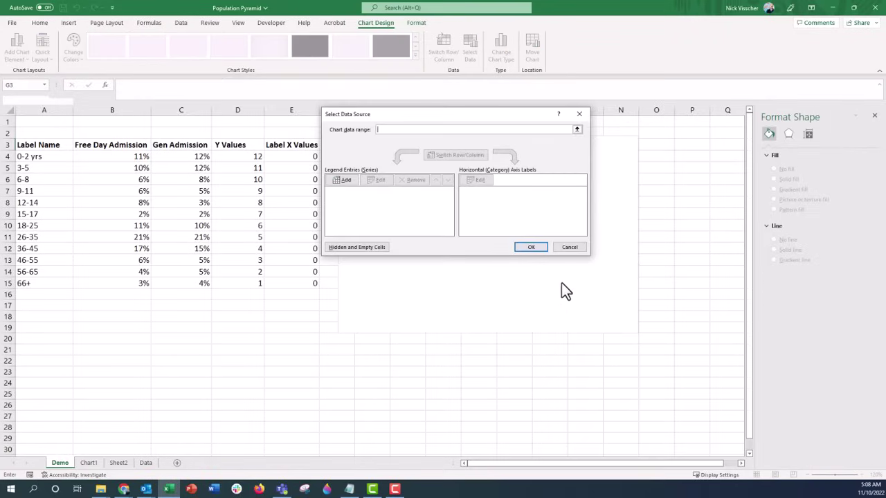
{"action": "left_click_drag", "start_coordinate": [399, 113], "coordinate": [421, 114]}
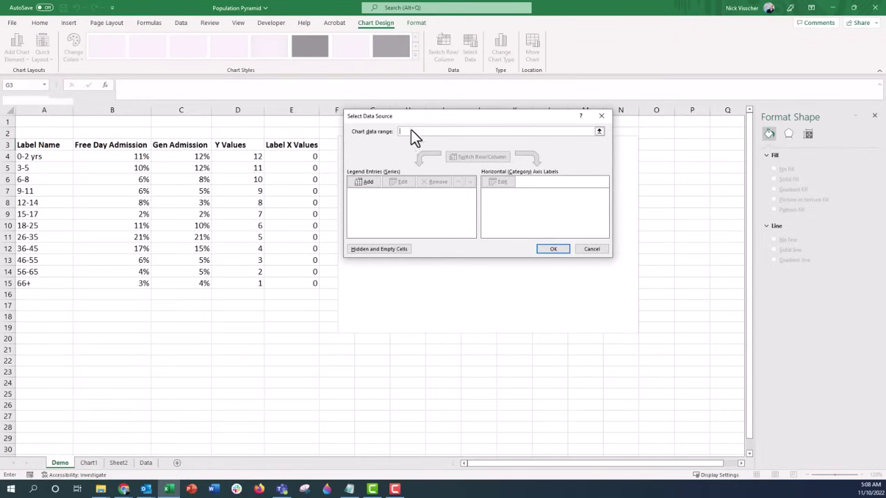
{"action": "left_click", "coordinate": [374, 181]}
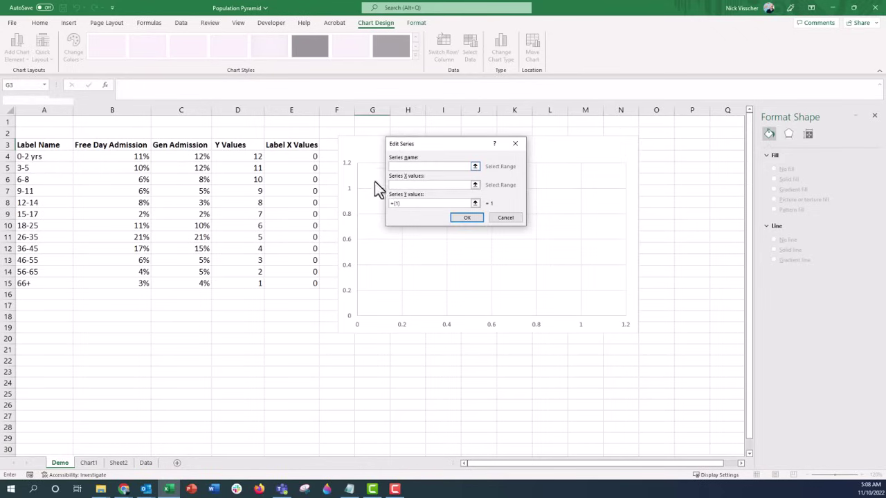
{"action": "left_click", "coordinate": [142, 146]}
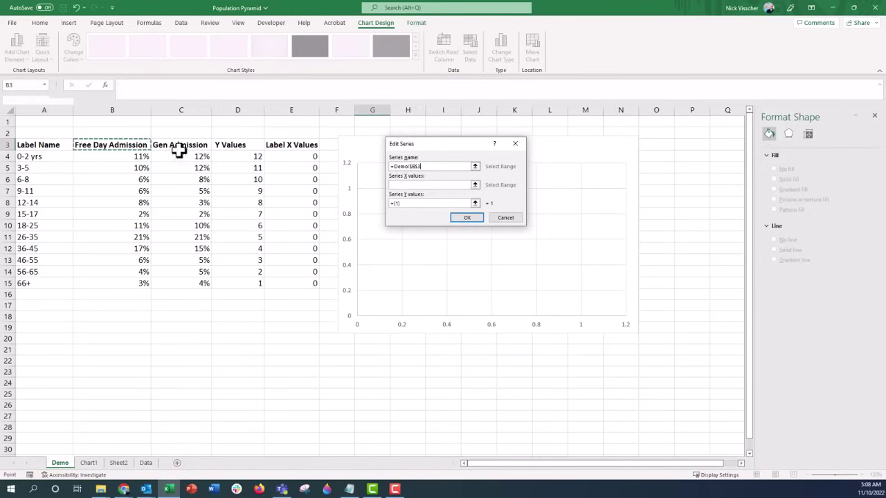
{"action": "left_click", "coordinate": [475, 185]}
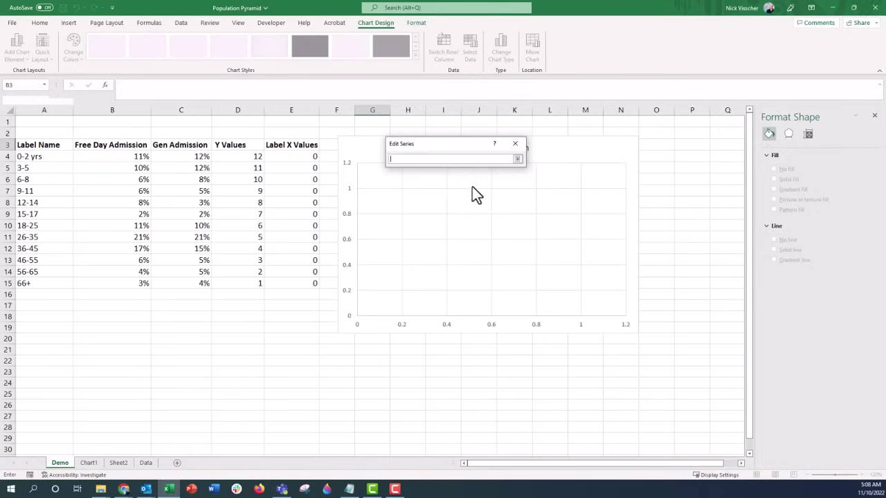
{"action": "left_click_drag", "start_coordinate": [121, 156], "coordinate": [124, 285]}
{"action": "key", "text": "Return"}
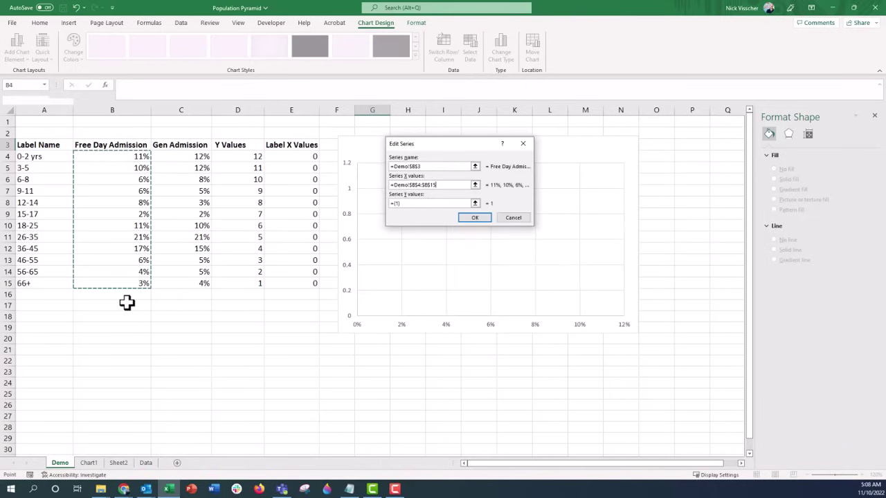
- Set the Free Day Admission series' Y values to D4:D15 and accept the series
{"action": "key", "text": "Tab"}
{"action": "left_click", "coordinate": [475, 203]}
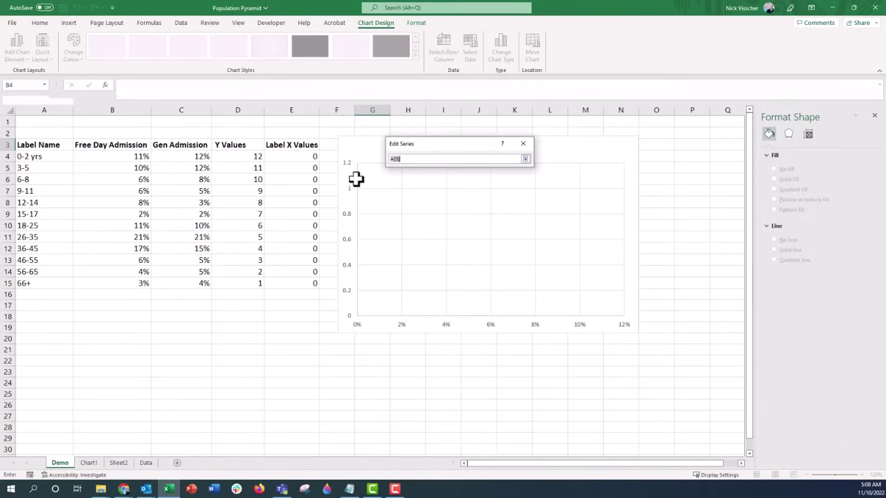
{"action": "left_click_drag", "start_coordinate": [231, 155], "coordinate": [217, 290]}
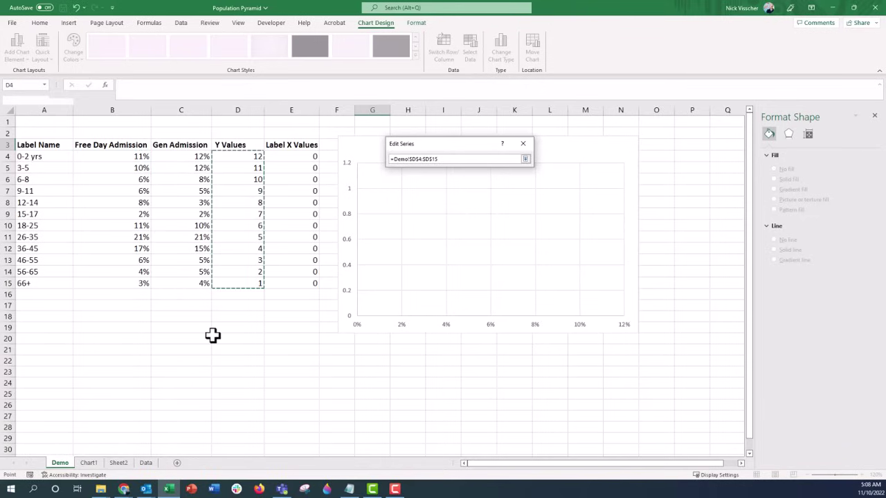
{"action": "key", "text": "Return"}
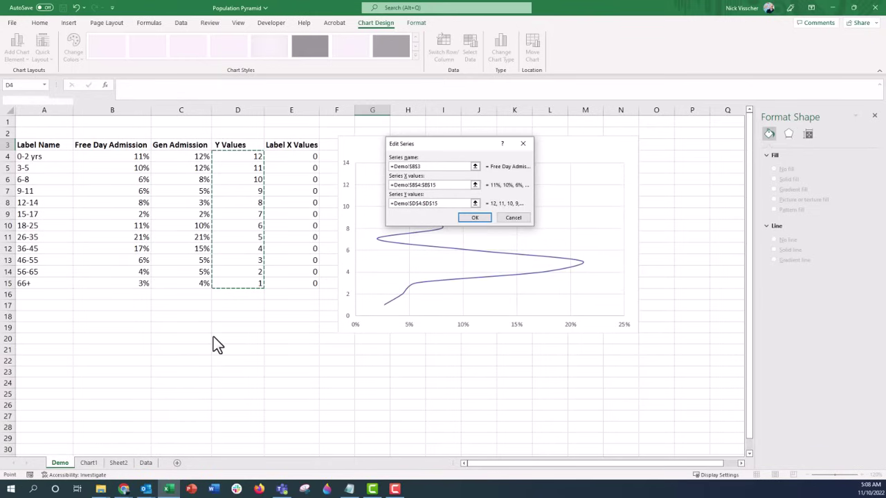
{"action": "left_click", "coordinate": [463, 220]}
- Add a second chart series named from C3, with X values from C4:C15 and Y values from D4:D15
{"action": "mouse_move", "coordinate": [494, 117]}
{"action": "left_mouse_down"}
{"action": "mouse_move", "coordinate": [449, 297]}
{"action": "mouse_move", "coordinate": [511, 361]}
{"action": "mouse_move", "coordinate": [497, 104]}
{"action": "left_mouse_up"}
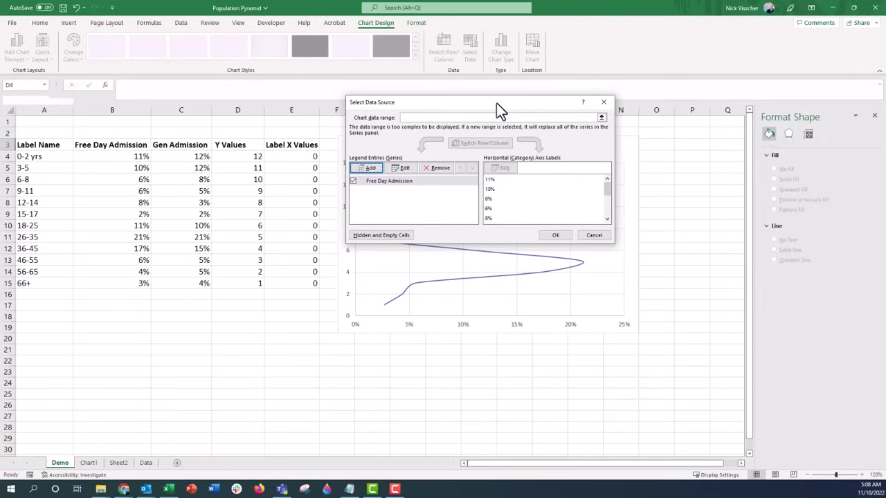
{"action": "left_click", "coordinate": [377, 172]}
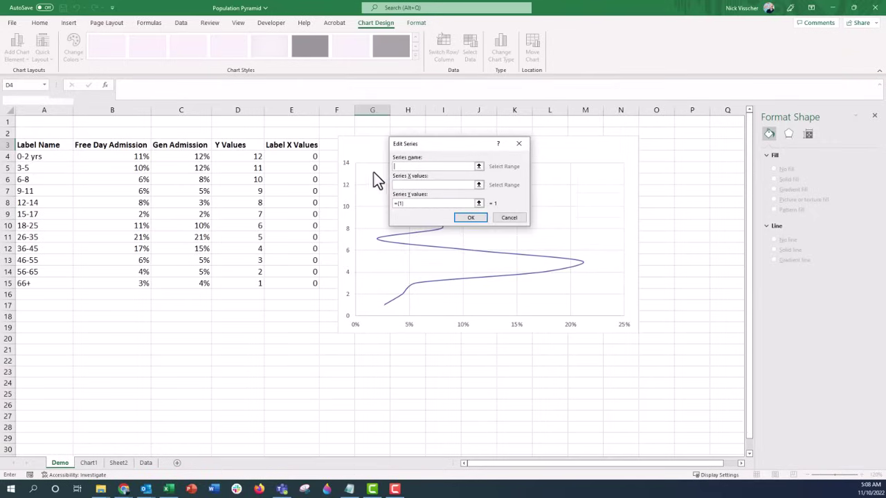
{"action": "left_click", "coordinate": [184, 146]}
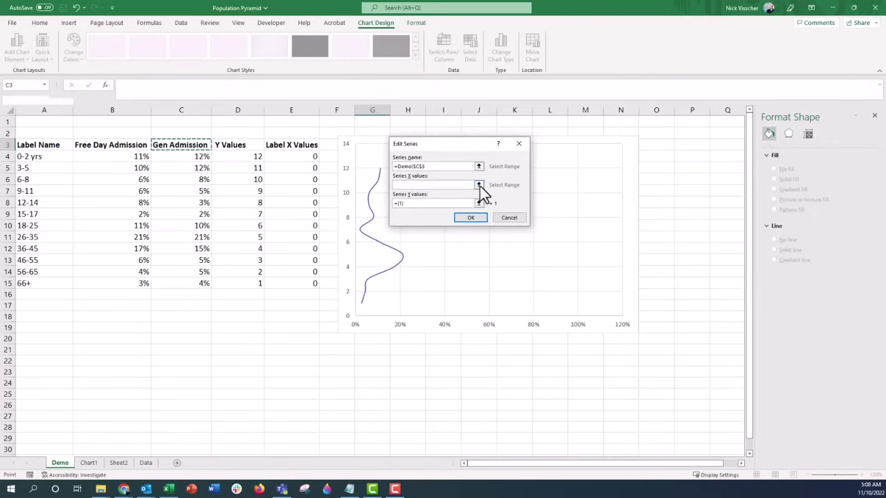
{"action": "left_click", "coordinate": [478, 185]}
{"action": "left_click_drag", "start_coordinate": [204, 157], "coordinate": [200, 283]}
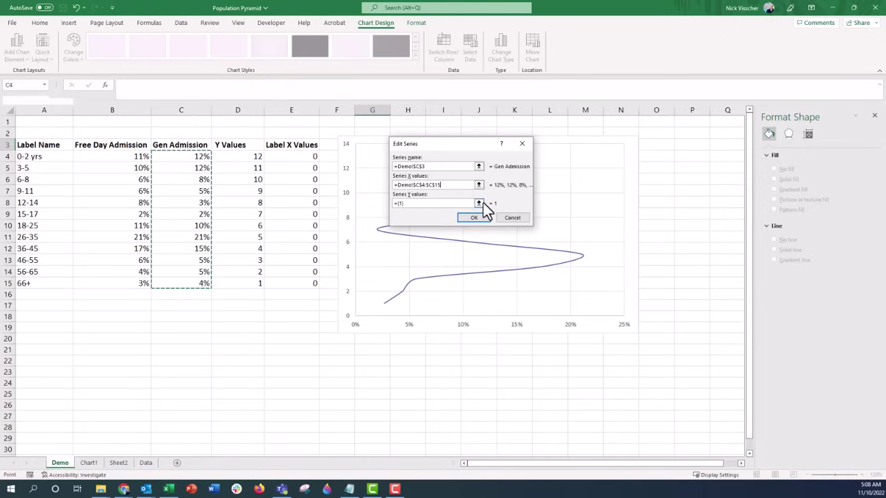
{"action": "left_click", "coordinate": [478, 204]}
{"action": "left_click_drag", "start_coordinate": [221, 155], "coordinate": [229, 288]}
{"action": "left_click", "coordinate": [476, 217]}
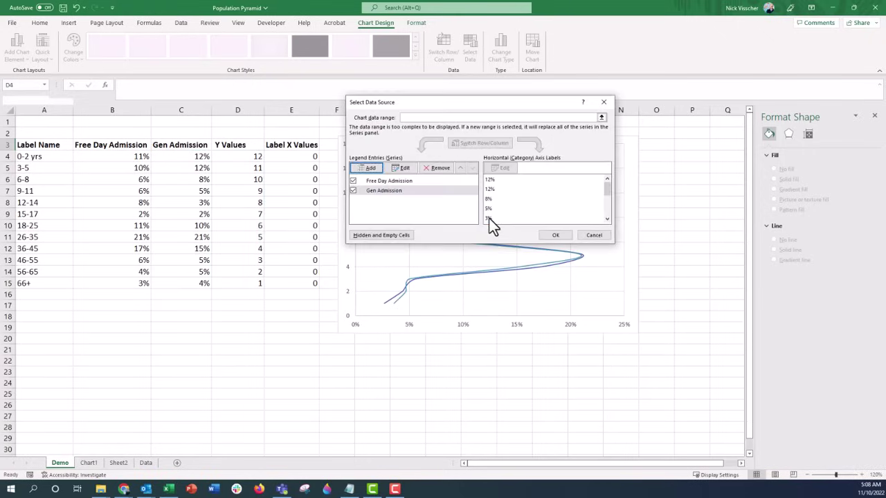
- Add a third chart series named from A3, with X values E4:E15 and Y values D4:D15, and accept the data source
{"action": "left_click", "coordinate": [373, 170]}
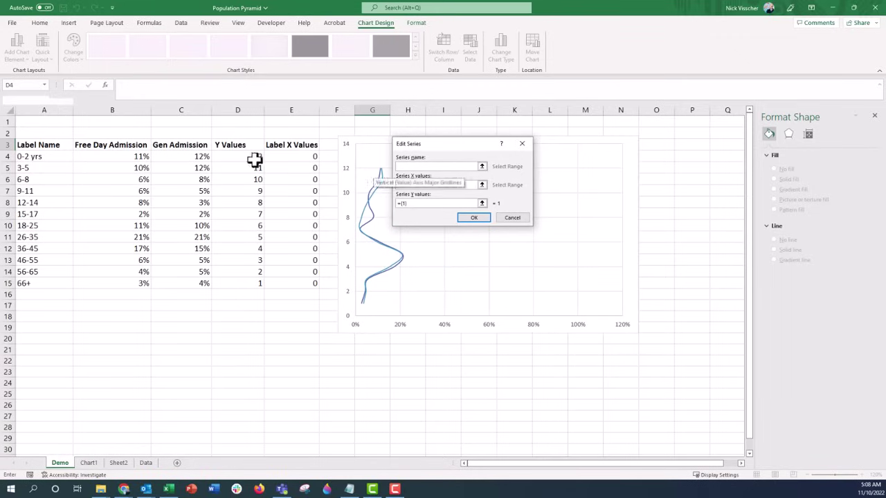
{"action": "left_click", "coordinate": [42, 143]}
{"action": "left_click", "coordinate": [482, 186]}
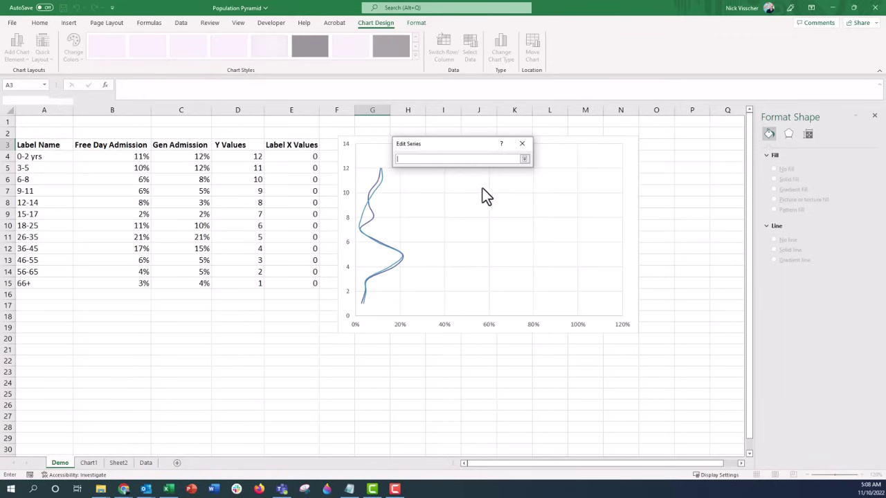
{"action": "left_click", "coordinate": [309, 154]}
{"action": "left_click_drag", "start_coordinate": [309, 154], "coordinate": [302, 285]}
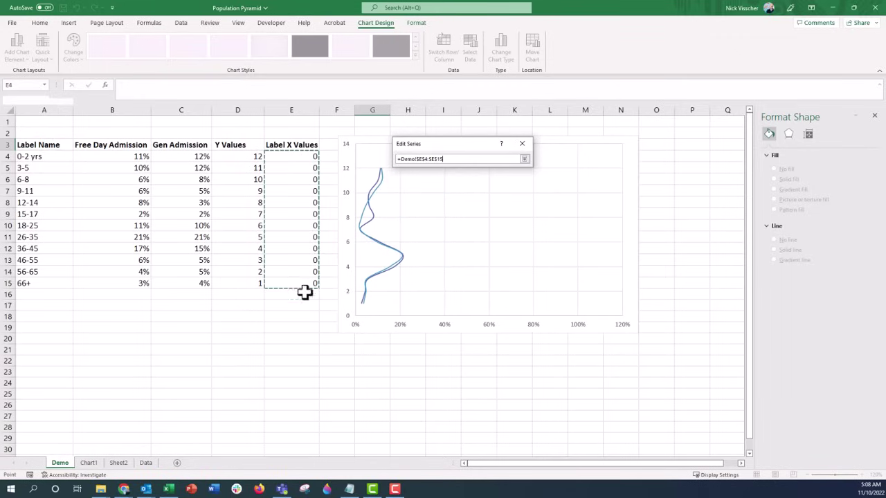
{"action": "key", "text": "Return"}
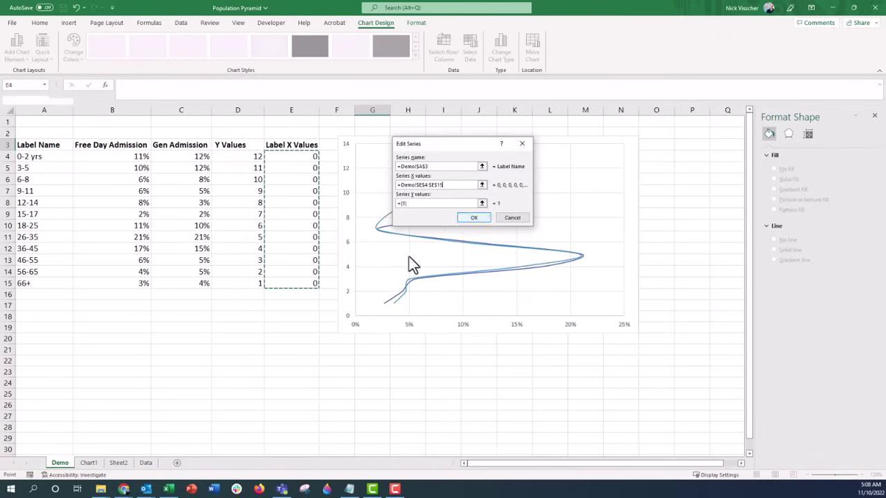
{"action": "left_click", "coordinate": [483, 202]}
{"action": "left_click_drag", "start_coordinate": [226, 157], "coordinate": [233, 283]}
{"action": "key", "text": "Return"}
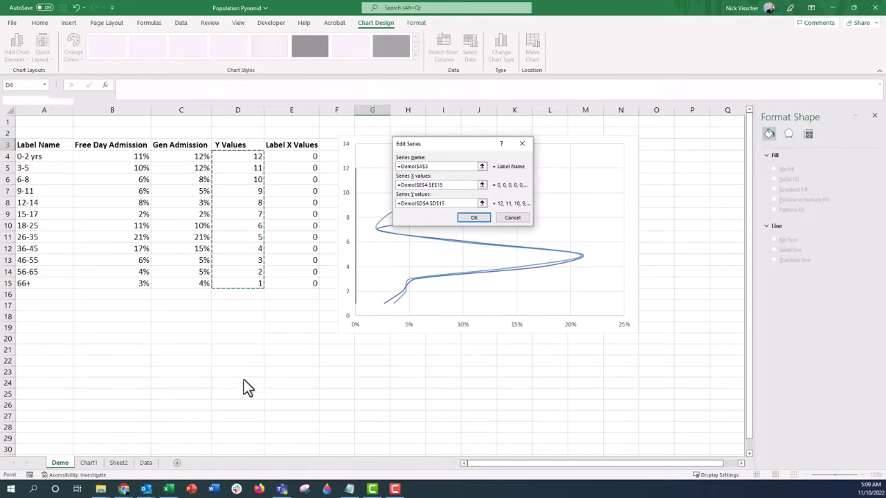
{"action": "left_click", "coordinate": [474, 218]}
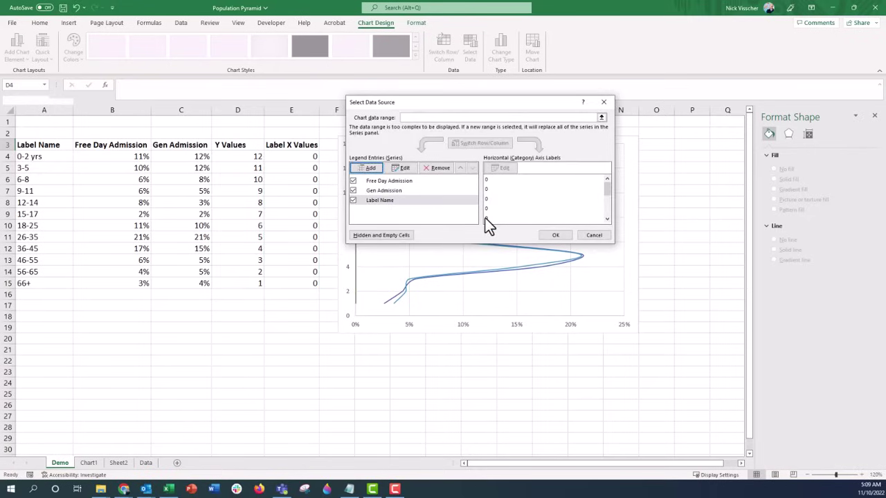
{"action": "left_click_drag", "start_coordinate": [474, 99], "coordinate": [485, 99]}
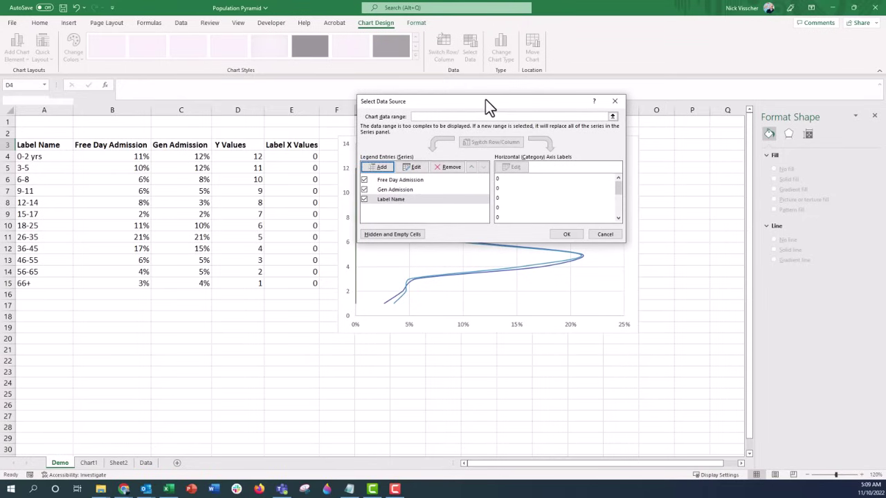
{"action": "left_click", "coordinate": [561, 236]}
- Set the chart area's border to no line and delete the chart's horizontal gridlines
{"action": "left_click_drag", "start_coordinate": [407, 136], "coordinate": [409, 133]}
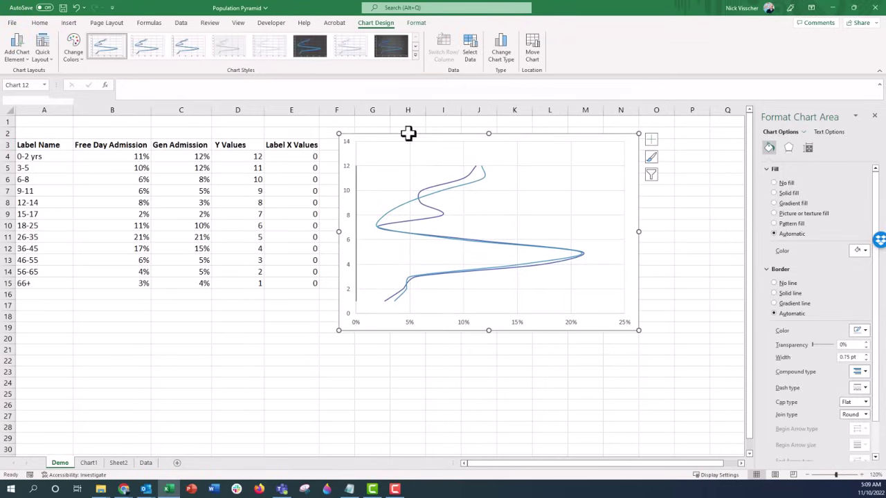
{"action": "left_click", "coordinate": [781, 285]}
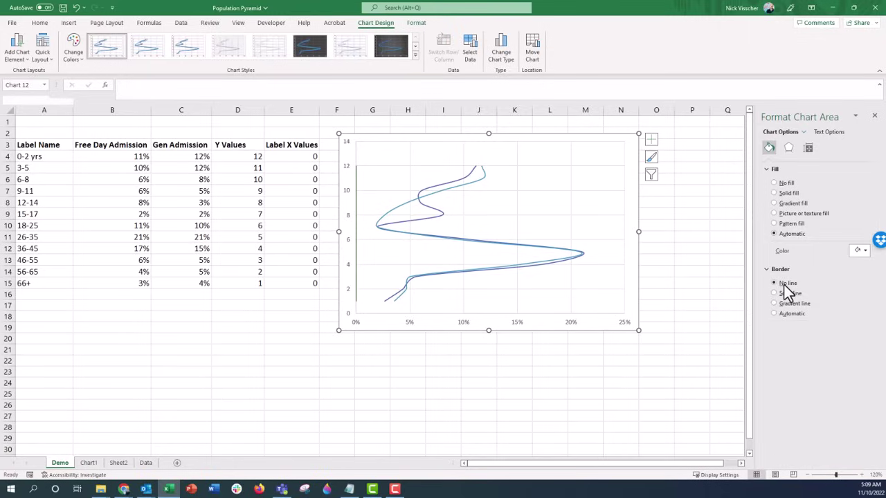
{"action": "left_click", "coordinate": [348, 172]}
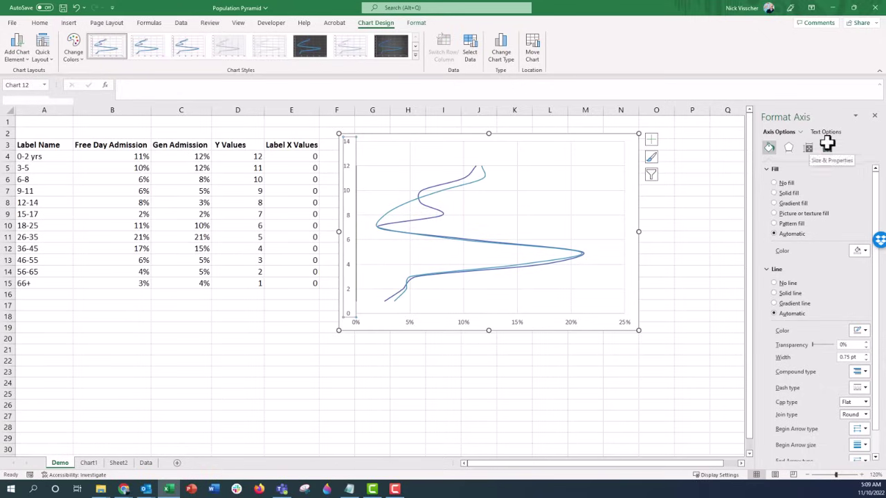
{"action": "left_click", "coordinate": [363, 134]}
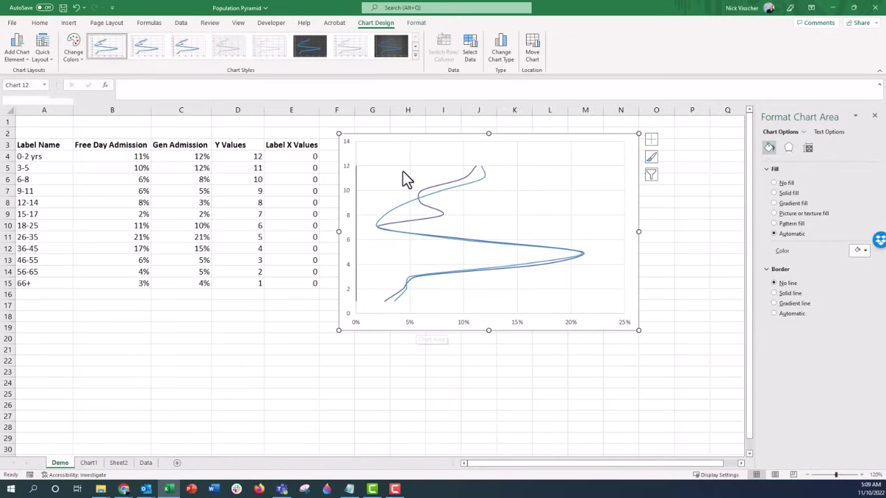
{"action": "left_click", "coordinate": [510, 196]}
{"action": "key", "text": "Delete"}
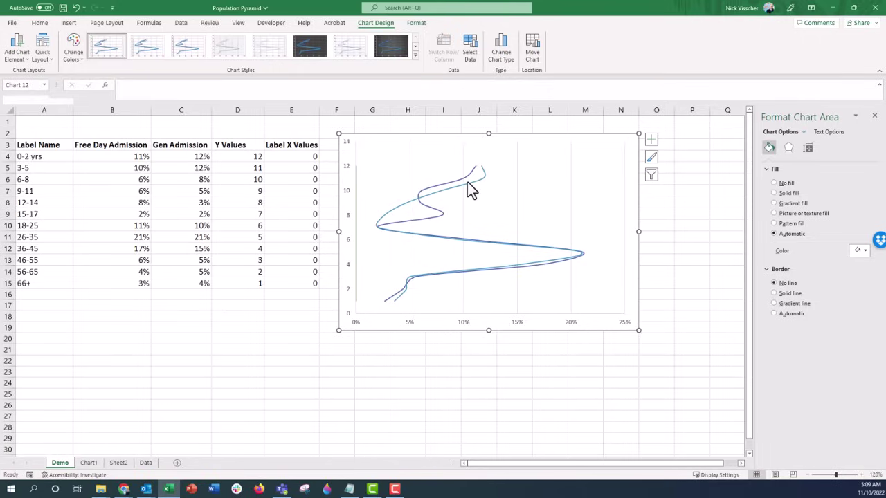
- Set the horizontal axis minimum bound to -0.25
{"action": "left_click", "coordinate": [409, 323]}
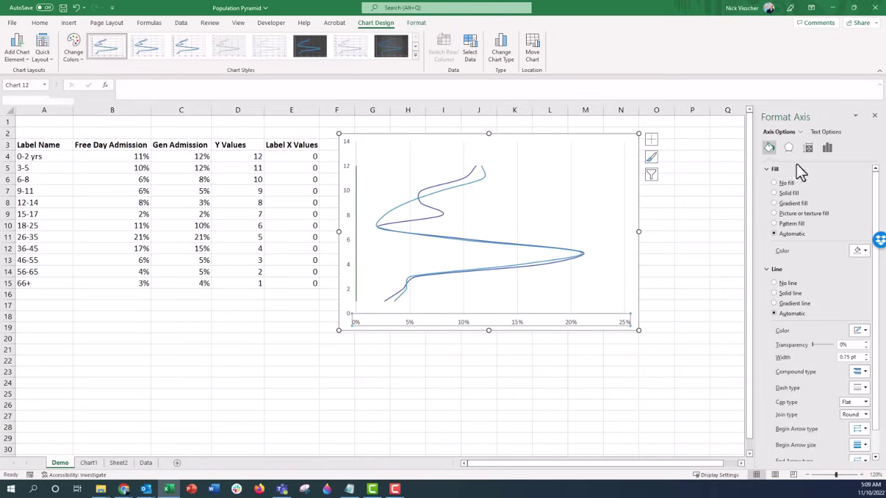
{"action": "left_click", "coordinate": [829, 152]}
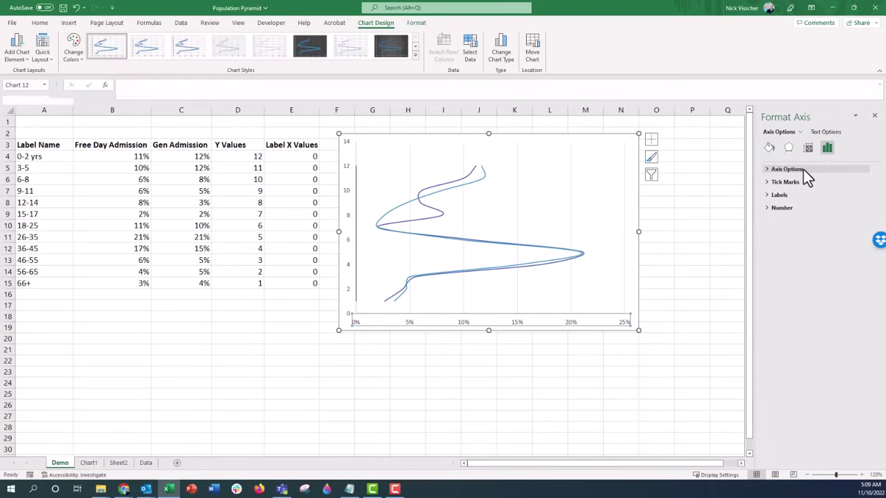
{"action": "left_click", "coordinate": [803, 170]}
{"action": "left_click", "coordinate": [834, 190]}
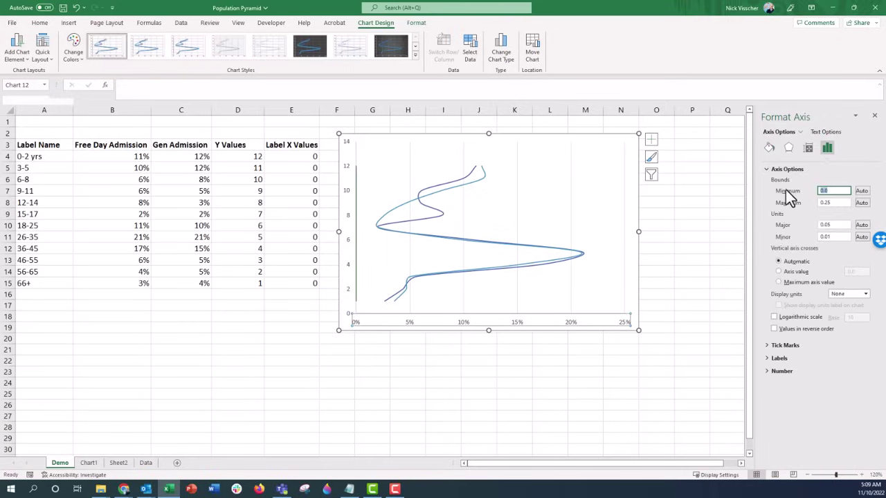
{"action": "type", "text": "-"}
{"action": "type", "text": "0.25"}
{"action": "key", "text": "Return"}
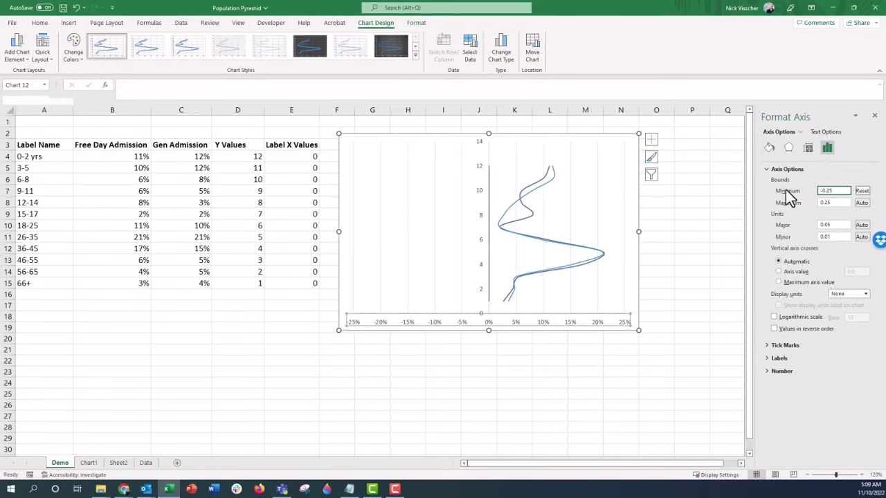
- Examine the chart's horizontal axis and the first three Free Day Admission values in cells B4 to B6
{"action": "left_click", "coordinate": [431, 331]}
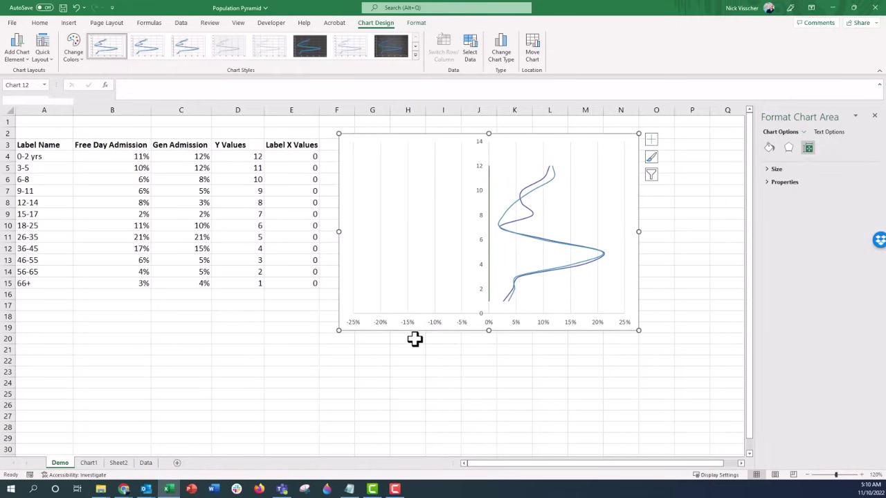
{"action": "left_click", "coordinate": [359, 325]}
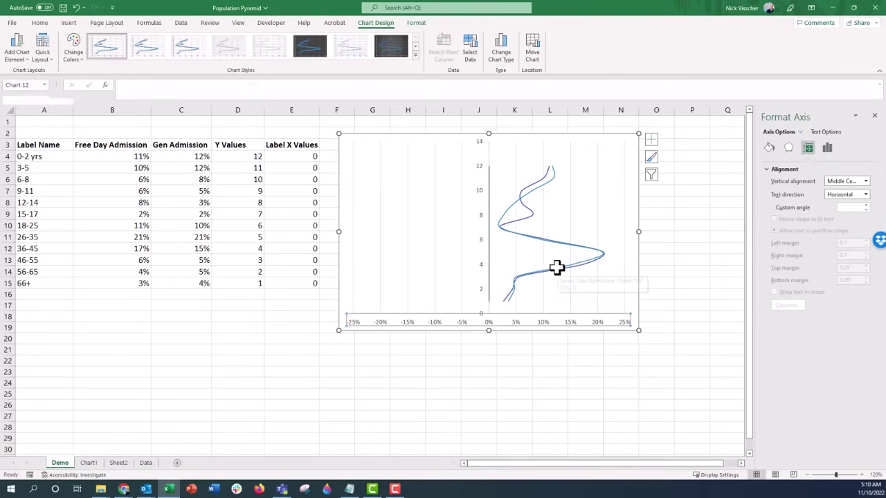
{"action": "left_click", "coordinate": [95, 155]}
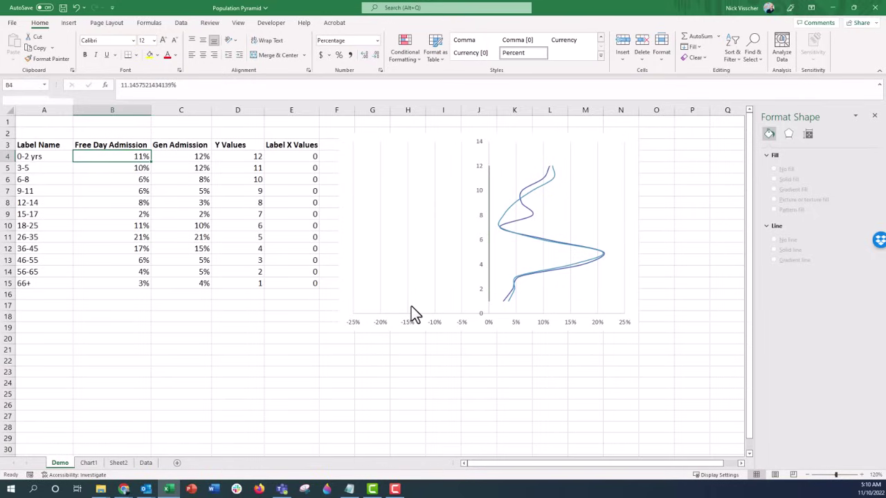
{"action": "left_click", "coordinate": [111, 168]}
{"action": "left_click", "coordinate": [108, 180]}
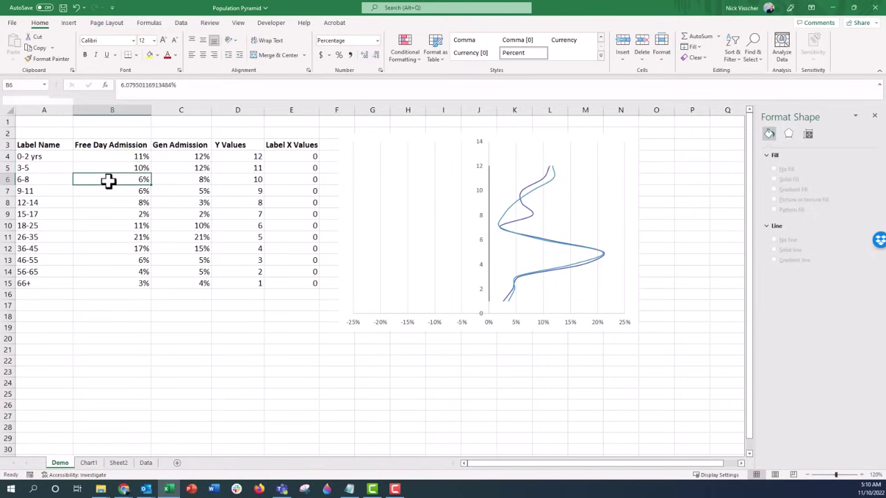
- Enter -1 in the empty cell B1 above the Free Day Admission header and copy that cell
{"action": "left_click", "coordinate": [114, 305]}
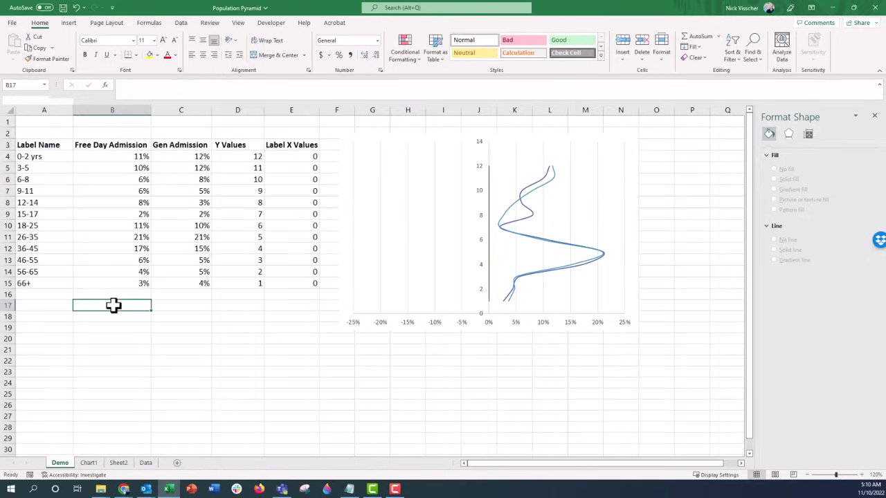
{"action": "left_click", "coordinate": [132, 122]}
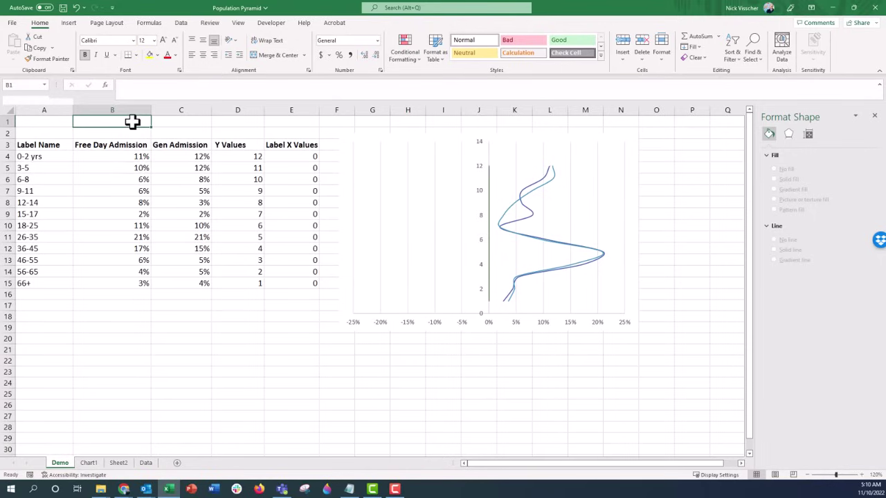
{"action": "type", "text": "-1"}
{"action": "key", "text": "Return"}
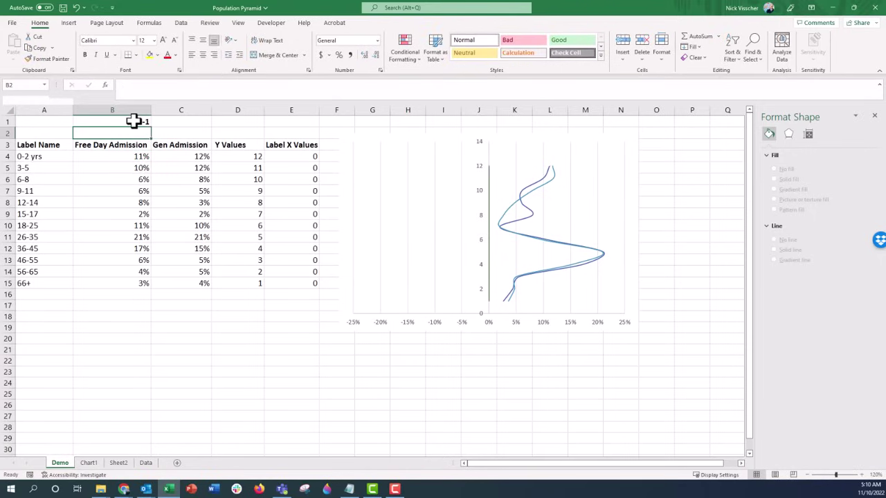
{"action": "left_click", "coordinate": [133, 121]}
{"action": "right_click", "coordinate": [94, 125]}
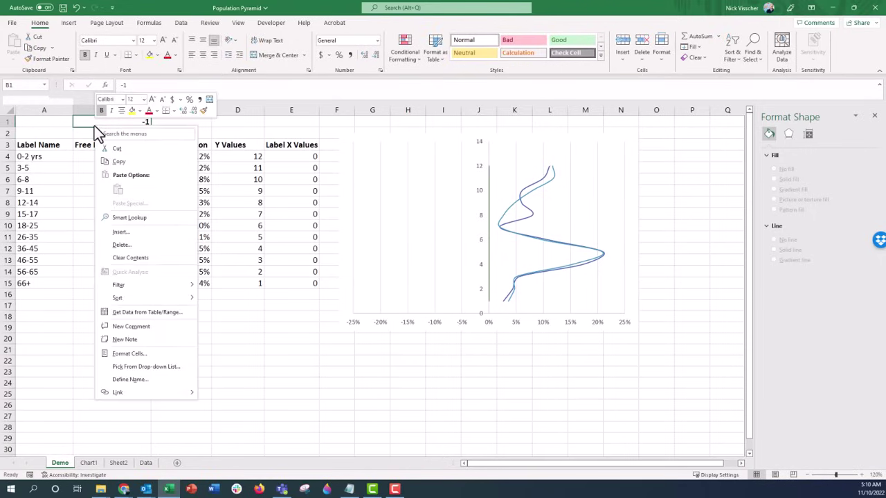
{"action": "left_click", "coordinate": [154, 161]}
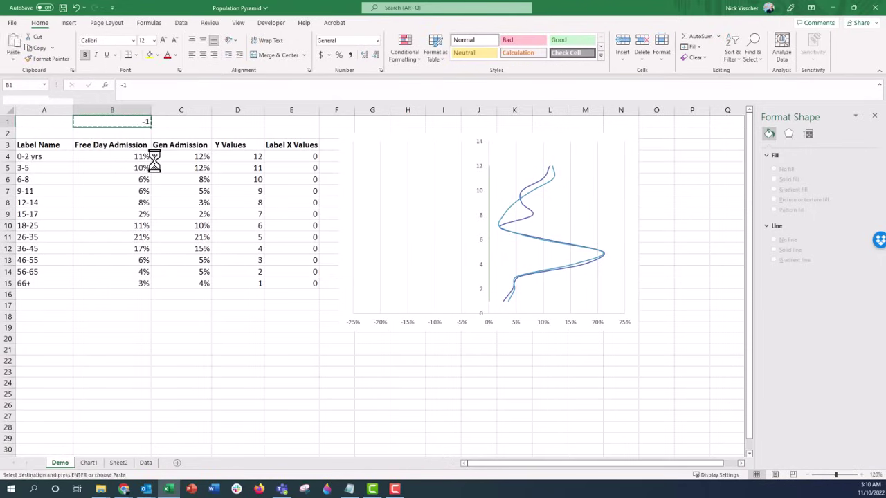
- Multiply the Free Day Admission values in B4:B15 by the copied -1 using Paste Special, and restore their percentage, non-bold formatting
{"action": "left_click_drag", "start_coordinate": [79, 157], "coordinate": [84, 281]}
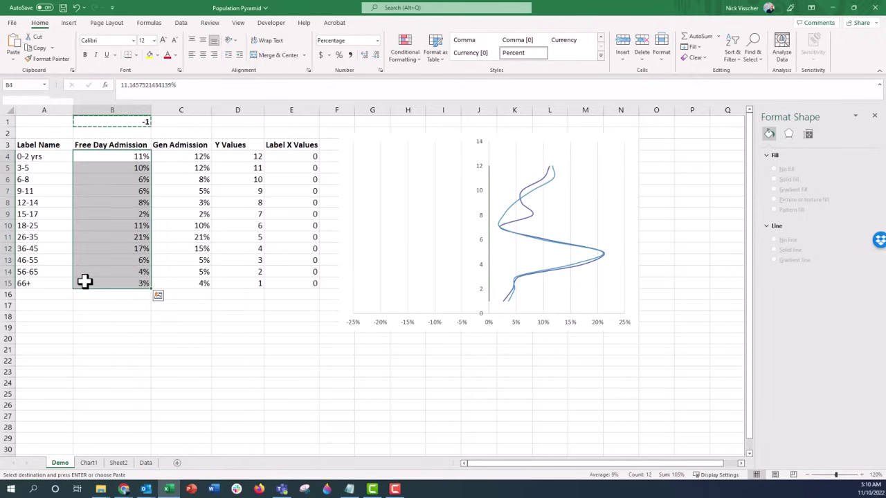
{"action": "left_click", "coordinate": [14, 60]}
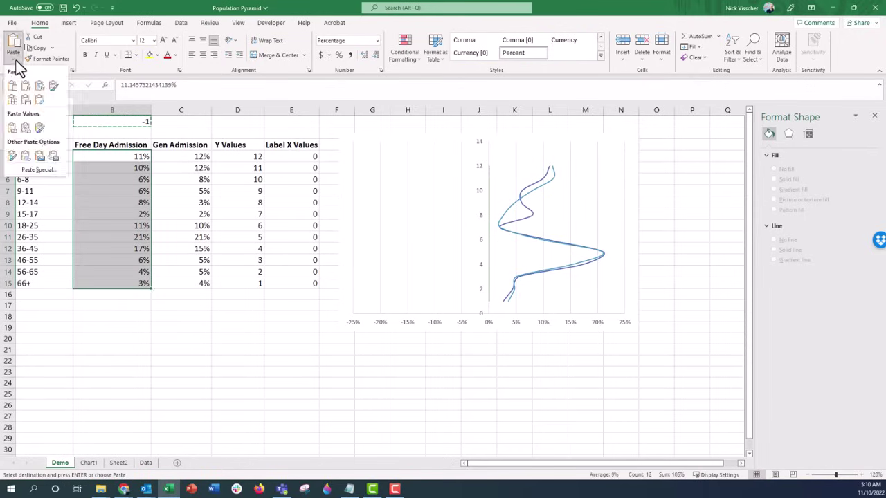
{"action": "left_click", "coordinate": [38, 171]}
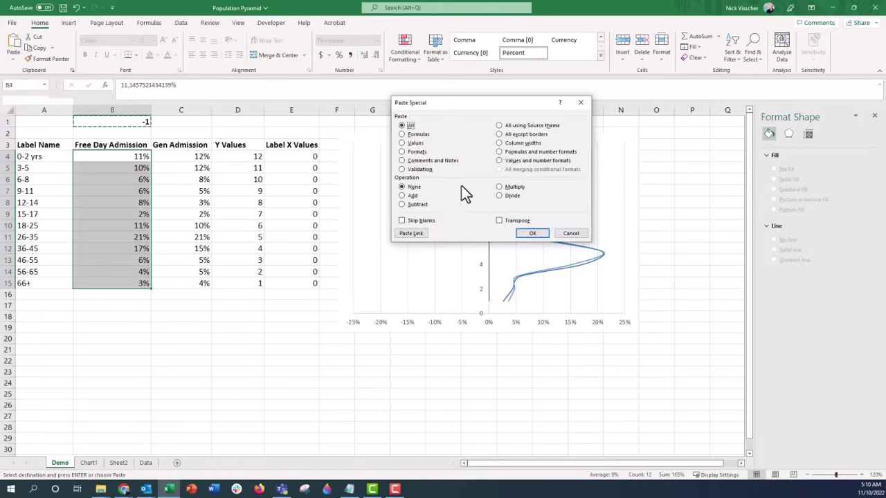
{"action": "left_click", "coordinate": [515, 187]}
{"action": "left_click", "coordinate": [524, 233]}
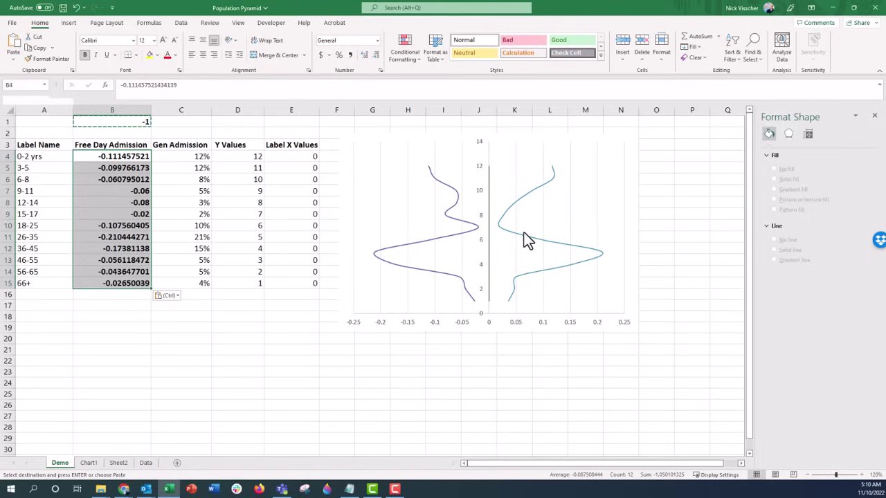
{"action": "left_click", "coordinate": [339, 56]}
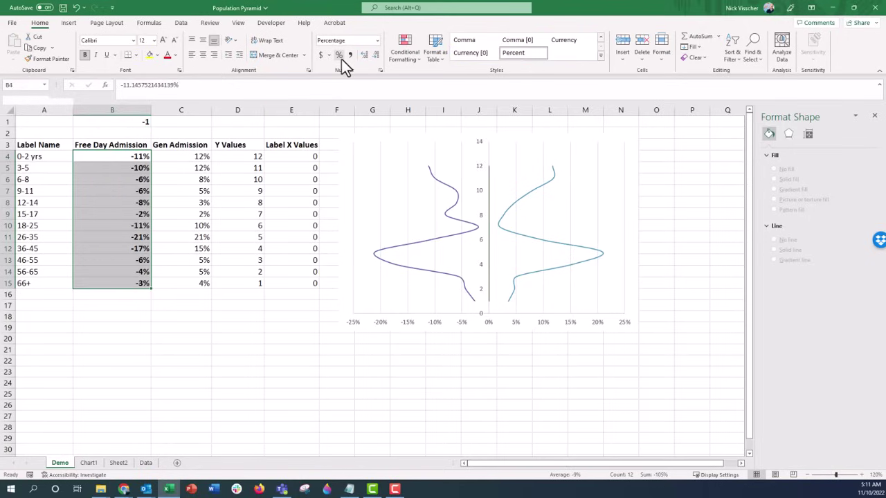
{"action": "left_click", "coordinate": [82, 55]}
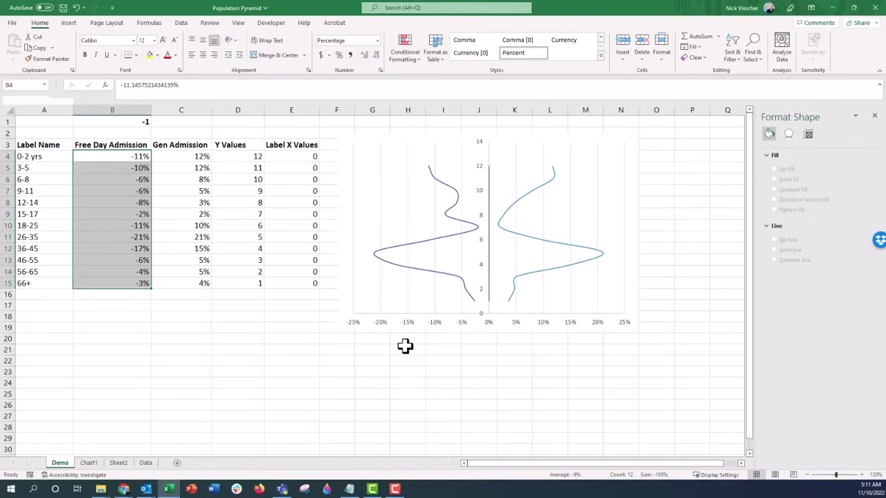
- Add data labels to the vertical Label Name series at the centre of the chart
{"action": "left_click", "coordinate": [481, 166]}
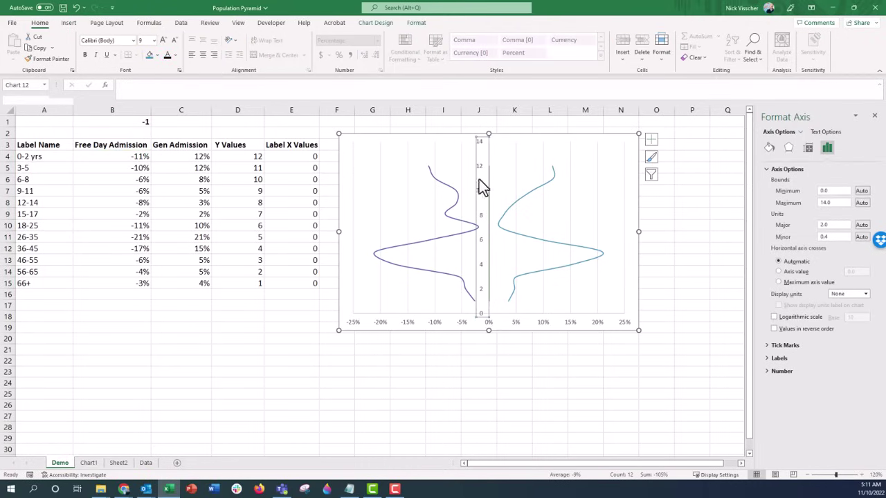
{"action": "left_click", "coordinate": [489, 371]}
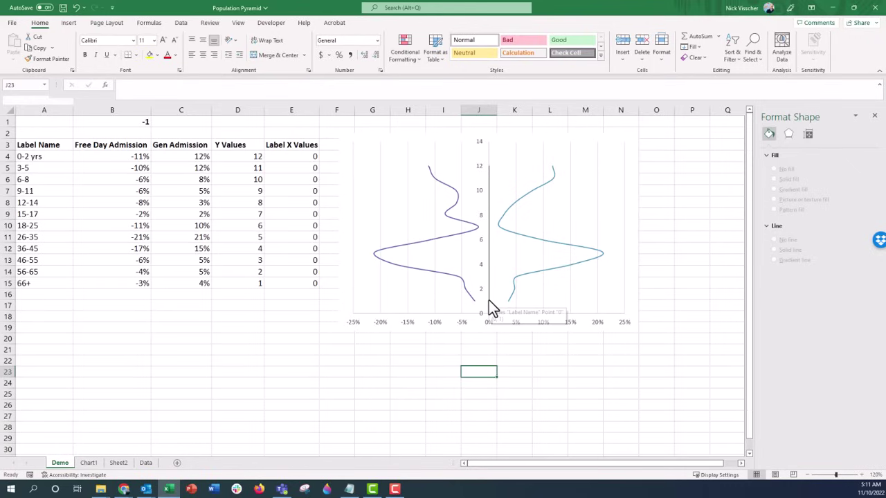
{"action": "left_click", "coordinate": [489, 299]}
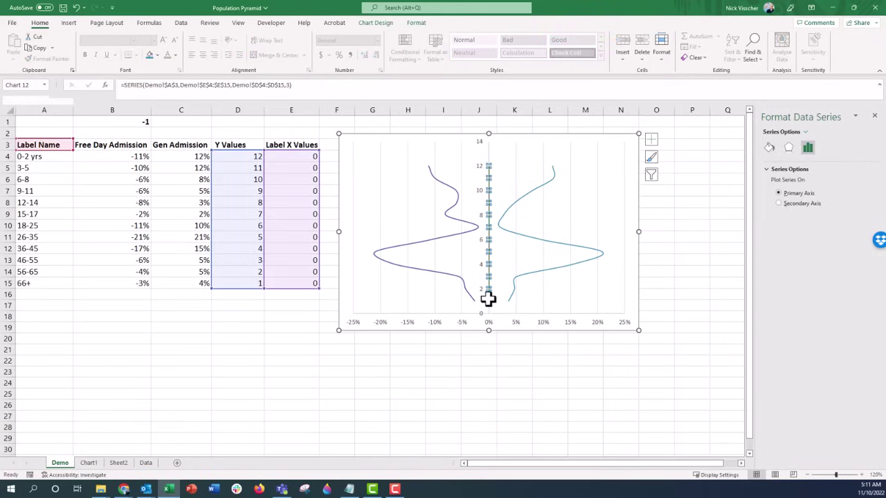
{"action": "right_click", "coordinate": [489, 166]}
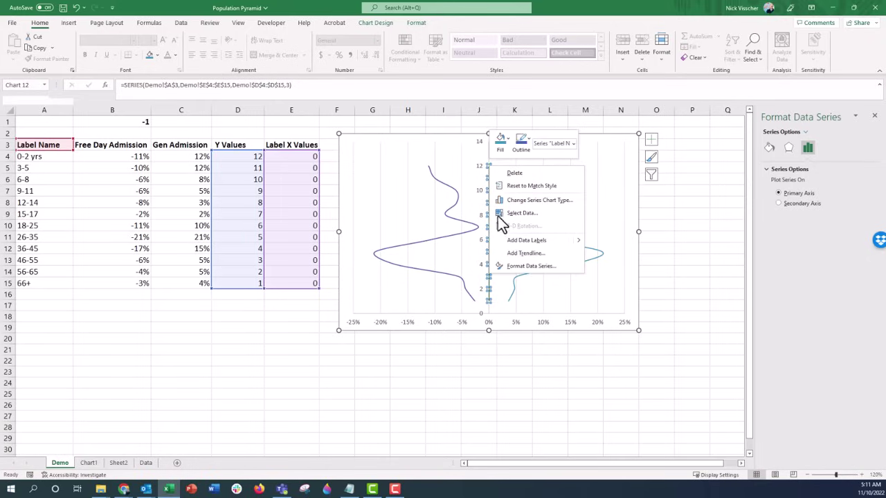
{"action": "left_click", "coordinate": [502, 240]}
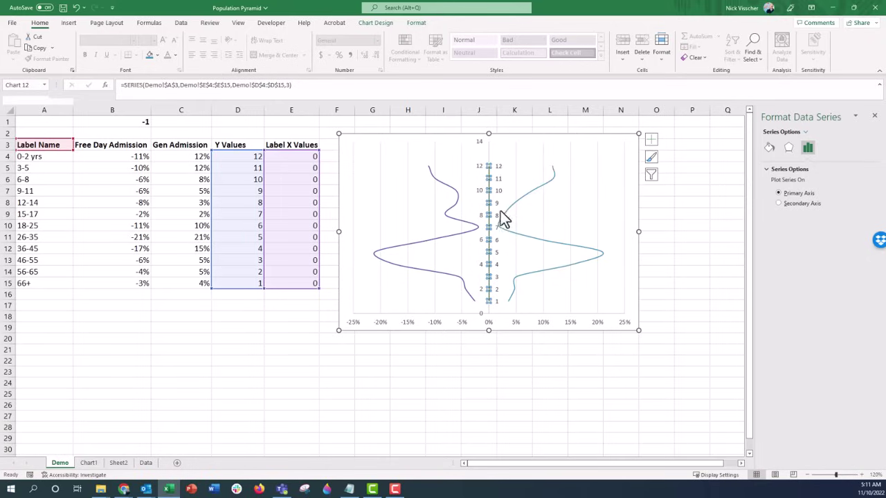
- Replace the Y values in the Label Name series' data labels with cells A4:A15, and try the Center label position
{"action": "left_click", "coordinate": [498, 166]}
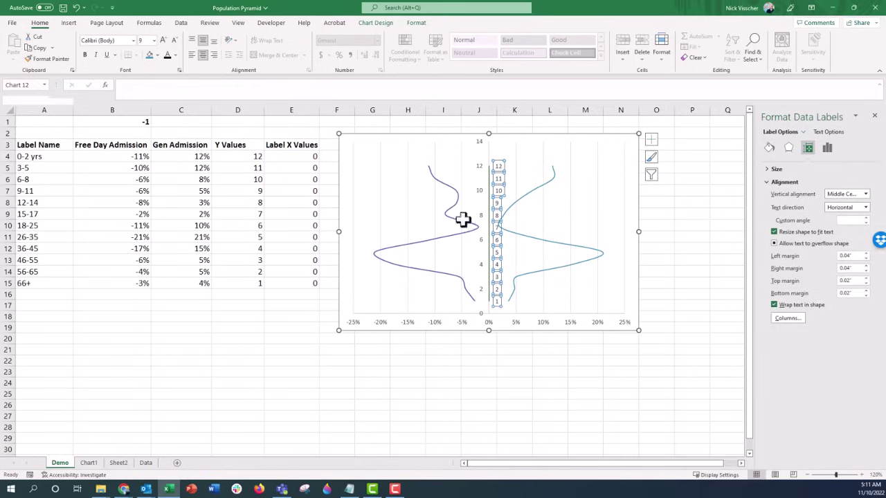
{"action": "left_click", "coordinate": [827, 148]}
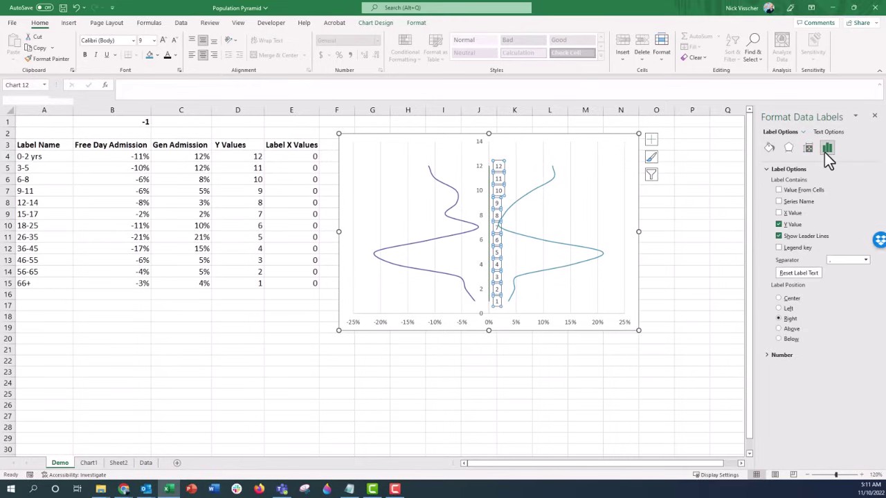
{"action": "left_click", "coordinate": [785, 224]}
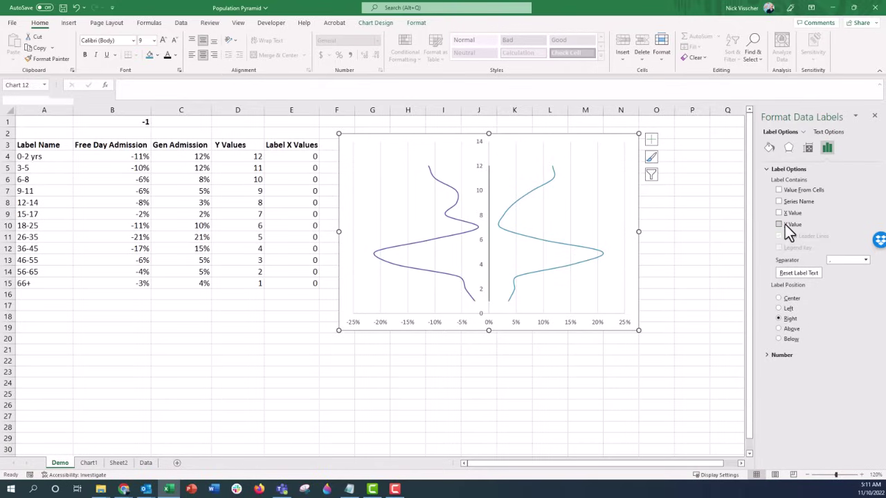
{"action": "left_click", "coordinate": [786, 191]}
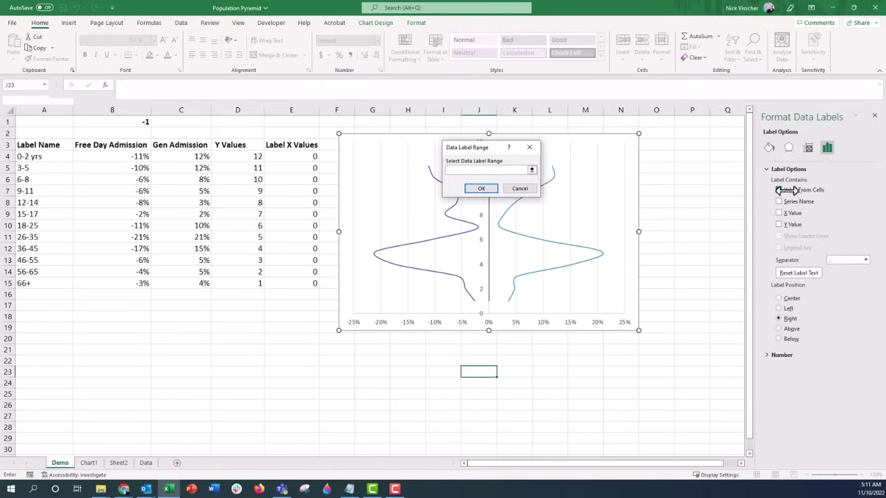
{"action": "left_click_drag", "start_coordinate": [67, 155], "coordinate": [55, 283]}
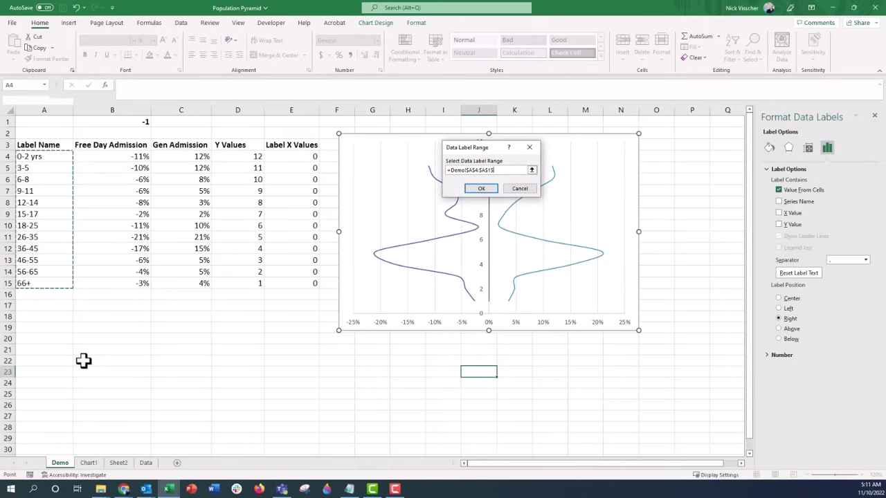
{"action": "key", "text": "Return"}
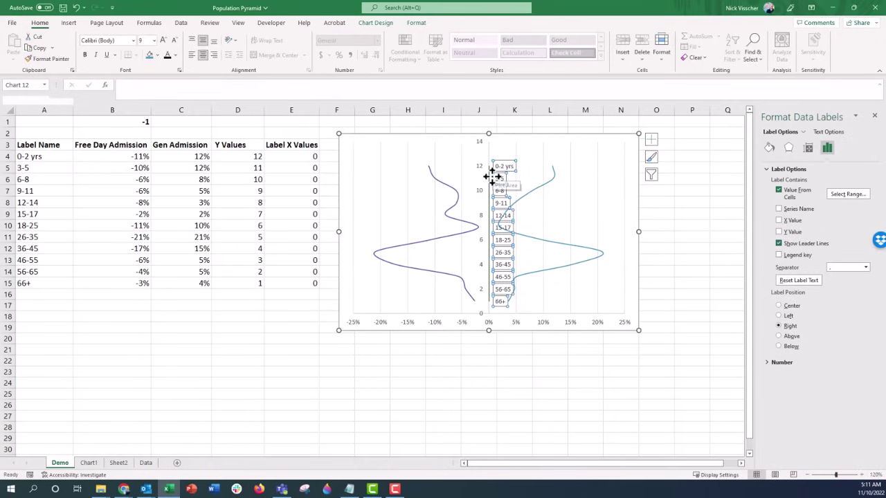
{"action": "left_click", "coordinate": [794, 307]}
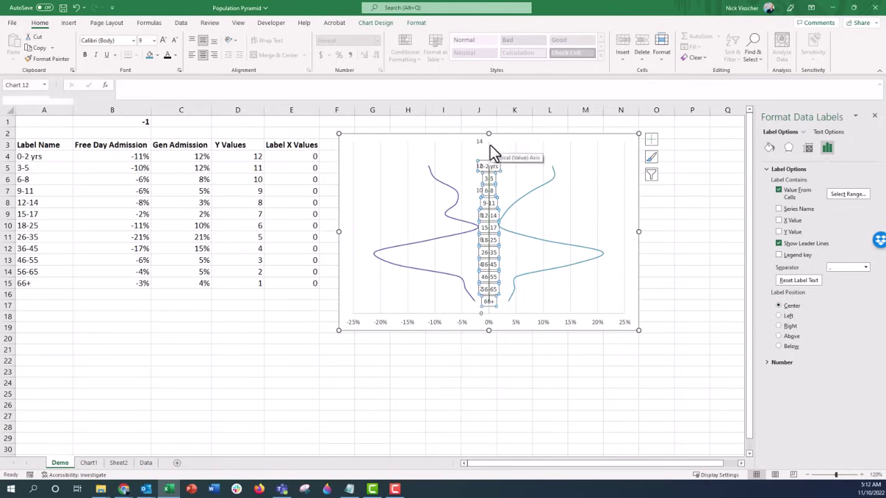
- Format the Label Name series as a solid white line with a width of 2 pt
{"action": "left_click", "coordinate": [492, 191]}
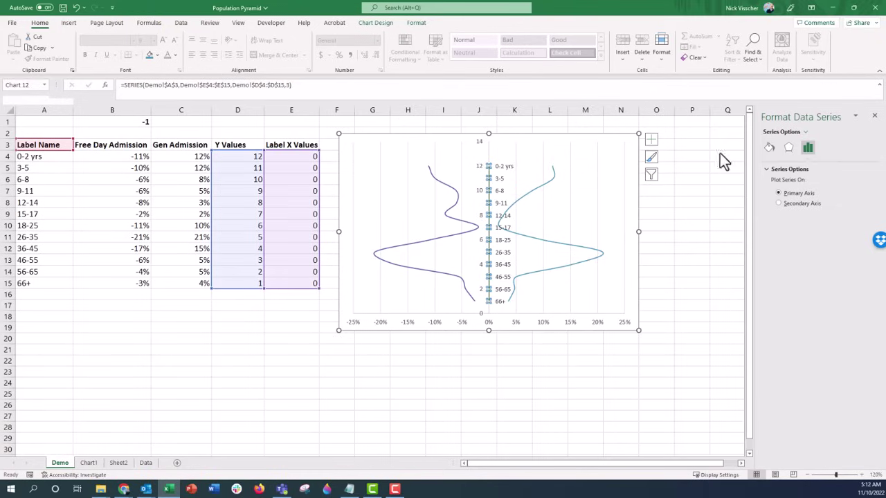
{"action": "left_click", "coordinate": [769, 149]}
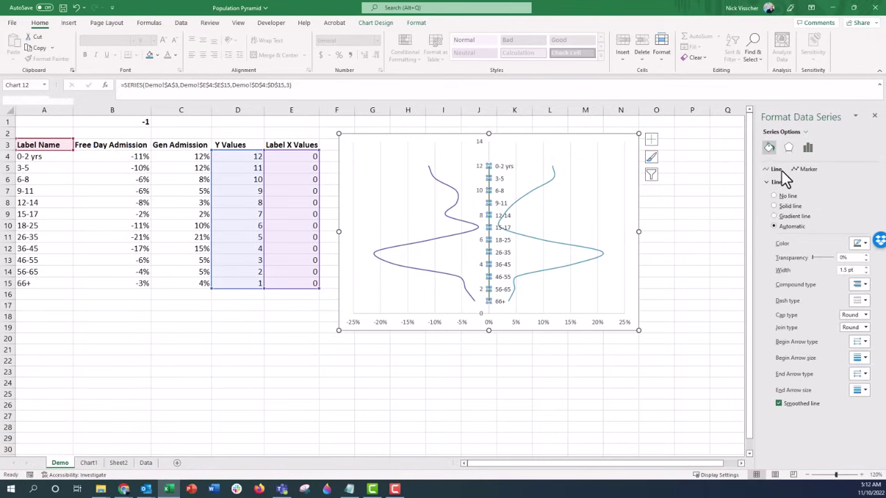
{"action": "left_click", "coordinate": [860, 243]}
{"action": "left_click", "coordinate": [811, 270]}
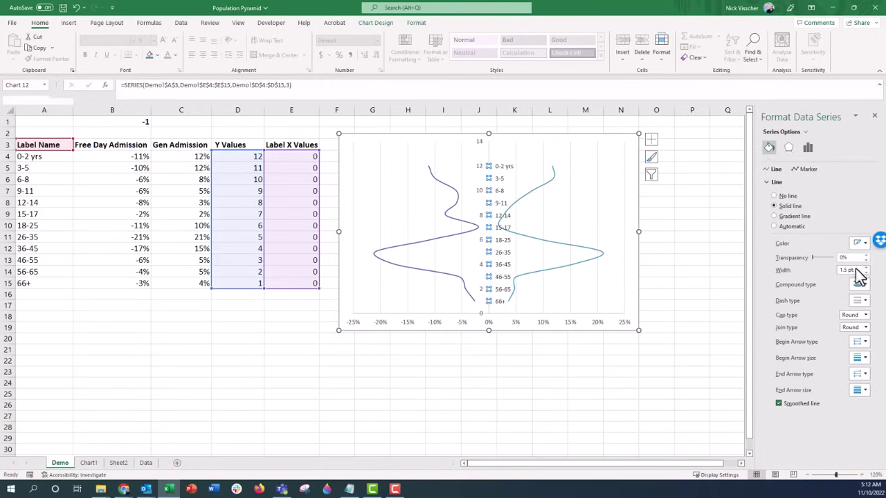
{"action": "left_click", "coordinate": [868, 272]}
{"action": "left_click", "coordinate": [867, 268]}
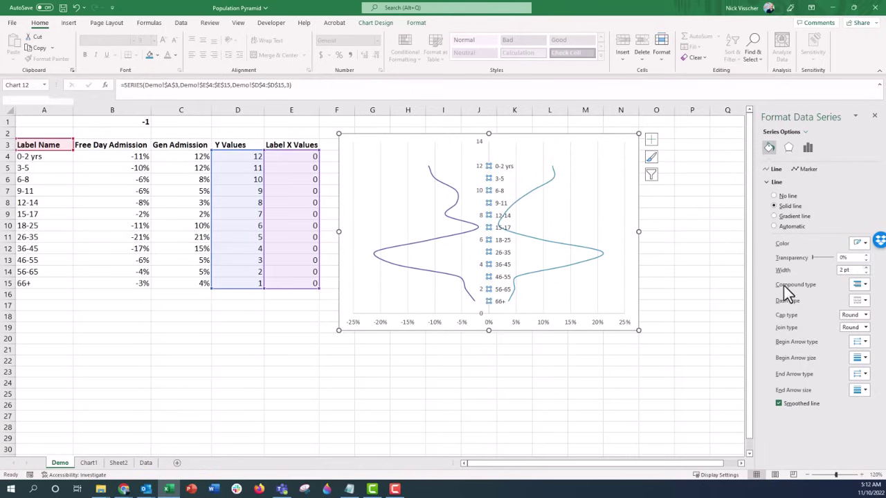
{"action": "left_click", "coordinate": [464, 349]}
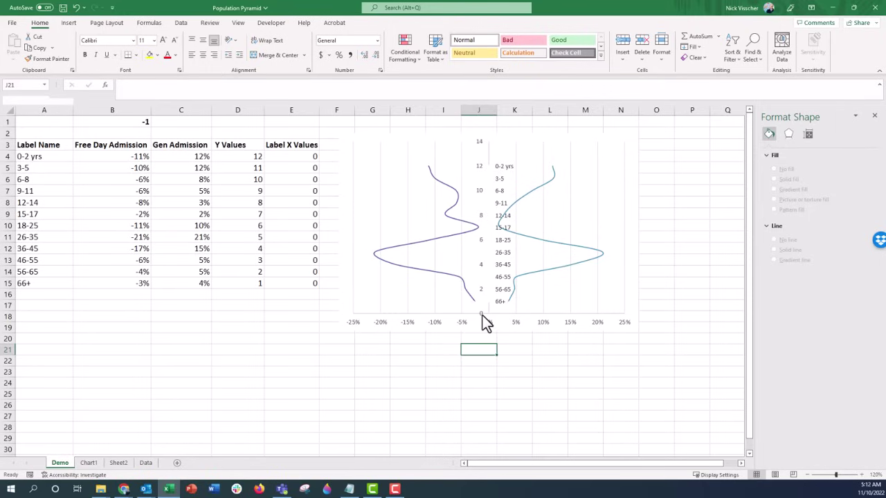
- Set the vertical axis bounds to a maximum of 13.0 and a minimum of 0.0
{"action": "left_click", "coordinate": [480, 141]}
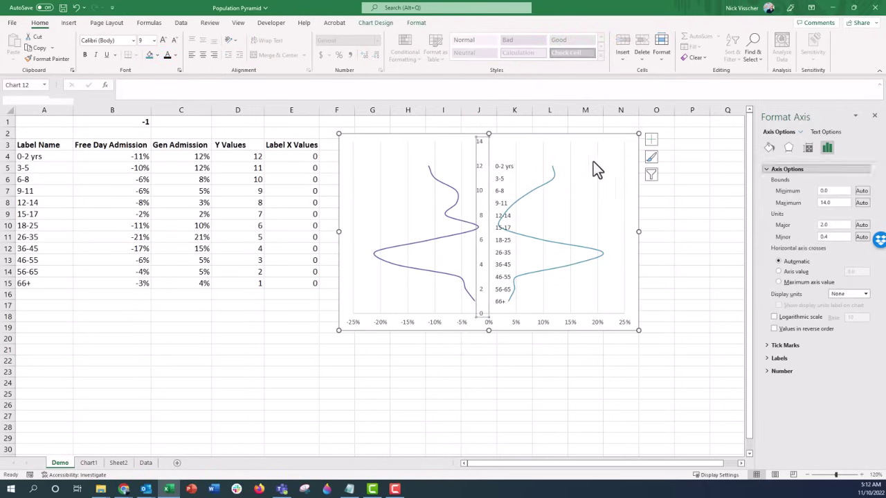
{"action": "double_click", "coordinate": [828, 202]}
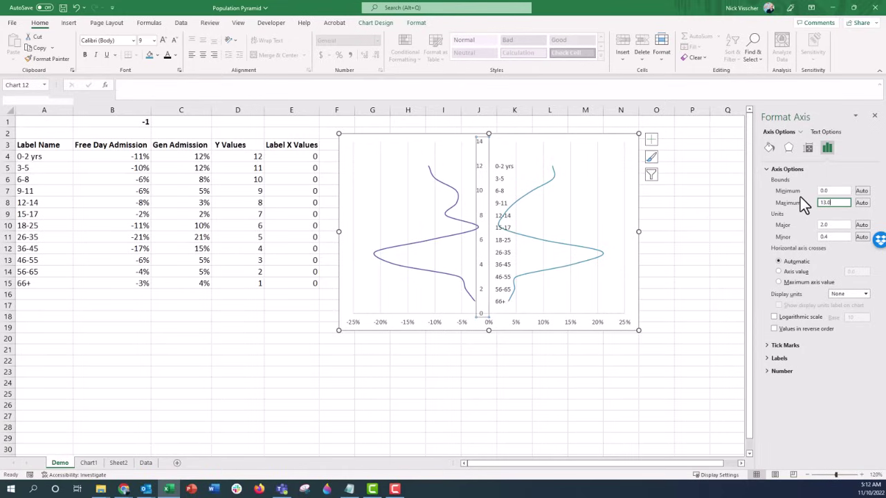
{"action": "type", "text": "13.0"}
{"action": "key", "text": "Return"}
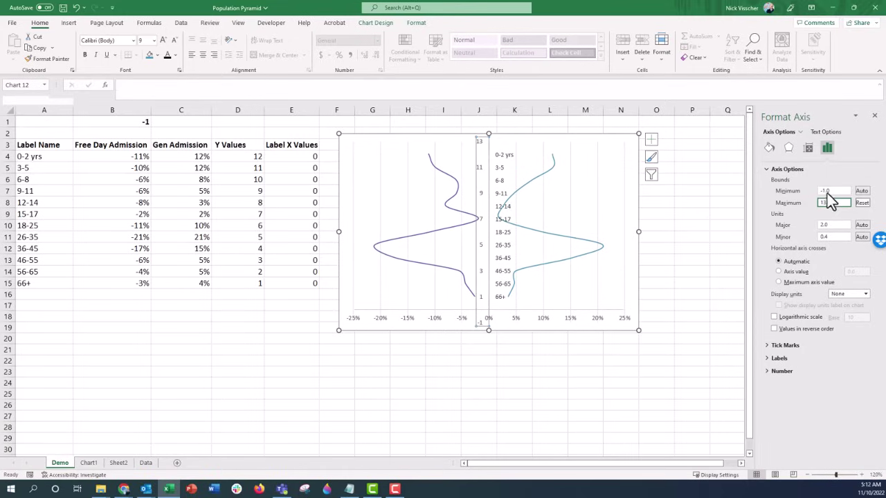
{"action": "double_click", "coordinate": [830, 190]}
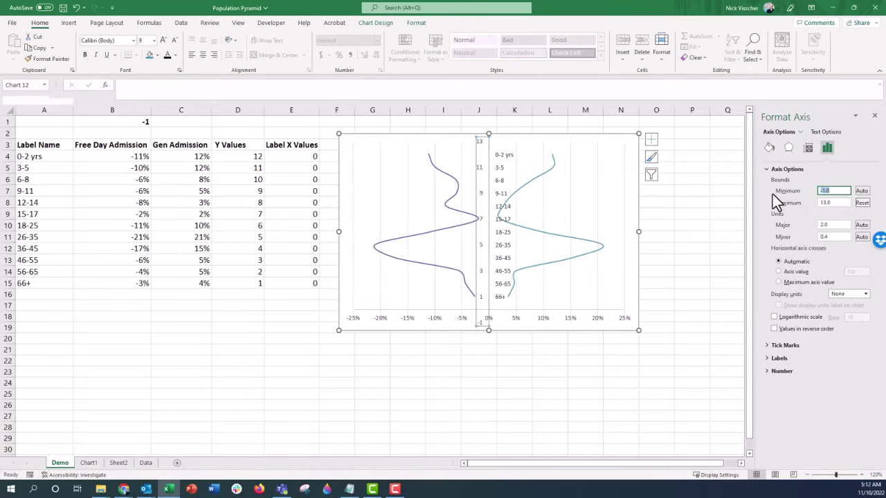
{"action": "type", "text": "0.0"}
{"action": "key", "text": "Return"}
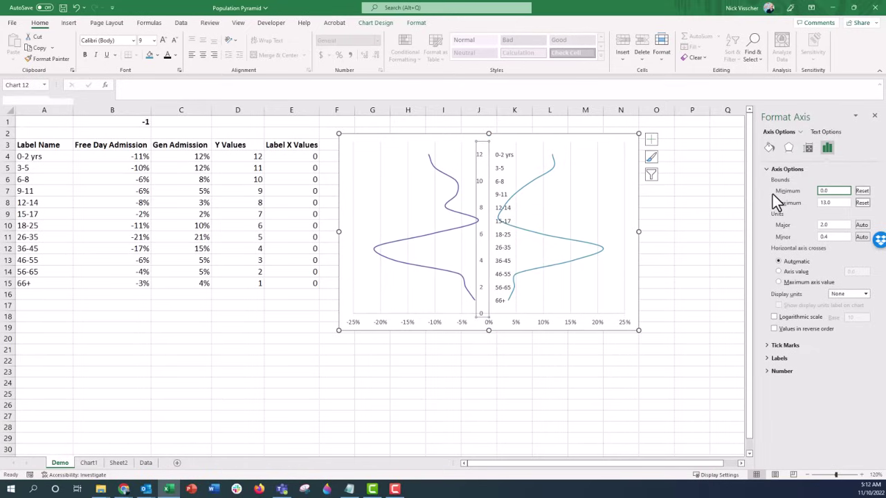
{"action": "left_click", "coordinate": [478, 370]}
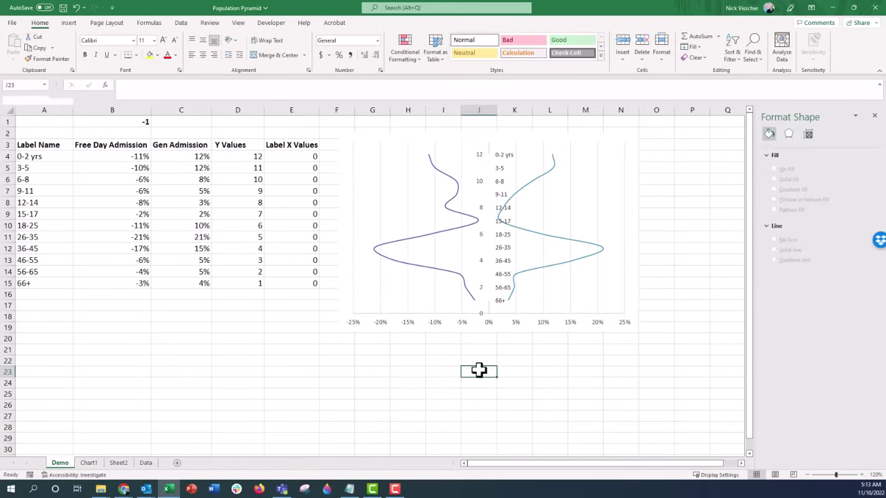
- Move the chart slightly farther from the data table
{"action": "left_click", "coordinate": [482, 159]}
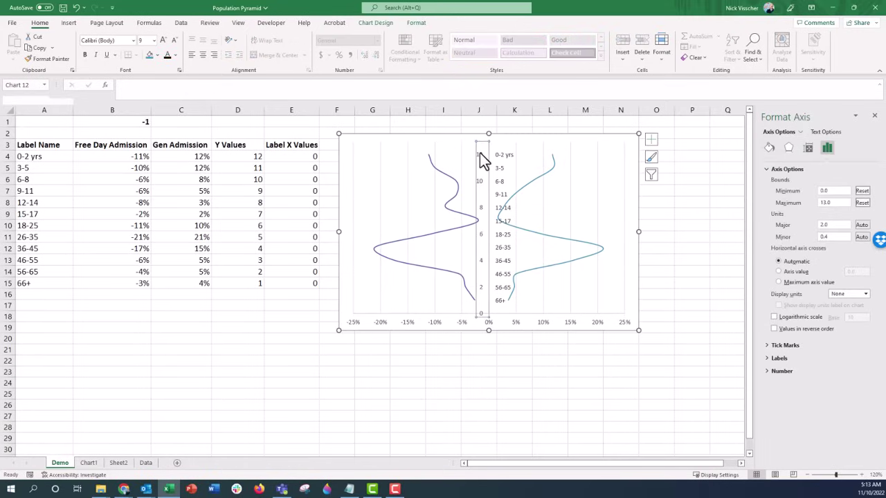
{"action": "left_click", "coordinate": [480, 370]}
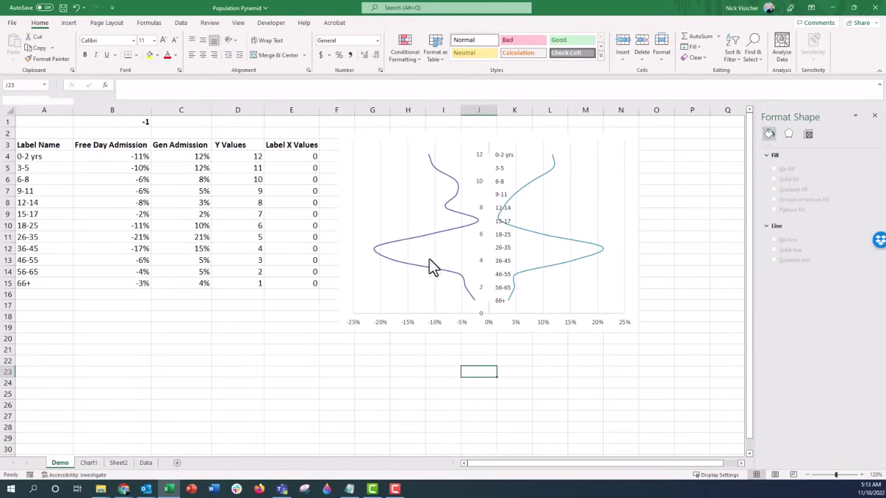
{"action": "left_click", "coordinate": [365, 135]}
{"action": "left_click_drag", "start_coordinate": [365, 132], "coordinate": [383, 140]}
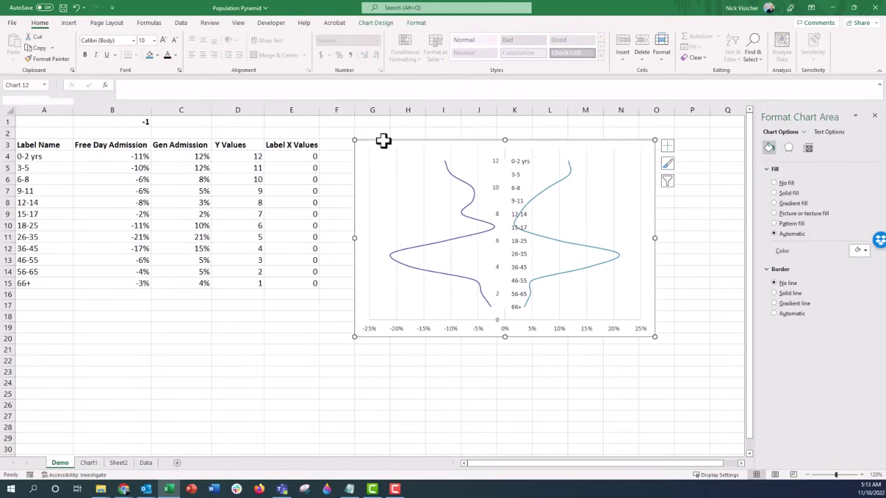
- Insert a blank row above the 0-2 yrs row of the data table
{"action": "left_click", "coordinate": [7, 157]}
{"action": "right_click", "coordinate": [7, 156]}
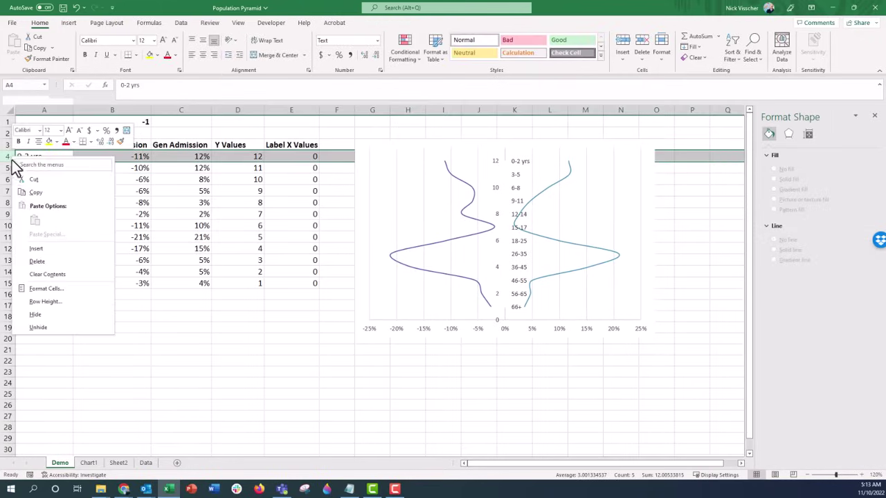
{"action": "left_click", "coordinate": [29, 249]}
{"action": "left_click", "coordinate": [9, 307]}
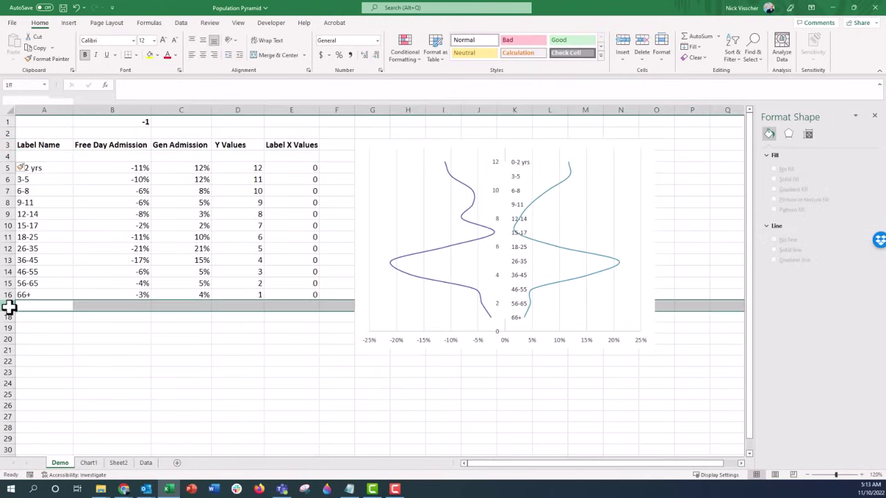
{"action": "left_click", "coordinate": [31, 307]}
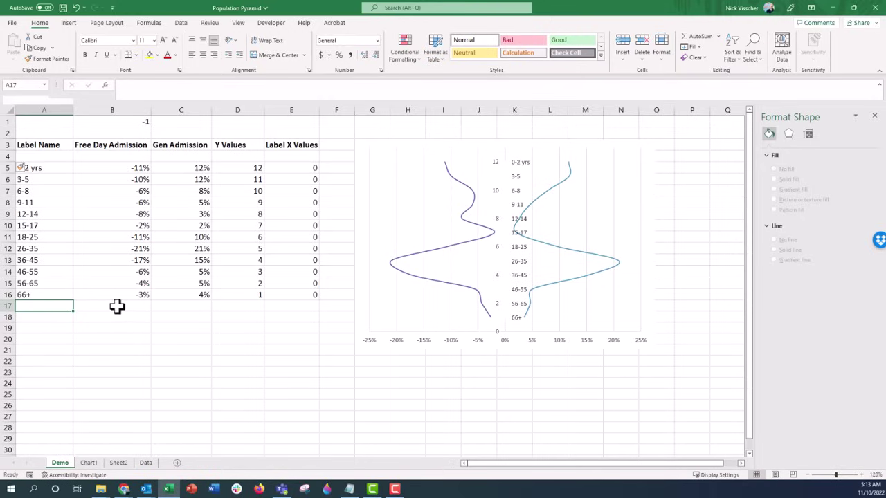
- Enter 0 in the Label X Values column in the blank rows above and below the age groups, cells E4 and E17
{"action": "left_click", "coordinate": [282, 305]}
{"action": "left_click", "coordinate": [288, 159]}
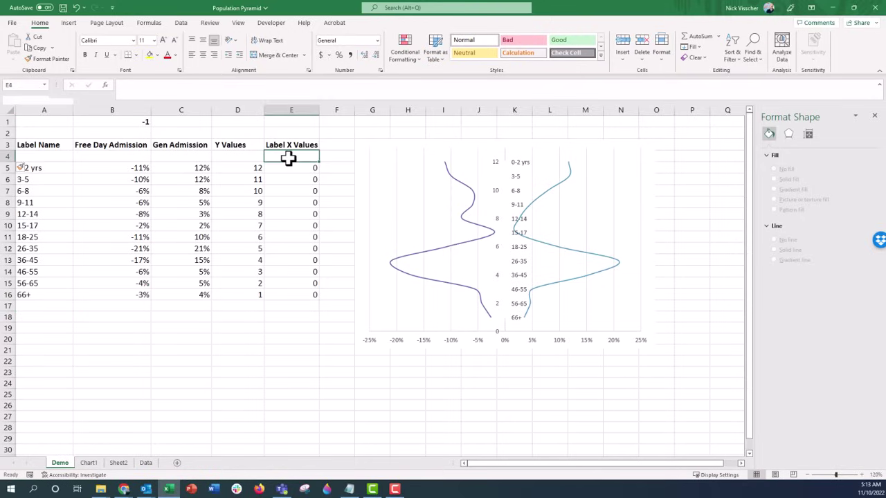
{"action": "type", "text": "0"}
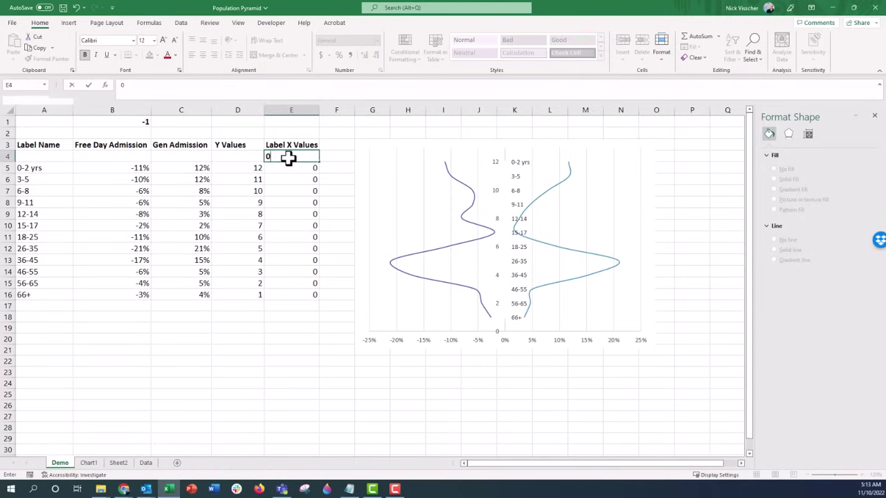
{"action": "key", "text": "Return"}
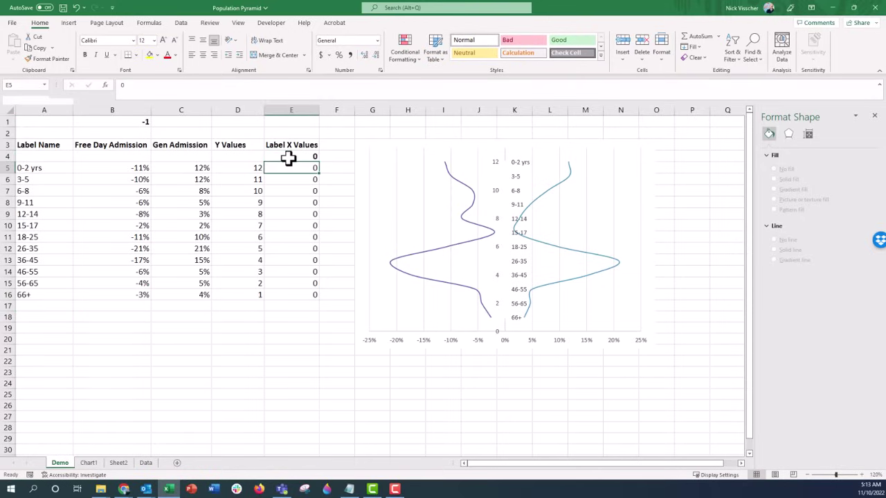
{"action": "left_click", "coordinate": [288, 158]}
{"action": "key", "text": "Down"}
{"action": "key", "text": "Down"}
{"action": "key", "text": "Down"}
{"action": "key", "text": "Down"}
{"action": "key", "text": "Down"}
{"action": "key", "text": "Down"}
{"action": "key", "text": "Down"}
{"action": "key", "text": "Down"}
{"action": "key", "text": "Down"}
{"action": "key", "text": "Down"}
{"action": "key", "text": "Down"}
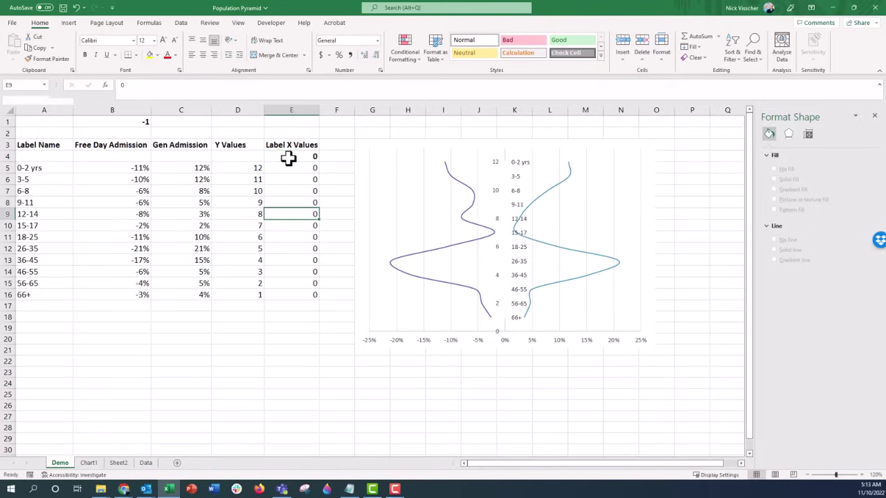
{"action": "key", "text": "Down"}
{"action": "key", "text": "Down"}
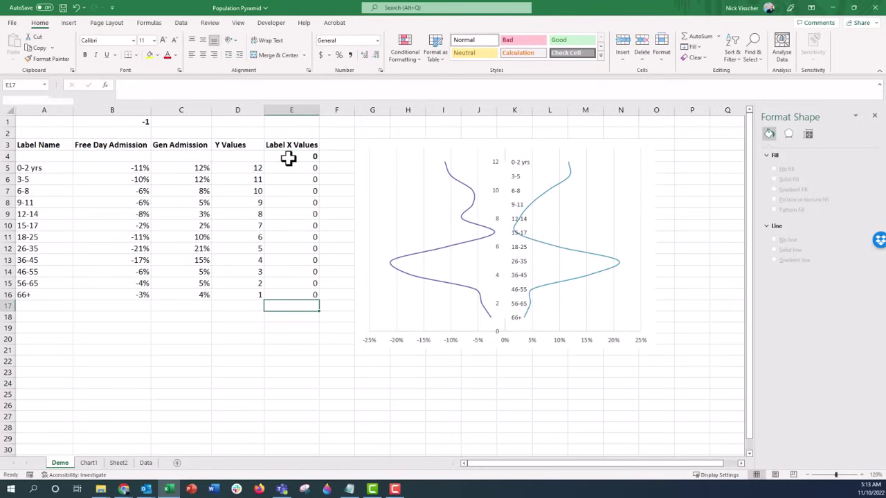
{"action": "type", "text": "0"}
{"action": "key", "text": "Return"}
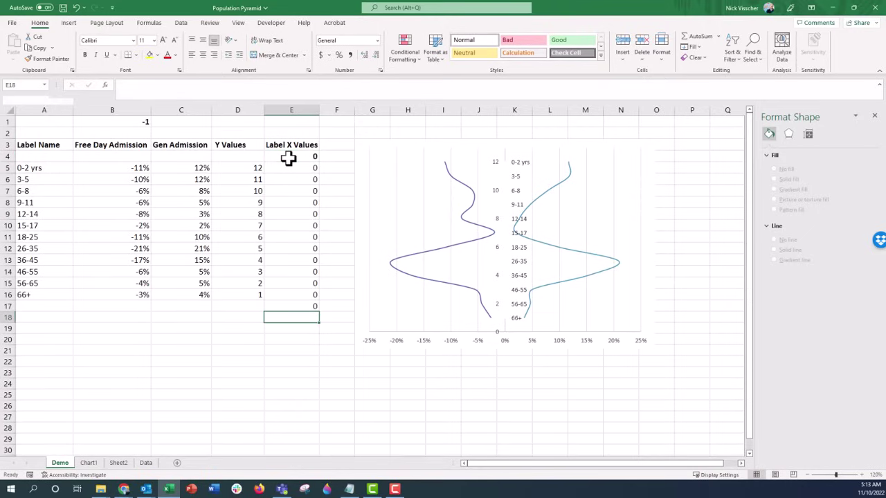
{"action": "key", "text": "Up"}
- Extend the Y Values column with 13 in cell D4 and 0 in cell D17
{"action": "left_click", "coordinate": [246, 157]}
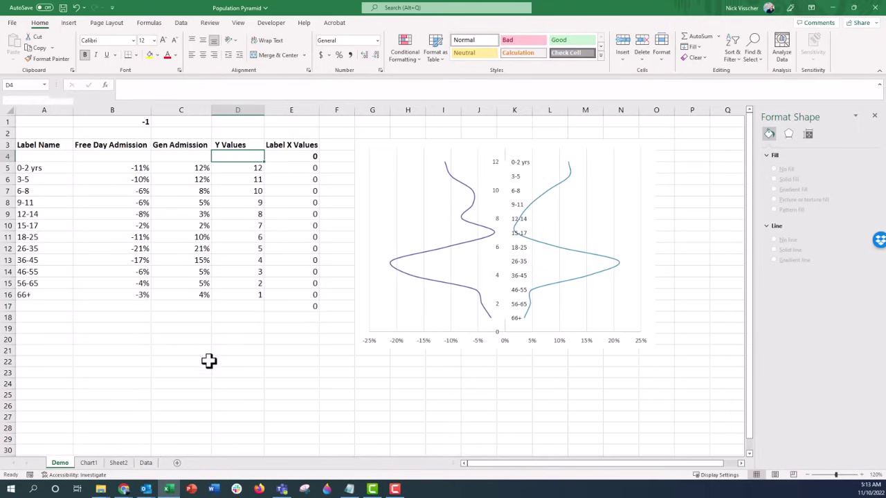
{"action": "type", "text": "13"}
{"action": "key", "text": "Return"}
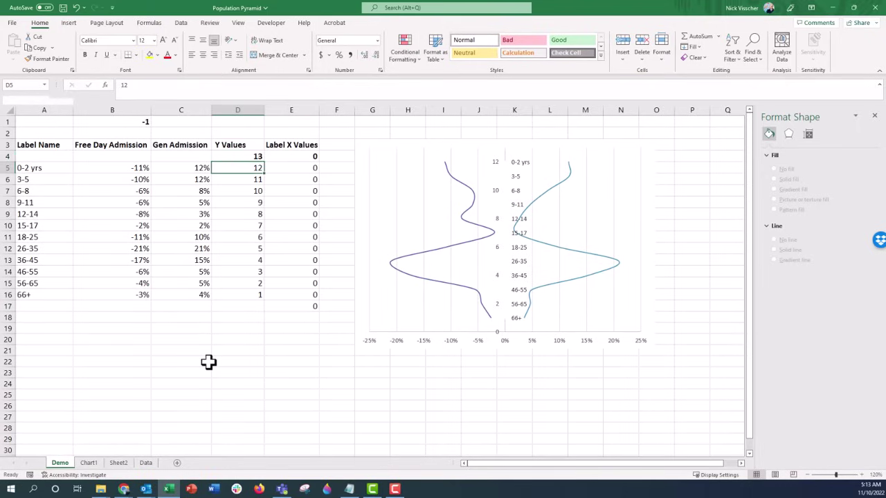
{"action": "key", "text": "Down"}
{"action": "key", "text": "Down"}
{"action": "key", "text": "Down"}
{"action": "key", "text": "Down"}
{"action": "key", "text": "Down"}
{"action": "key", "text": "Down"}
{"action": "key", "text": "Down"}
{"action": "key", "text": "Down"}
{"action": "key", "text": "Down"}
{"action": "key", "text": "Down"}
{"action": "key", "text": "Down"}
{"action": "key", "text": "Down"}
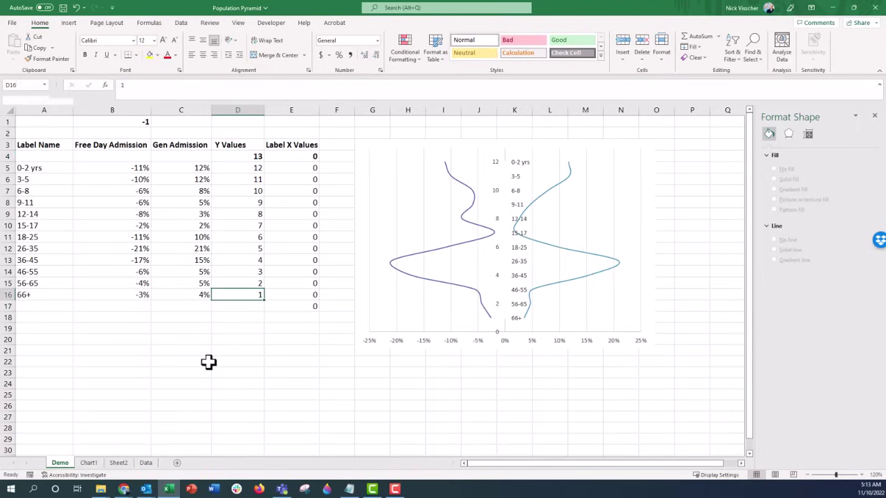
{"action": "type", "text": "0"}
{"action": "key", "text": "Return"}
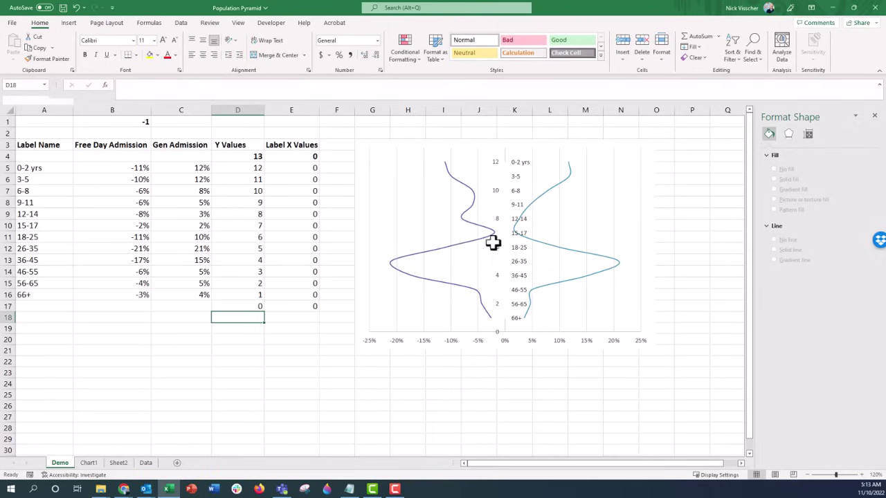
- Edit the Label Name series in the chart's data source so its X values use cells E4:E18
{"action": "right_click", "coordinate": [554, 221]}
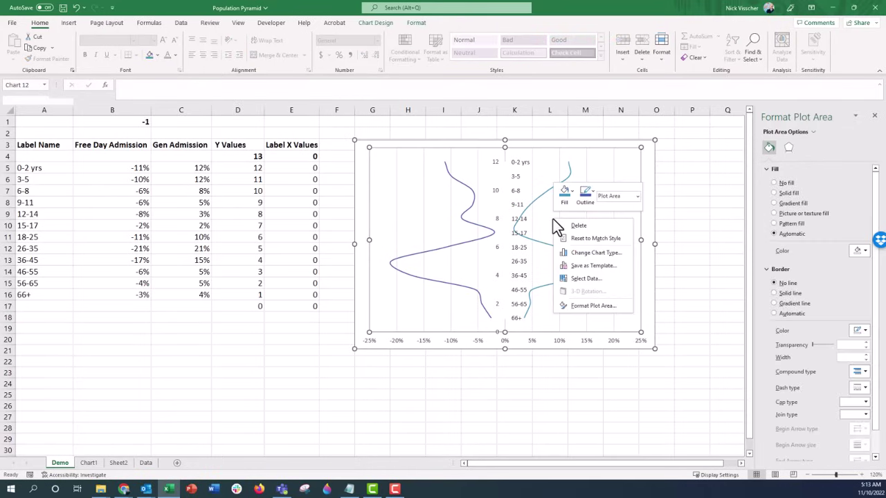
{"action": "left_click", "coordinate": [603, 278]}
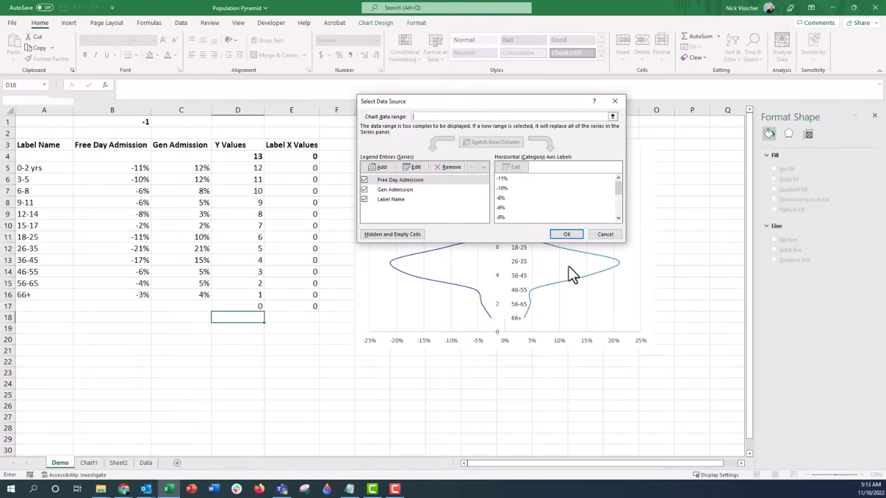
{"action": "left_click", "coordinate": [403, 201]}
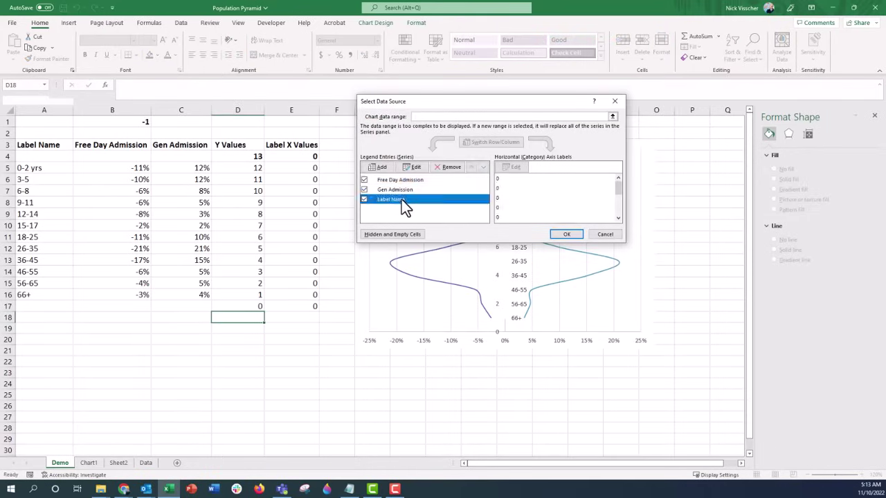
{"action": "left_click", "coordinate": [419, 168]}
{"action": "left_click", "coordinate": [508, 172]}
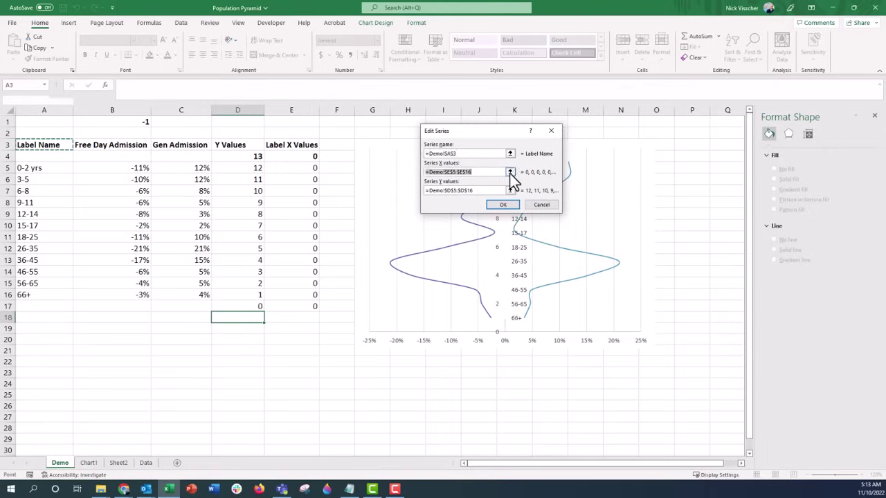
{"action": "left_click", "coordinate": [510, 172]}
{"action": "left_click_drag", "start_coordinate": [289, 156], "coordinate": [294, 316]}
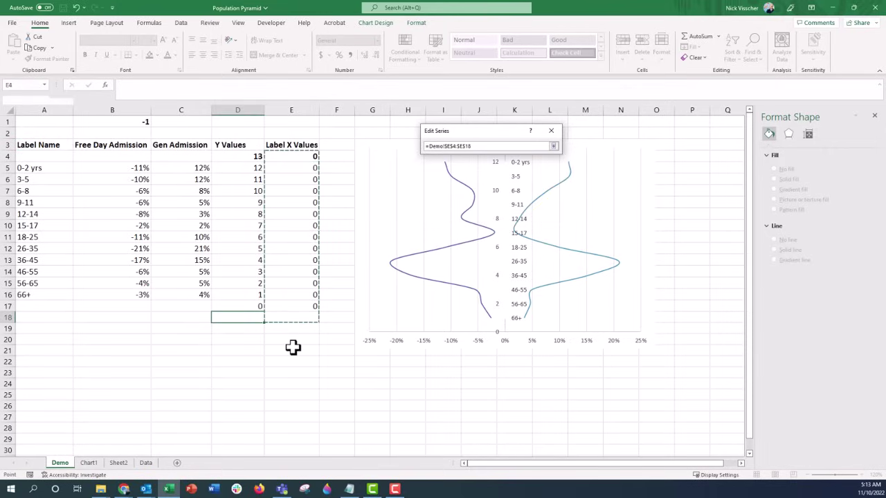
{"action": "key", "text": "Return"}
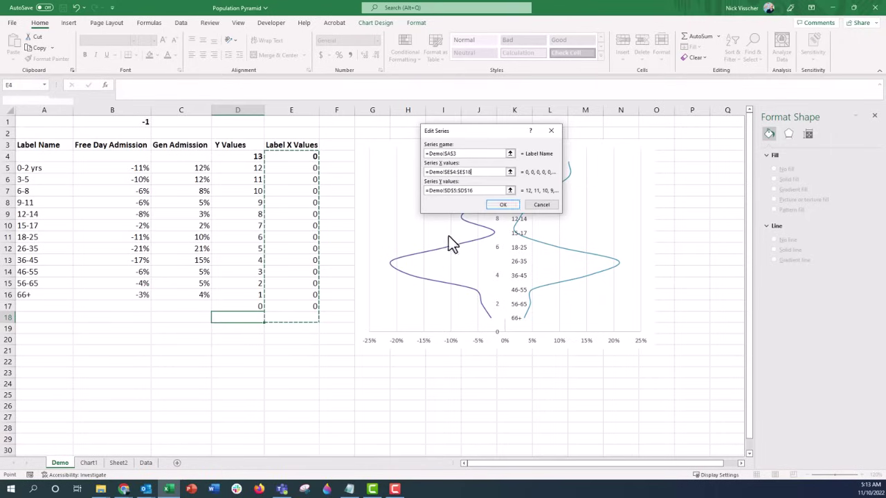
- Set the Label Name series' Y values to cells D4:D17 and apply the data source changes
{"action": "left_click", "coordinate": [510, 189]}
{"action": "left_click_drag", "start_coordinate": [251, 157], "coordinate": [246, 307]}
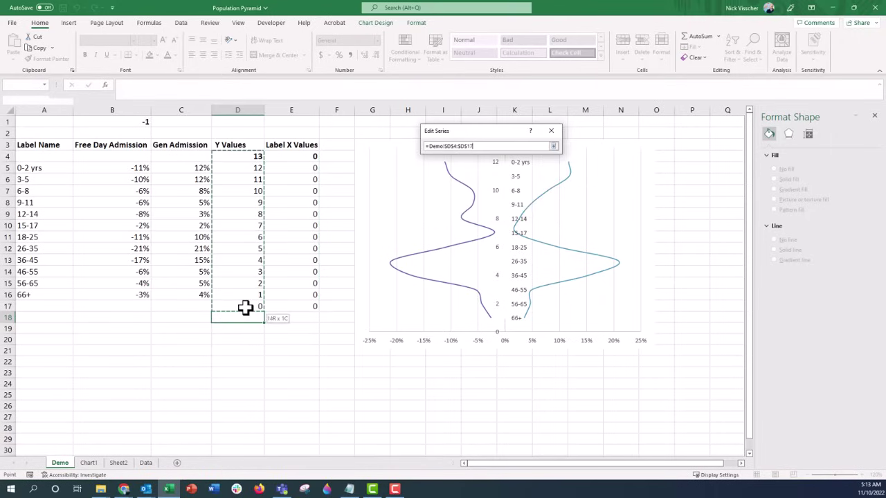
{"action": "key", "text": "Return"}
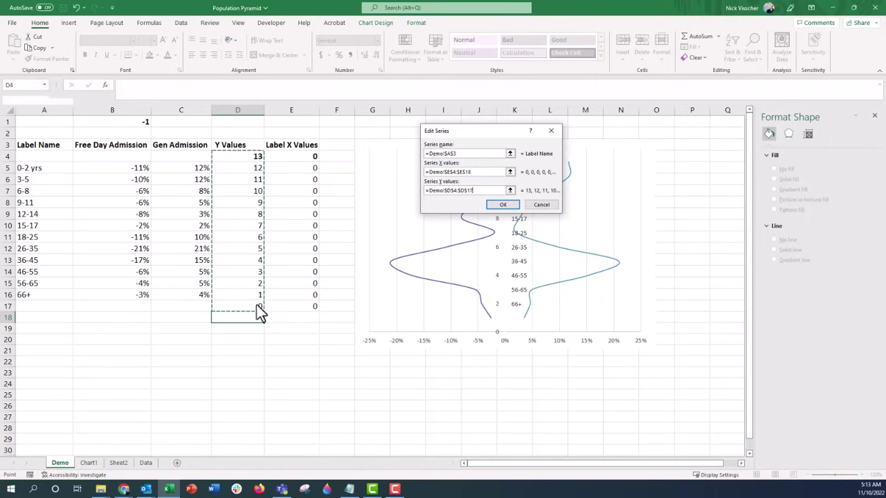
{"action": "left_click", "coordinate": [504, 205]}
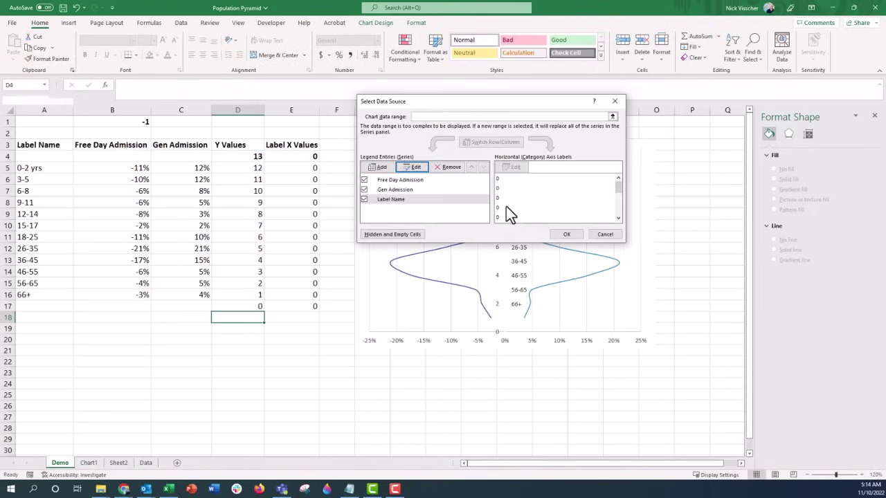
{"action": "left_click", "coordinate": [566, 235]}
{"action": "left_click", "coordinate": [541, 414]}
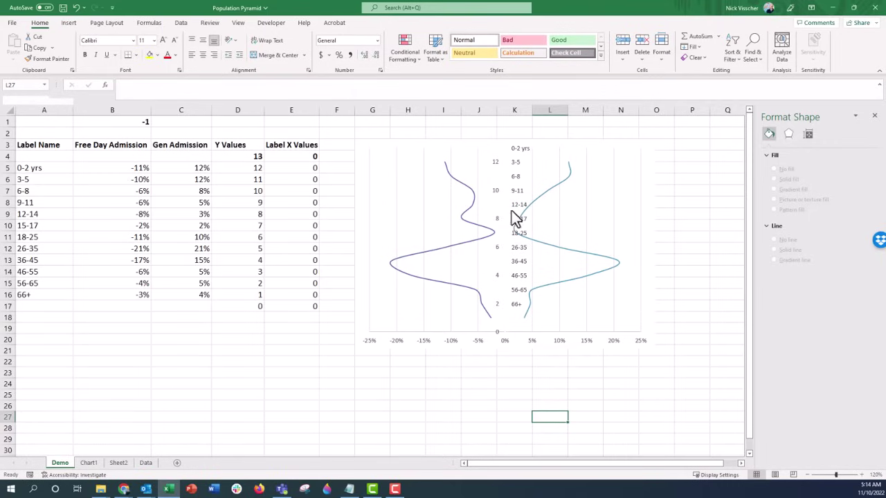
- Change the cell range supplying the Label Name series' data labels to A4:A17
{"action": "left_click", "coordinate": [517, 158]}
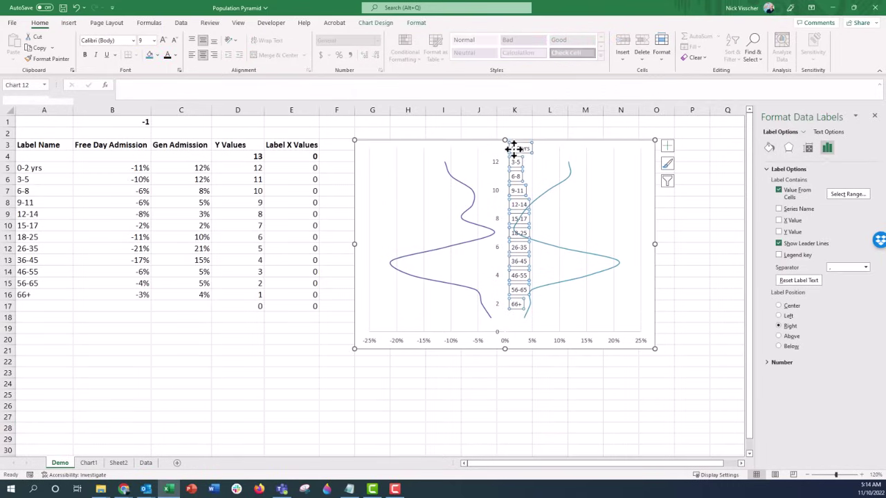
{"action": "left_click", "coordinate": [778, 190]}
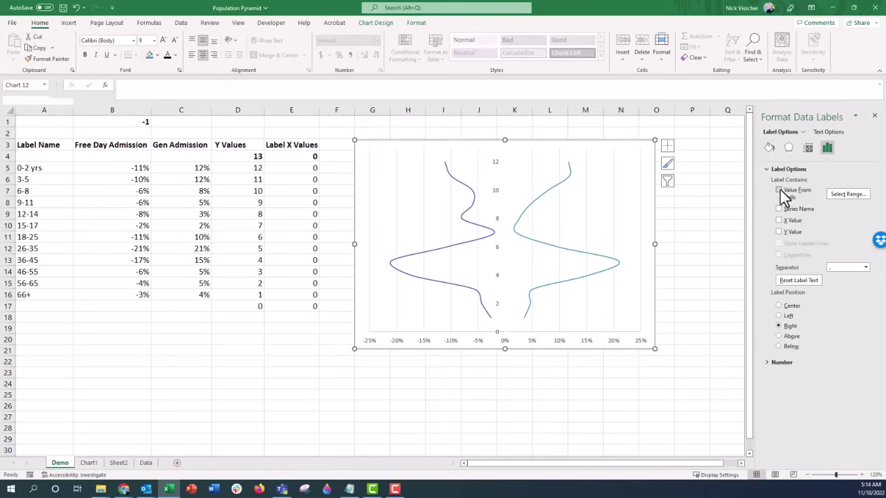
{"action": "left_click", "coordinate": [777, 191]}
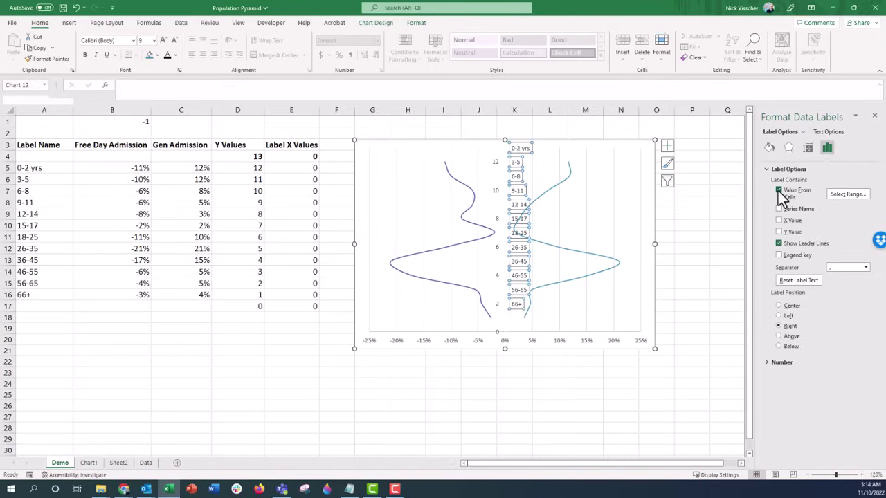
{"action": "left_click", "coordinate": [839, 196]}
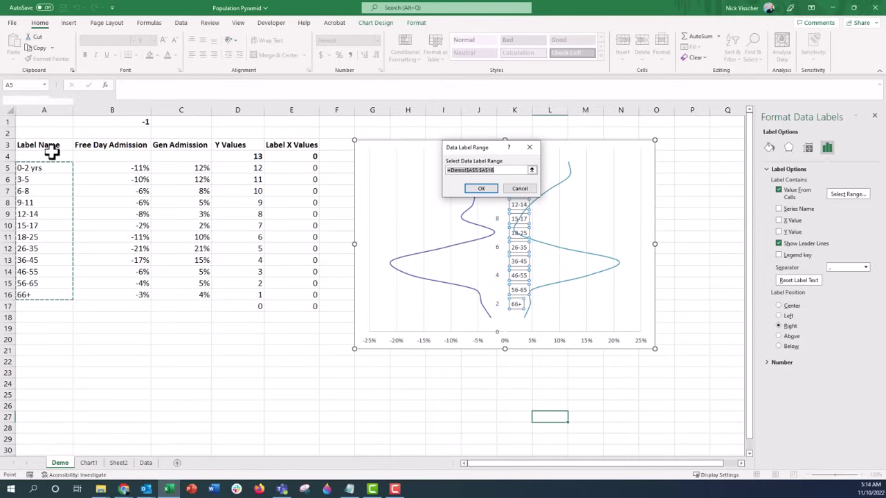
{"action": "left_click_drag", "start_coordinate": [55, 158], "coordinate": [48, 311]}
{"action": "key", "text": "Return"}
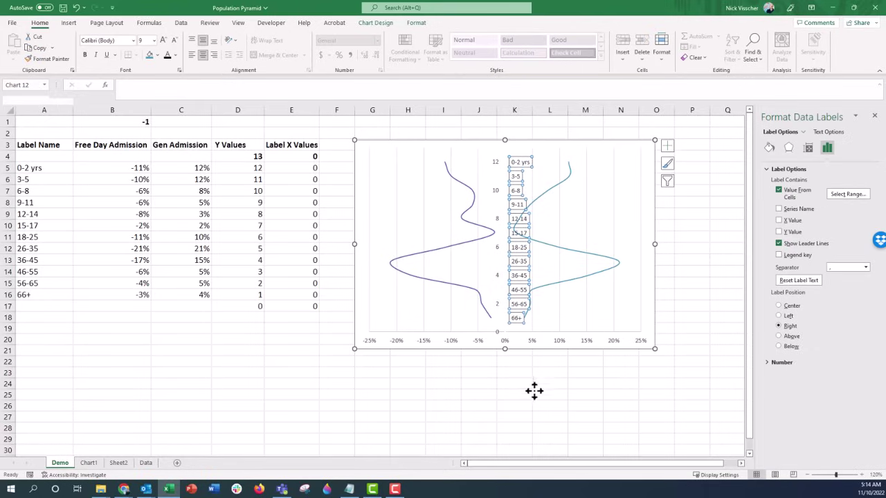
- Delete the vertical axis from the chart
{"action": "left_click", "coordinate": [497, 166]}
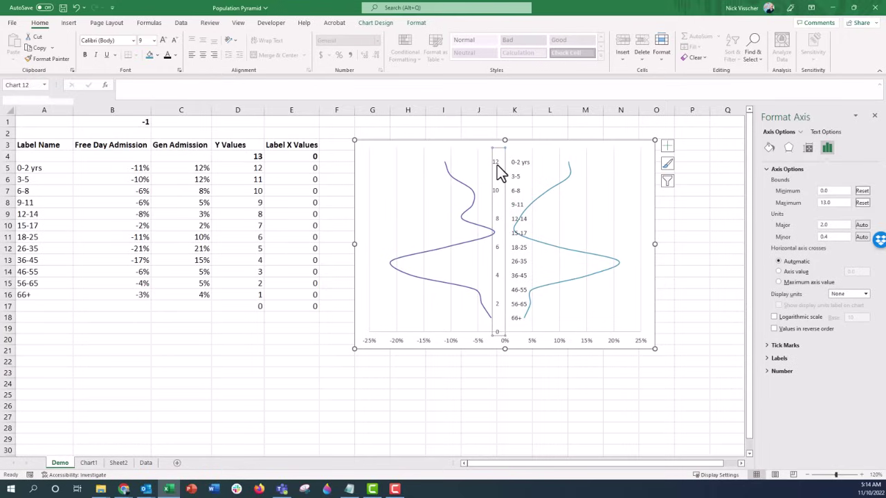
{"action": "key", "text": "Delete"}
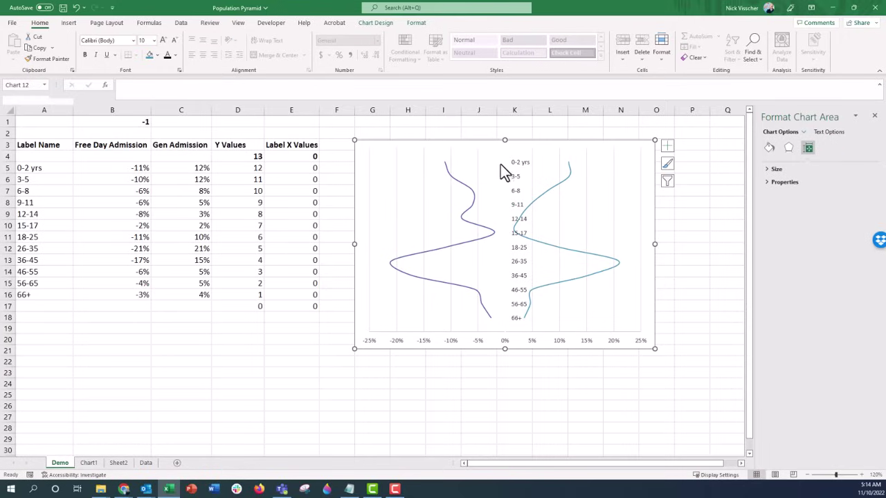
- Set the label position of the age-group data labels to Center
{"action": "left_click", "coordinate": [517, 162]}
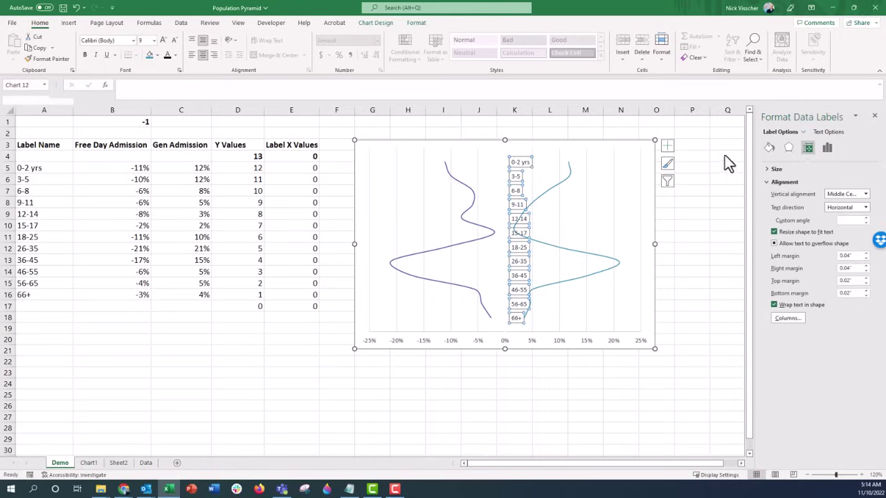
{"action": "left_click", "coordinate": [829, 152]}
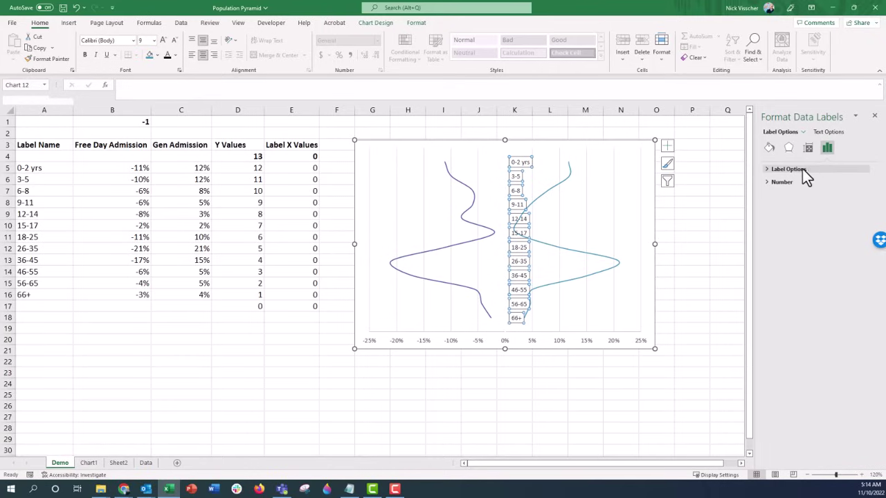
{"action": "left_click", "coordinate": [800, 170]}
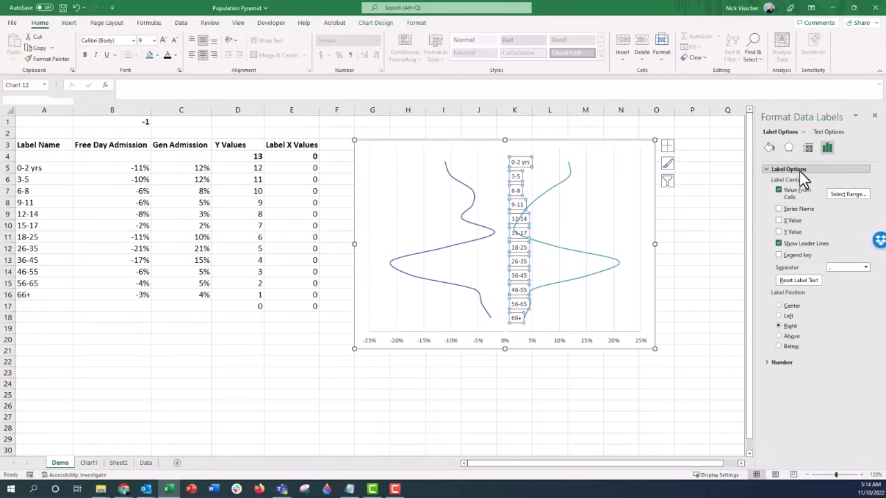
{"action": "left_click", "coordinate": [792, 307]}
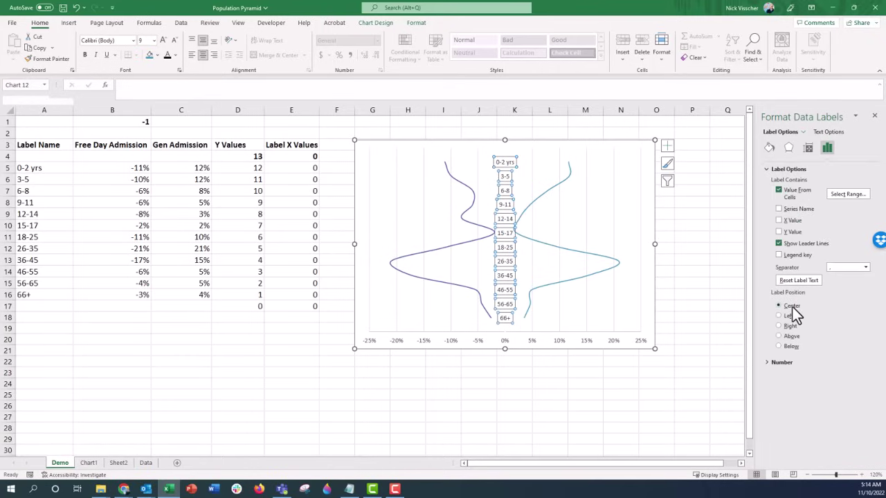
{"action": "left_click", "coordinate": [484, 373]}
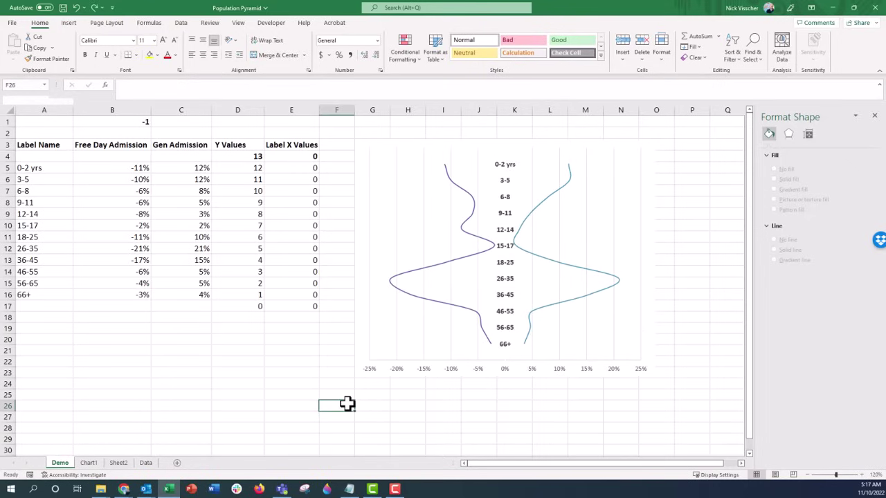
- Apply the custom number format #%;#% to the chart's horizontal axis
{"action": "left_click", "coordinate": [372, 374]}
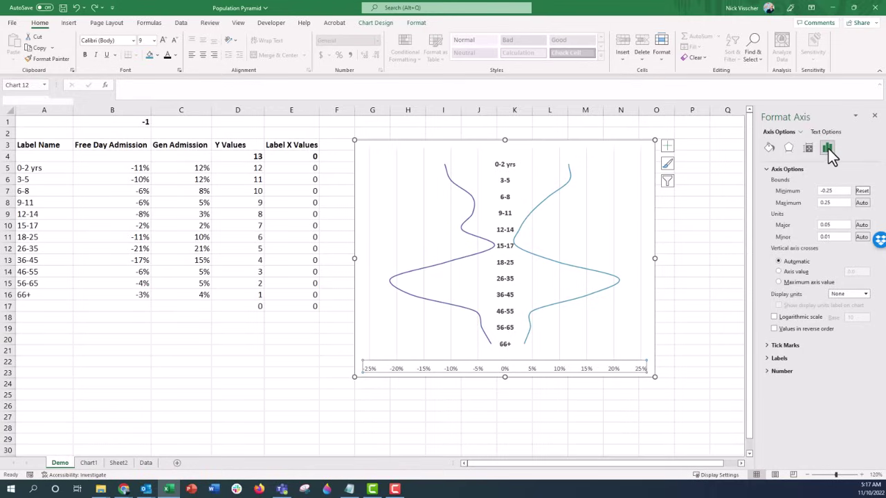
{"action": "left_click", "coordinate": [769, 370]}
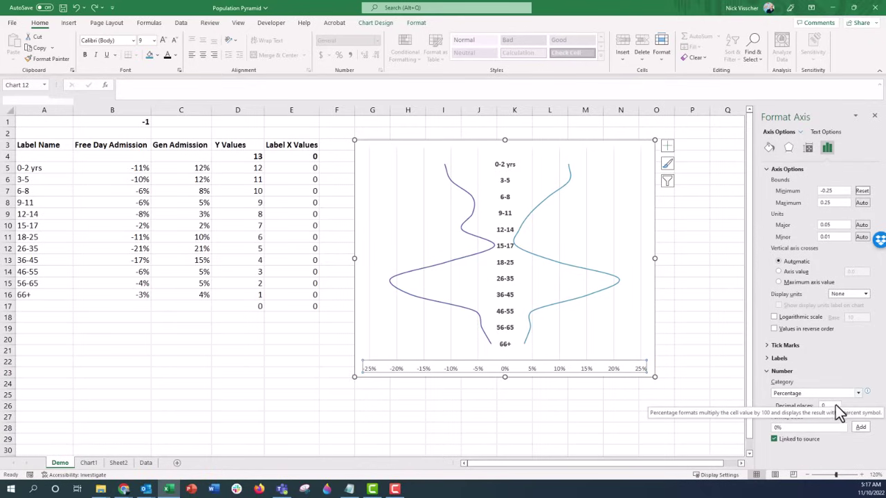
{"action": "left_click", "coordinate": [858, 393]}
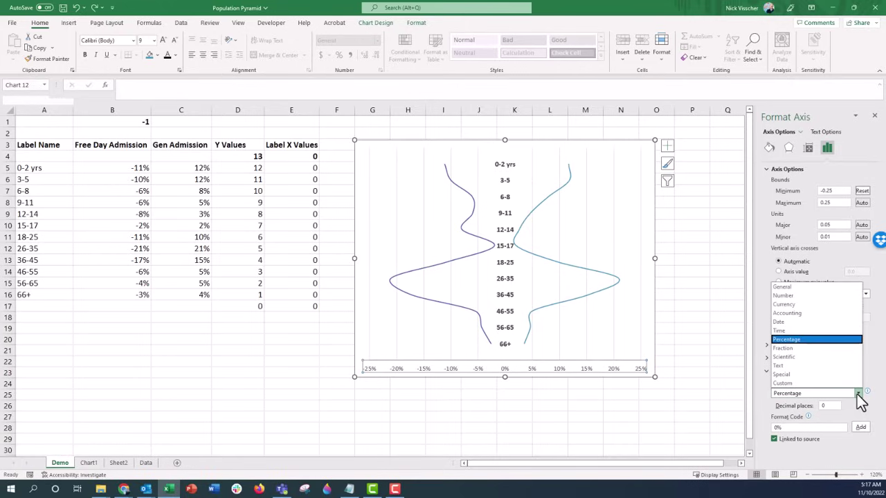
{"action": "left_click", "coordinate": [857, 384]}
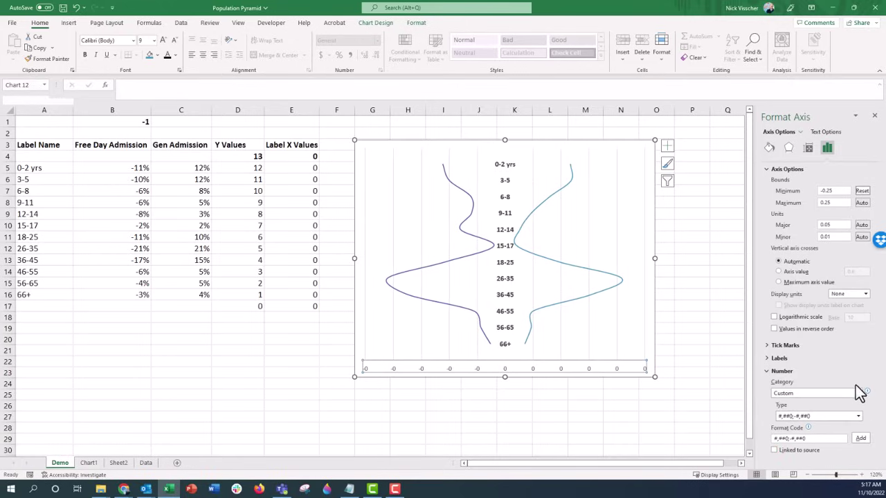
{"action": "left_click", "coordinate": [793, 438]}
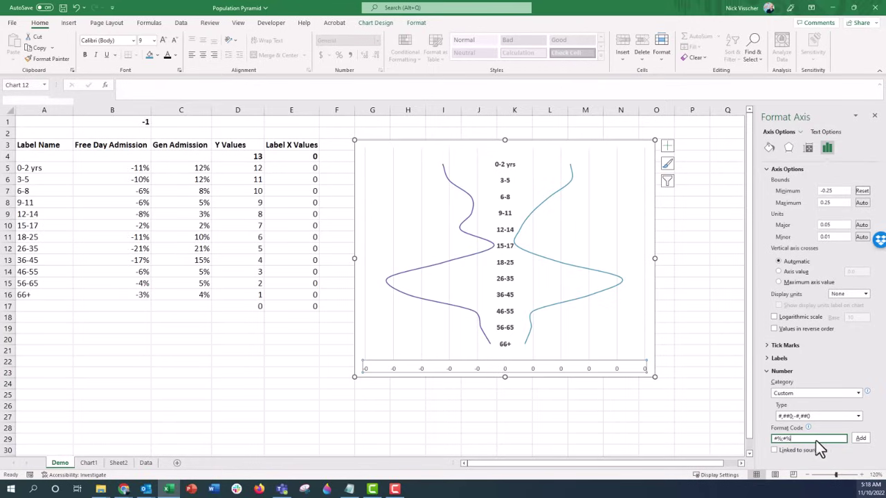
{"action": "left_click", "coordinate": [860, 438]}
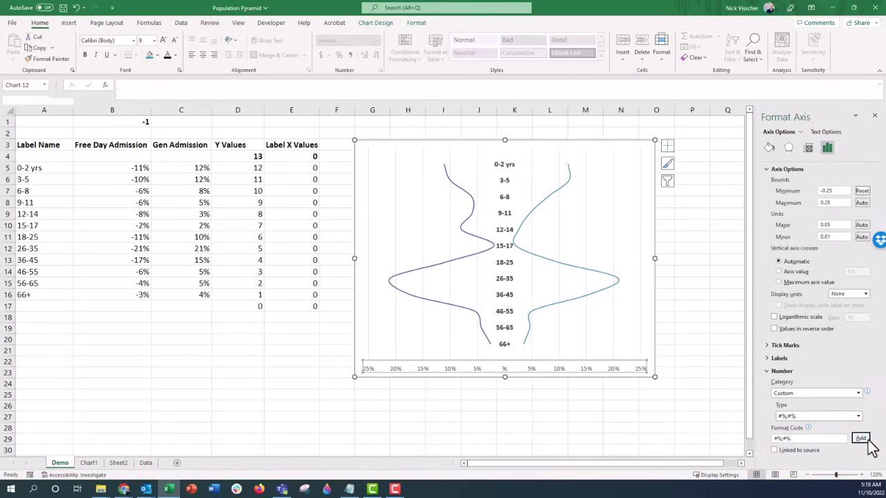
- Replace the horizontal axis number format code with 0%;0% and add it
{"action": "left_click", "coordinate": [781, 440]}
{"action": "left_click", "coordinate": [778, 439]}
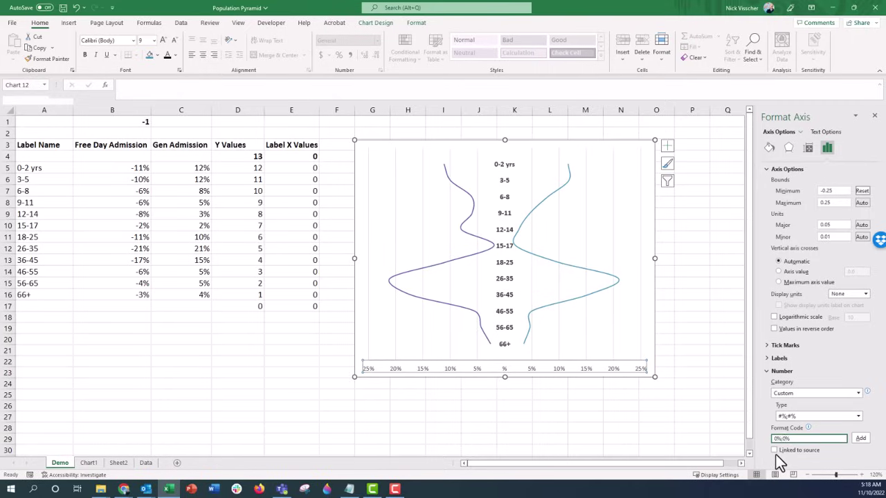
{"action": "left_click", "coordinate": [859, 440]}
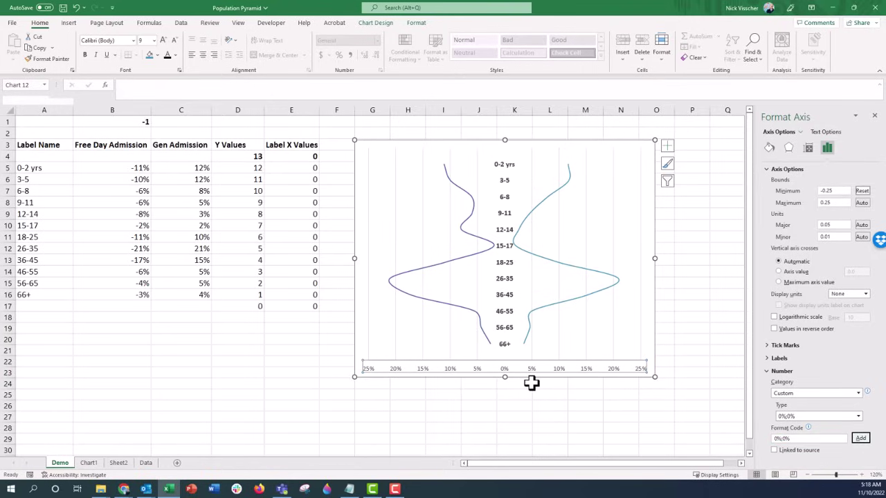
{"action": "left_click", "coordinate": [528, 406]}
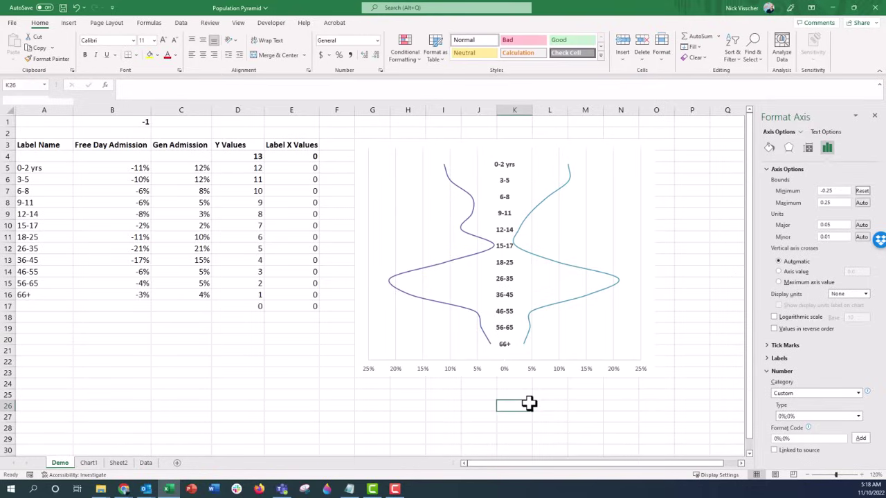
- Set the horizontal axis to no line and increase its label font size to 11
{"action": "left_click", "coordinate": [396, 369]}
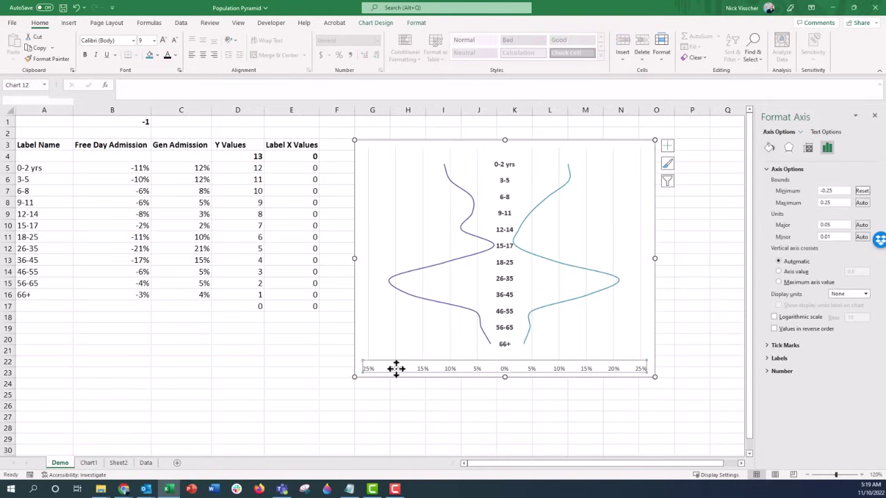
{"action": "left_click", "coordinate": [770, 148]}
{"action": "left_click", "coordinate": [781, 284]}
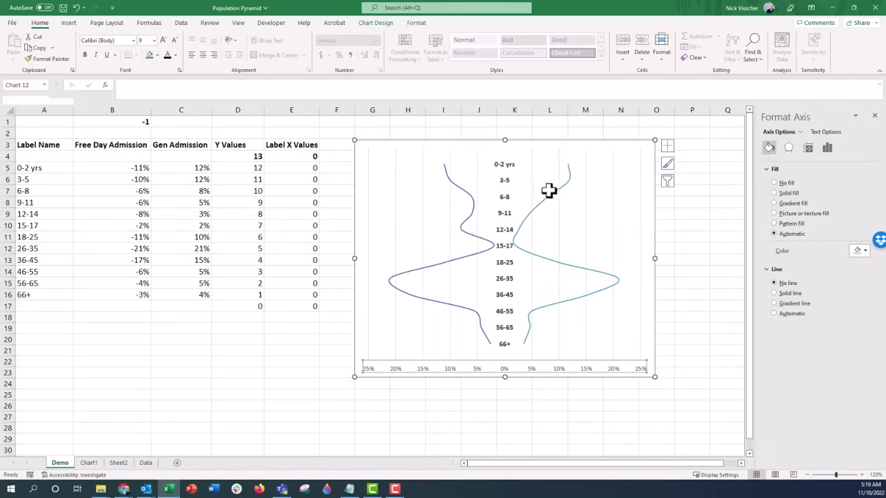
{"action": "left_click", "coordinate": [162, 41]}
{"action": "left_click", "coordinate": [163, 40]}
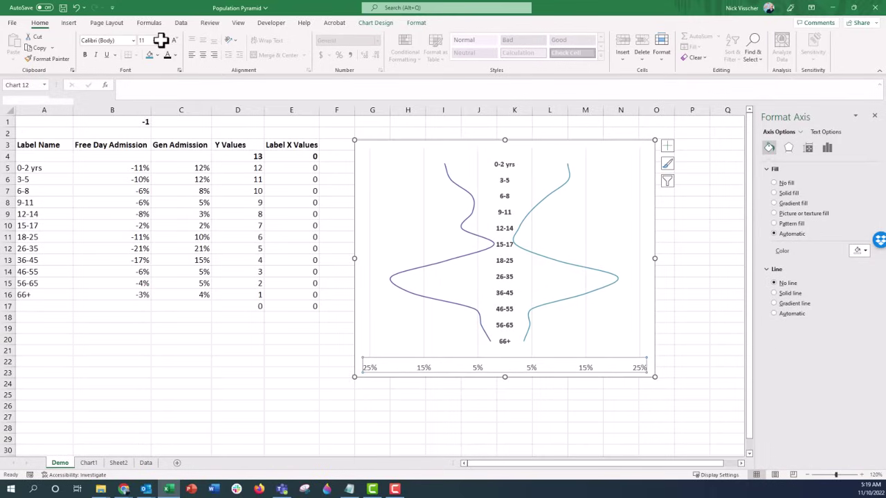
- Set the horizontal axis major unit to 0.05
{"action": "left_click", "coordinate": [827, 149]}
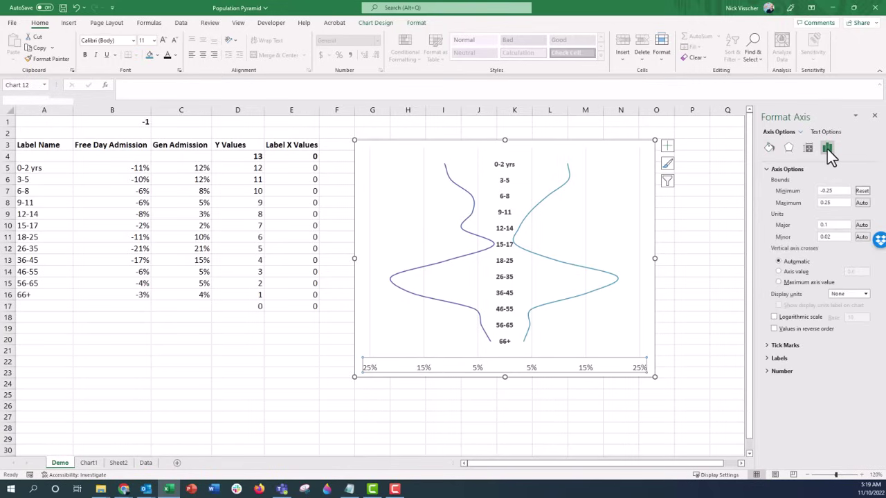
{"action": "left_click", "coordinate": [834, 225]}
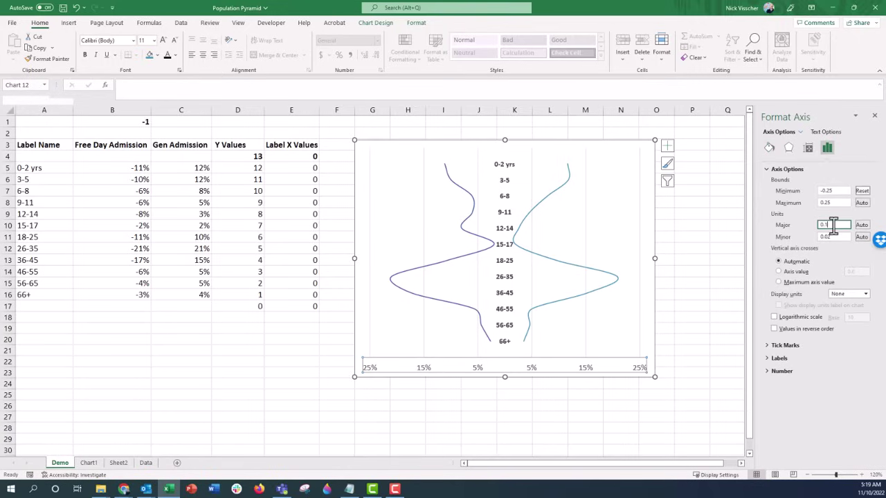
{"action": "type", "text": "05"}
{"action": "key", "text": "Return"}
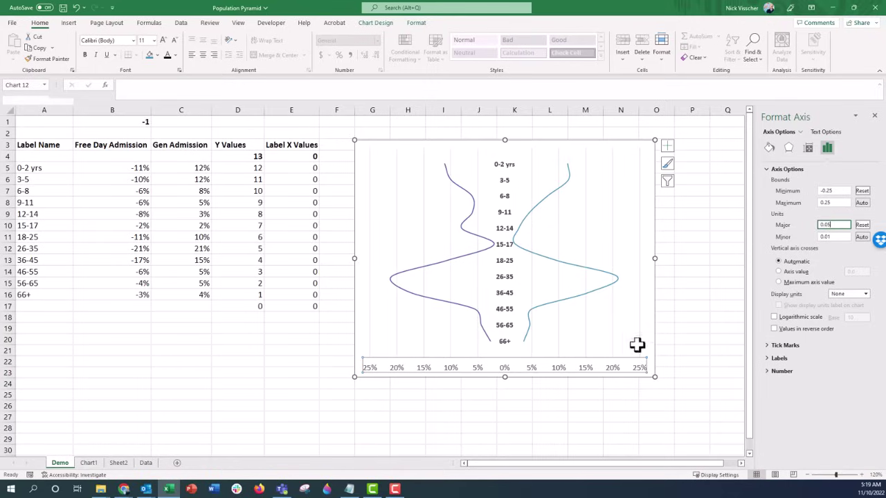
{"action": "left_click", "coordinate": [560, 393]}
- Make the chart slightly taller by extending its upper edge about one worksheet row
{"action": "left_click", "coordinate": [482, 144]}
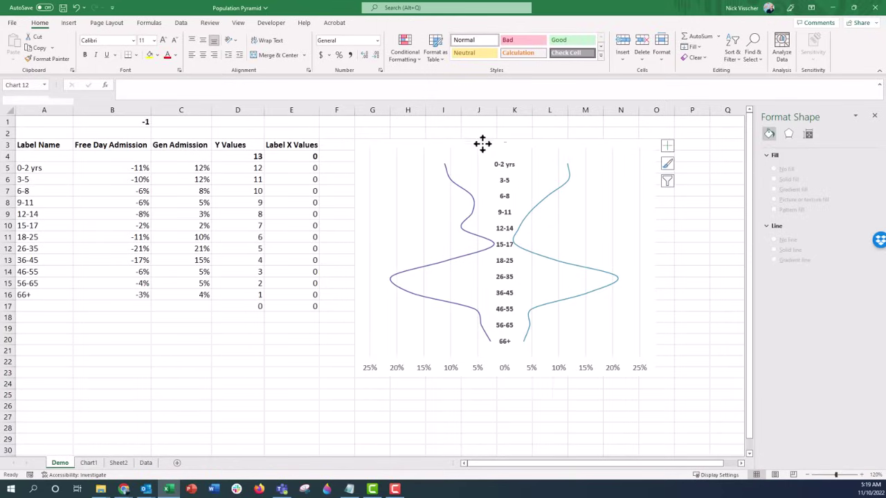
{"action": "mouse_move", "coordinate": [502, 139]}
{"action": "left_mouse_down"}
{"action": "mouse_move", "coordinate": [504, 126]}
{"action": "mouse_move", "coordinate": [504, 143]}
{"action": "left_mouse_up"}
{"action": "left_click", "coordinate": [542, 225]}
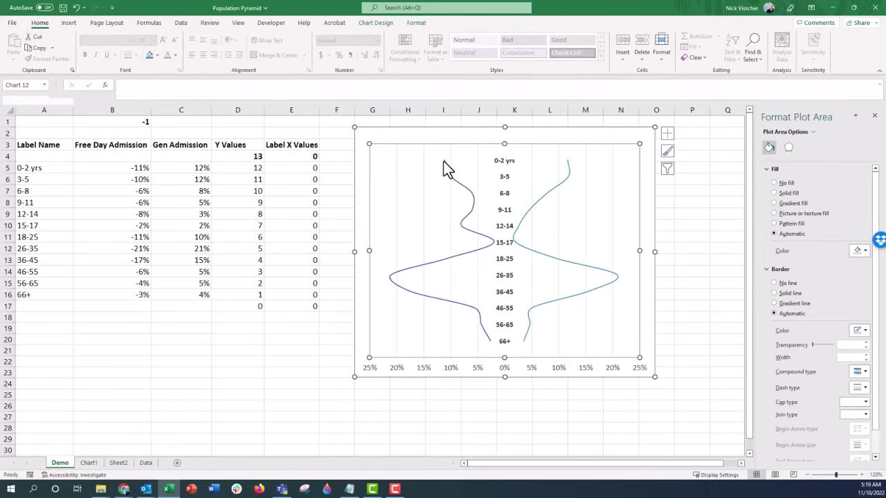
- Add a data label to only the topmost point of the Free Day Admission line
{"action": "left_click", "coordinate": [444, 161]}
{"action": "left_click", "coordinate": [444, 161]}
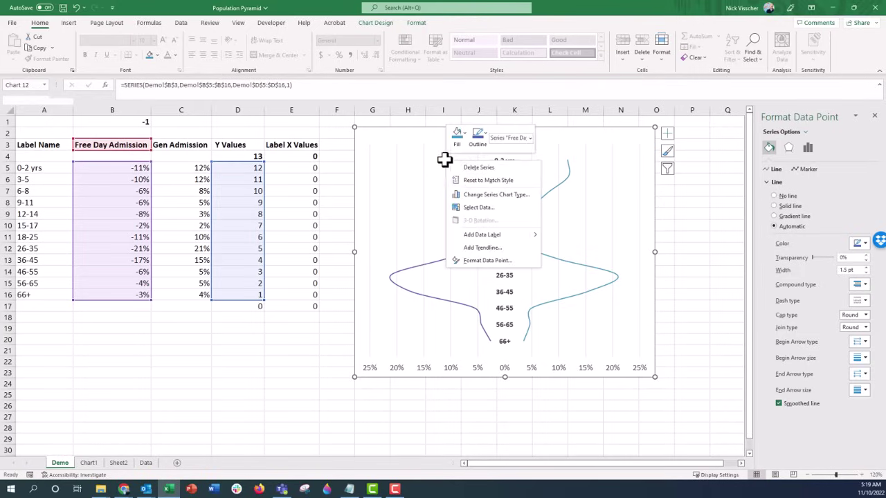
{"action": "right_click", "coordinate": [444, 163]}
{"action": "left_click", "coordinate": [489, 232]}
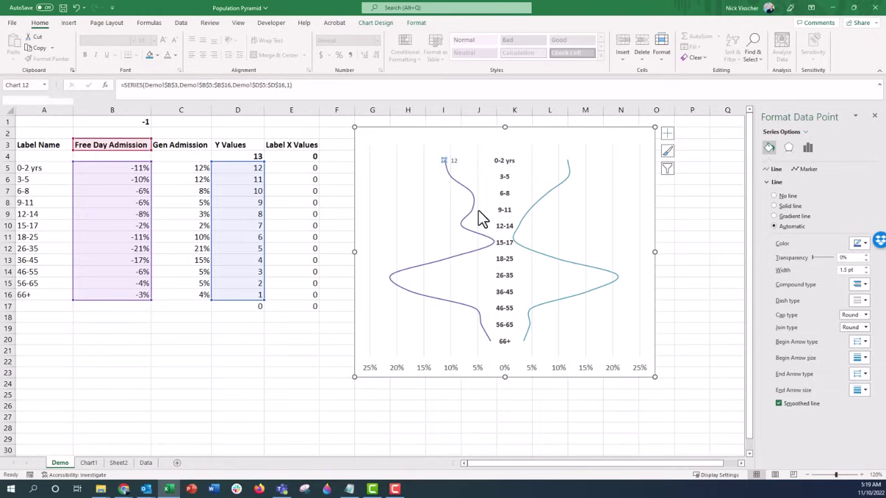
- Make the Free Day Admission point's label show the series name instead of the Y value, positioned Above
{"action": "left_click", "coordinate": [452, 164]}
{"action": "left_click", "coordinate": [452, 163]}
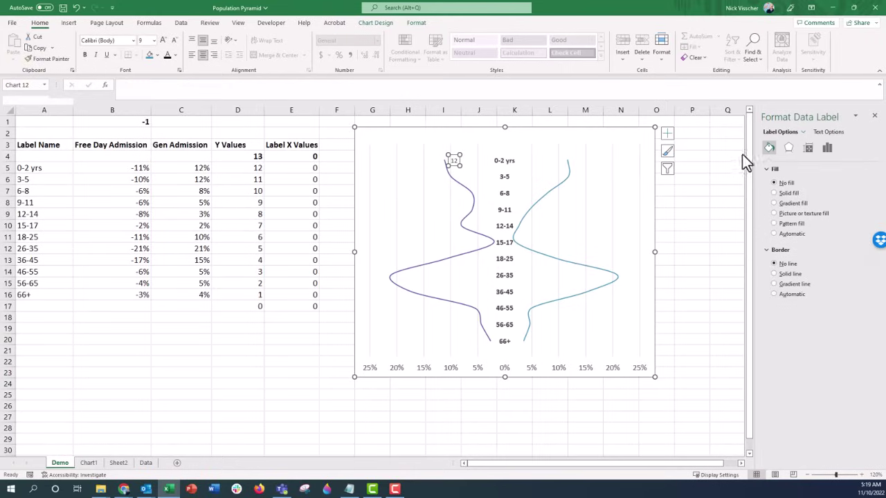
{"action": "left_click", "coordinate": [827, 148]}
{"action": "left_click", "coordinate": [793, 172]}
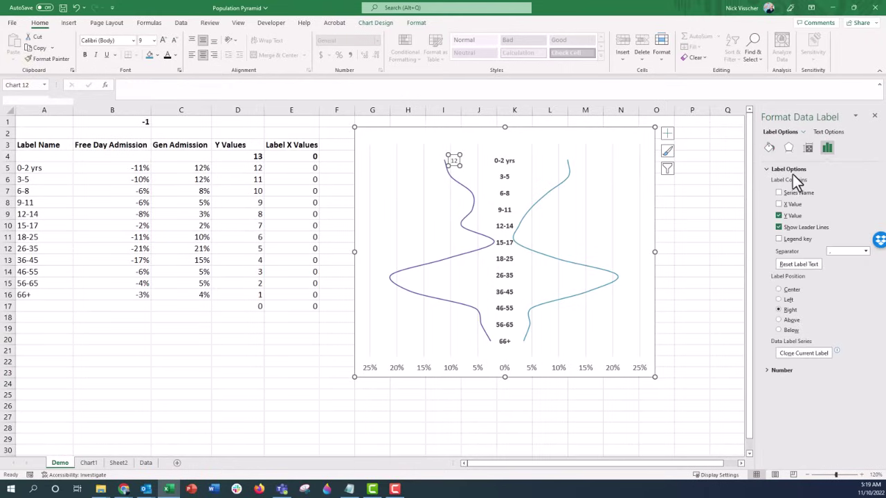
{"action": "left_click", "coordinate": [779, 216]}
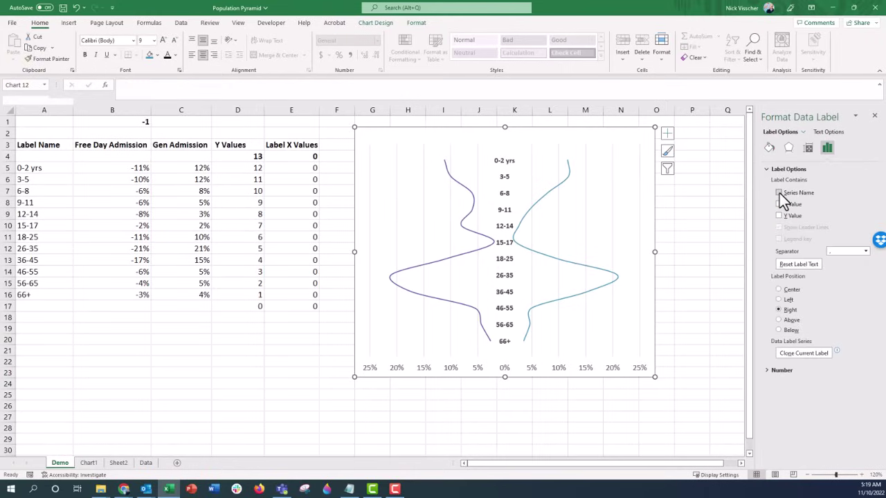
{"action": "left_click", "coordinate": [779, 194]}
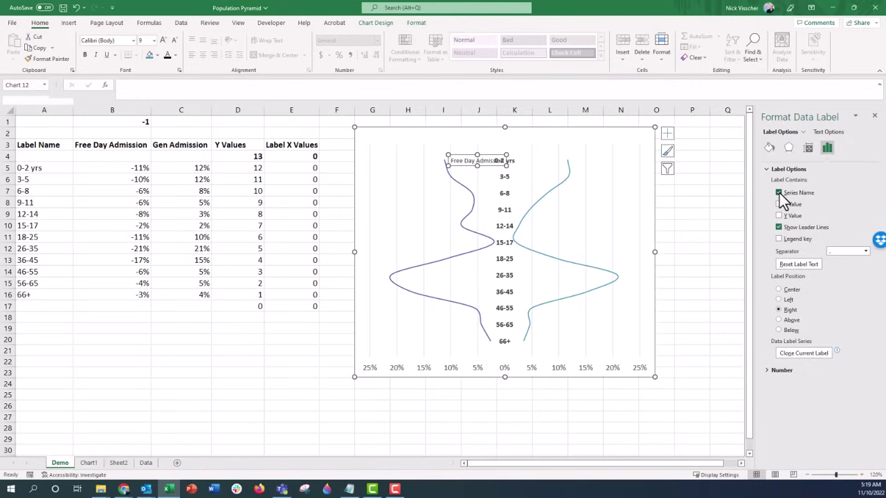
{"action": "left_click", "coordinate": [790, 320]}
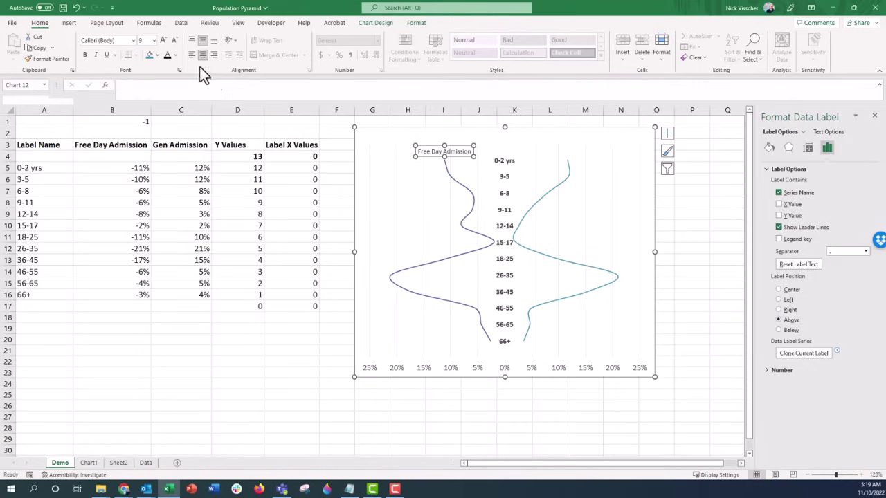
- Format the Free Day Admission label in purple, bold text at size 10.5
{"action": "left_click", "coordinate": [175, 55]}
{"action": "left_click", "coordinate": [197, 91]}
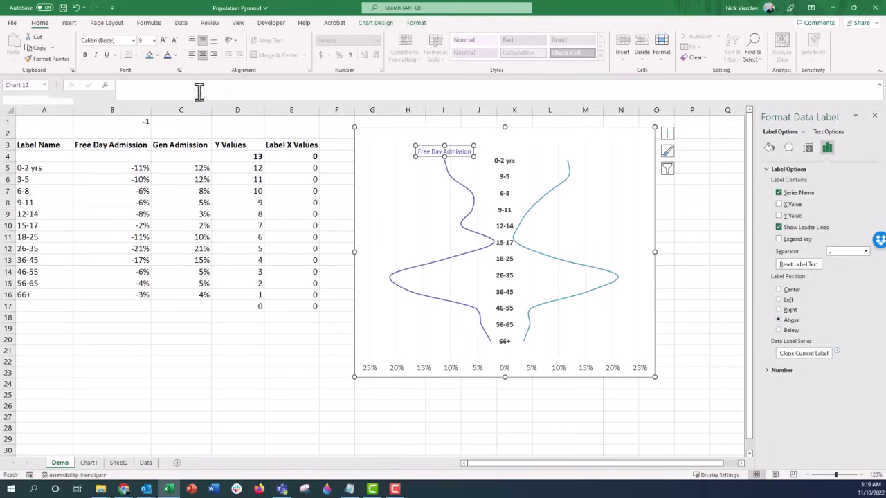
{"action": "left_click", "coordinate": [86, 54]}
{"action": "left_click", "coordinate": [161, 39]}
{"action": "left_click", "coordinate": [161, 39]}
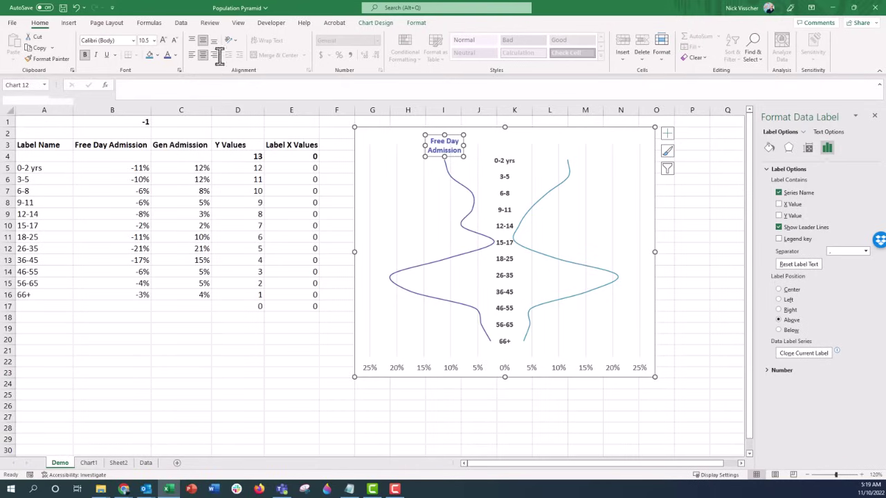
- Add a data label to only the topmost point of the Gen Admission line
{"action": "left_click", "coordinate": [568, 161]}
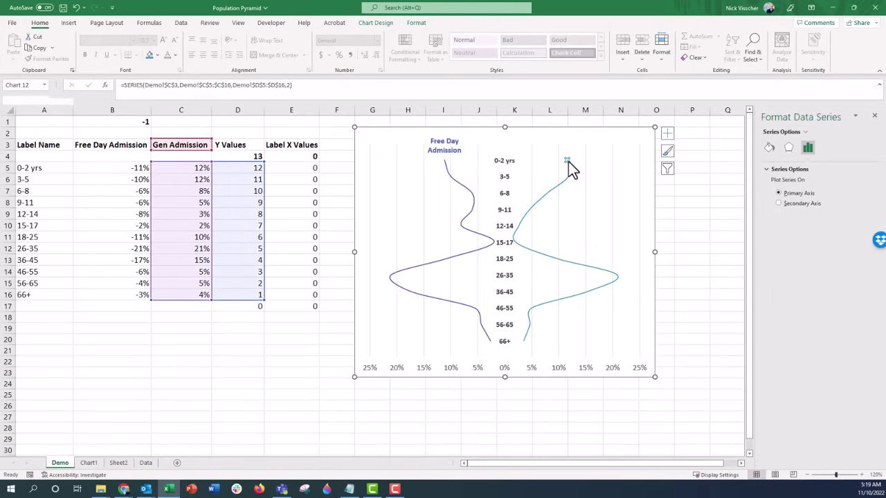
{"action": "left_click", "coordinate": [568, 161]}
{"action": "right_click", "coordinate": [568, 161]}
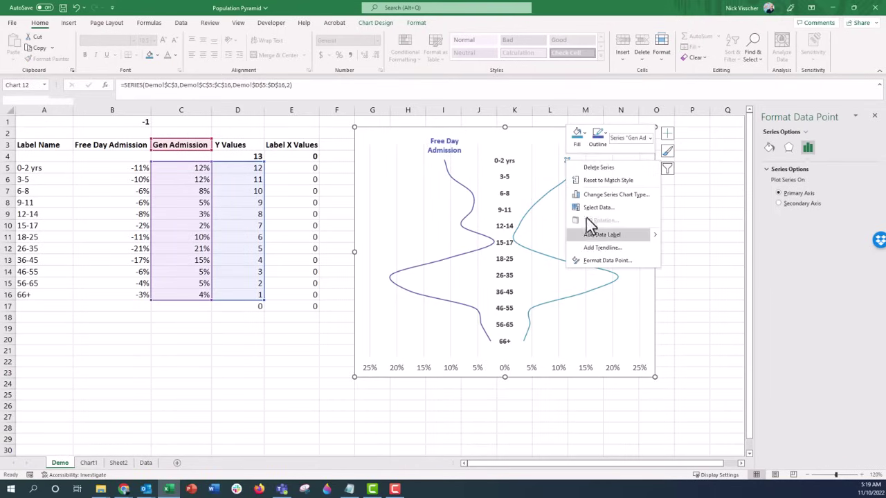
{"action": "left_click", "coordinate": [593, 234]}
- Make the Gen Admission point's label show the series name instead of the Y value, positioned Above
{"action": "left_click", "coordinate": [575, 162]}
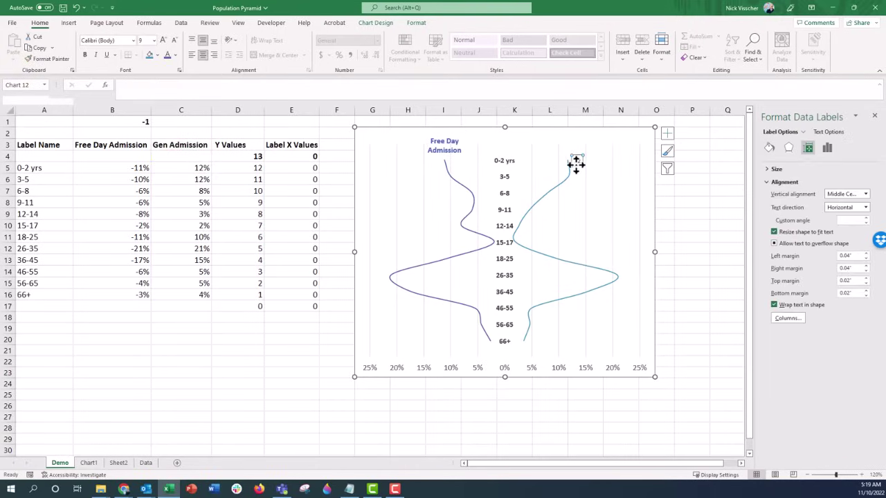
{"action": "left_click", "coordinate": [576, 163]}
{"action": "left_click", "coordinate": [828, 147]}
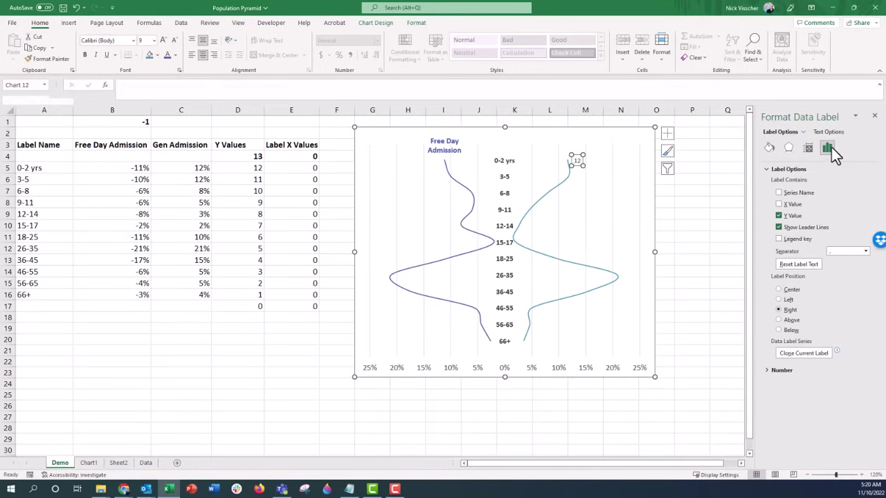
{"action": "left_click", "coordinate": [778, 216]}
{"action": "left_click", "coordinate": [789, 193]}
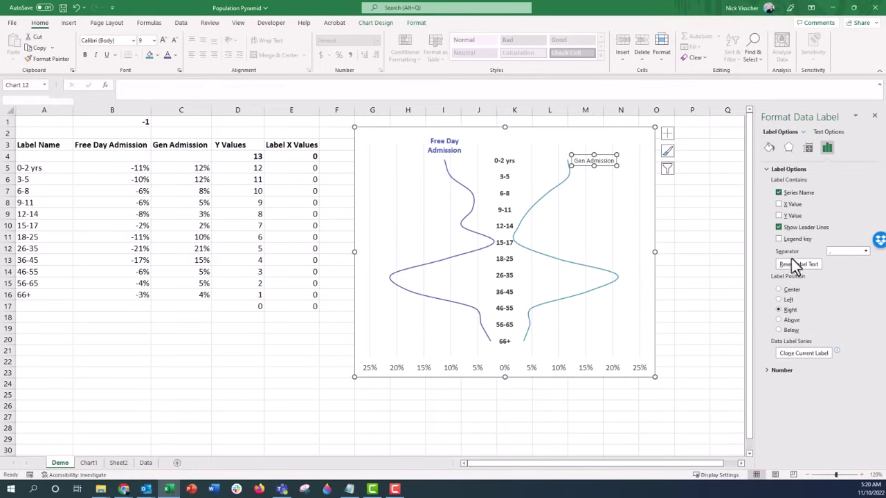
{"action": "left_click", "coordinate": [792, 320]}
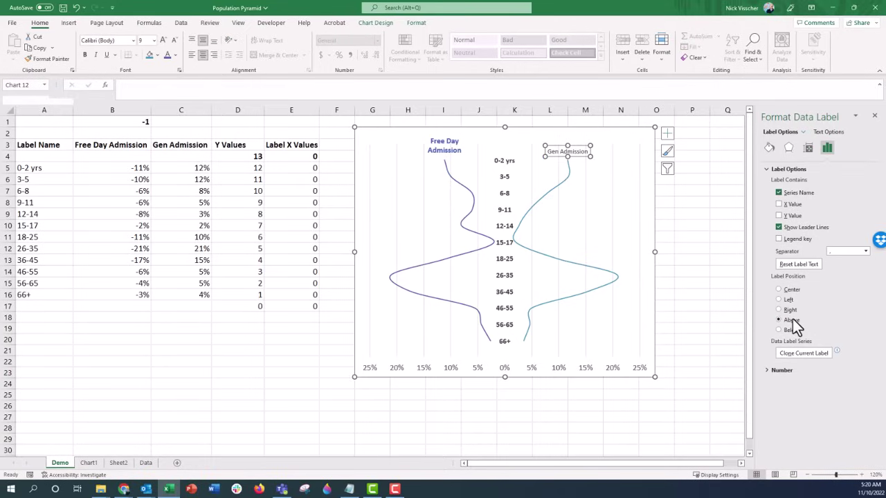
- Format the Gen Admission label in orange, bold text at size 11
{"action": "left_click", "coordinate": [177, 55]}
{"action": "left_click", "coordinate": [229, 91]}
{"action": "left_click", "coordinate": [85, 55]}
{"action": "left_click", "coordinate": [163, 41]}
{"action": "left_click", "coordinate": [163, 40]}
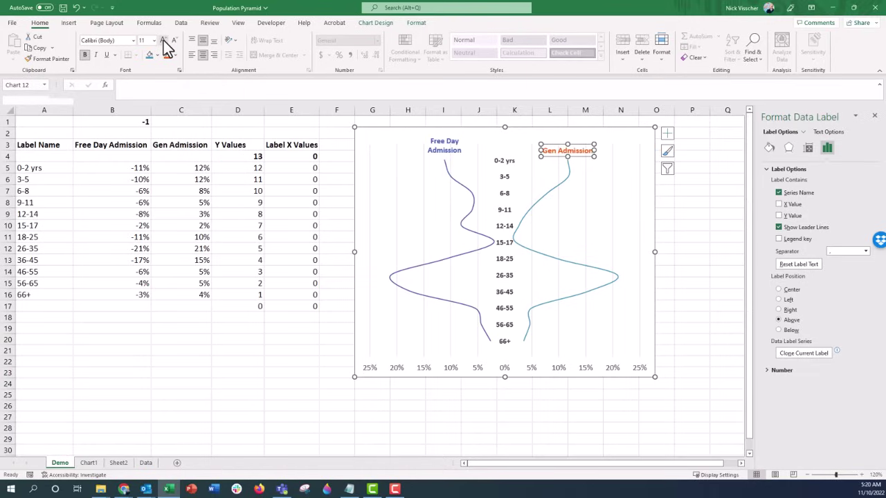
- Increase the Free Day Admission label's font size to 11
{"action": "left_click", "coordinate": [440, 147]}
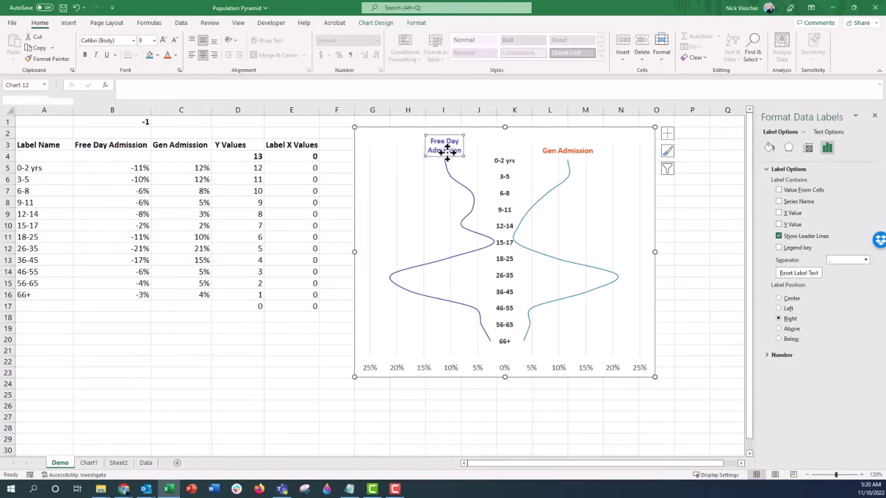
{"action": "left_click", "coordinate": [452, 154]}
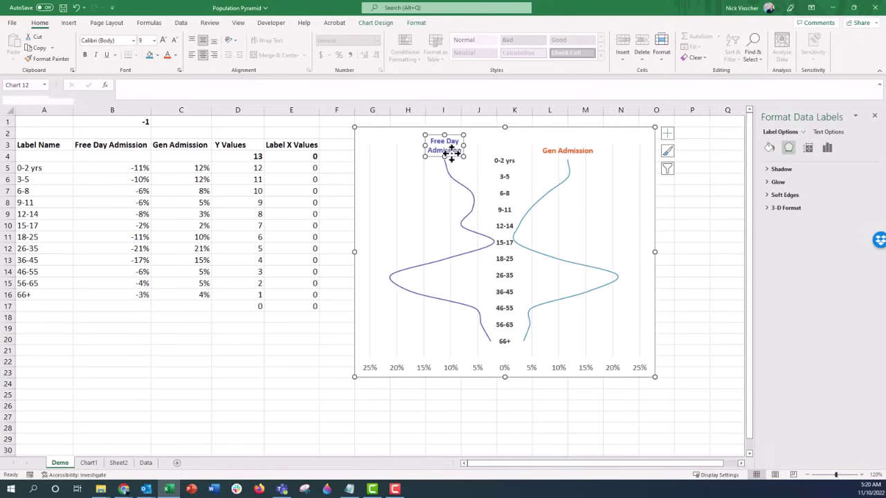
{"action": "left_click", "coordinate": [558, 153]}
{"action": "left_click", "coordinate": [454, 150]}
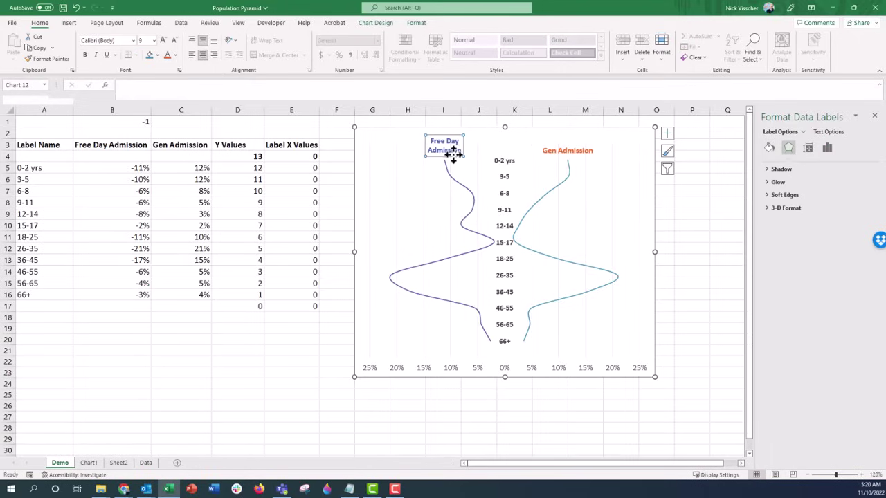
{"action": "left_click", "coordinate": [455, 151]}
{"action": "left_click", "coordinate": [165, 41]}
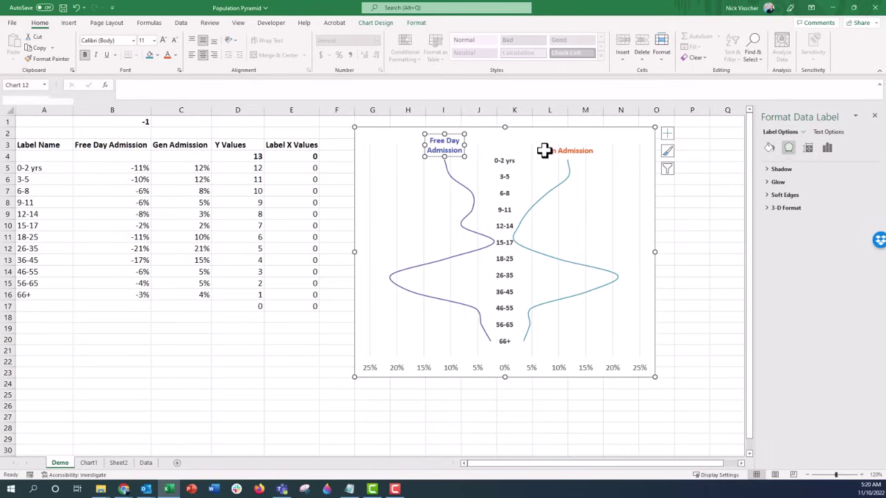
- Try font size 12 on the Gen Admission label and return it to size 11
{"action": "left_click", "coordinate": [547, 152]}
{"action": "left_click", "coordinate": [548, 154]}
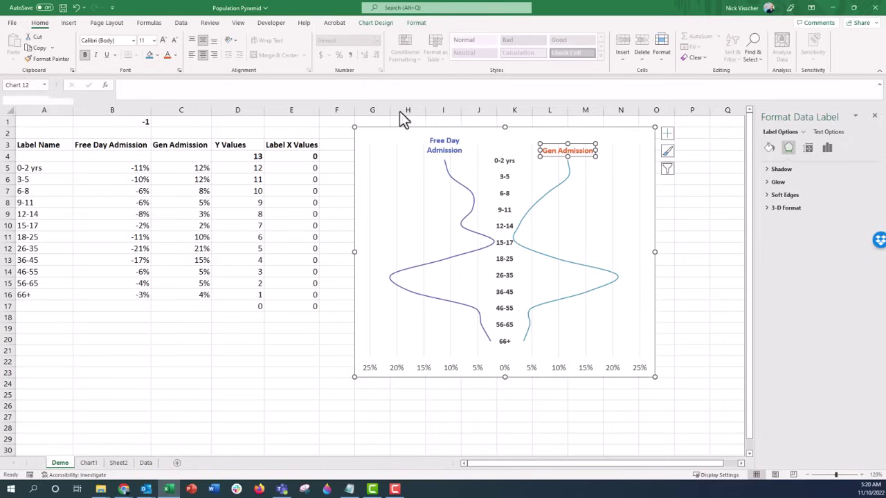
{"action": "left_click", "coordinate": [164, 41]}
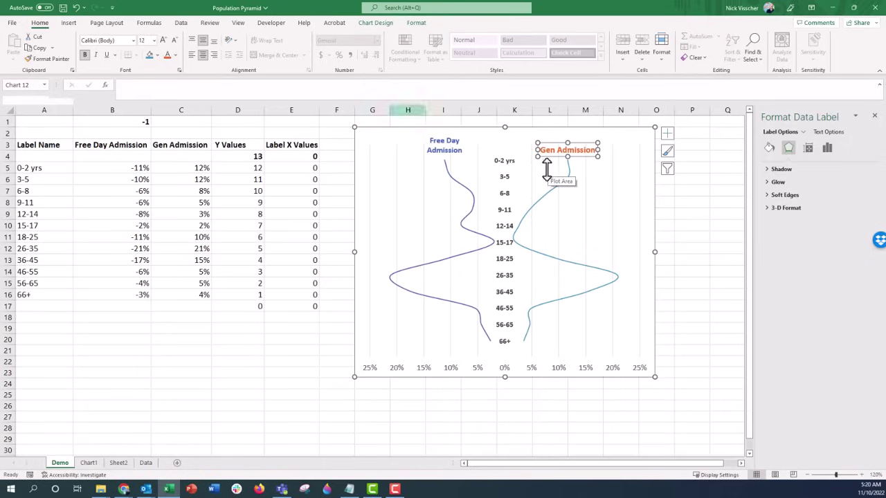
{"action": "left_click", "coordinate": [175, 41]}
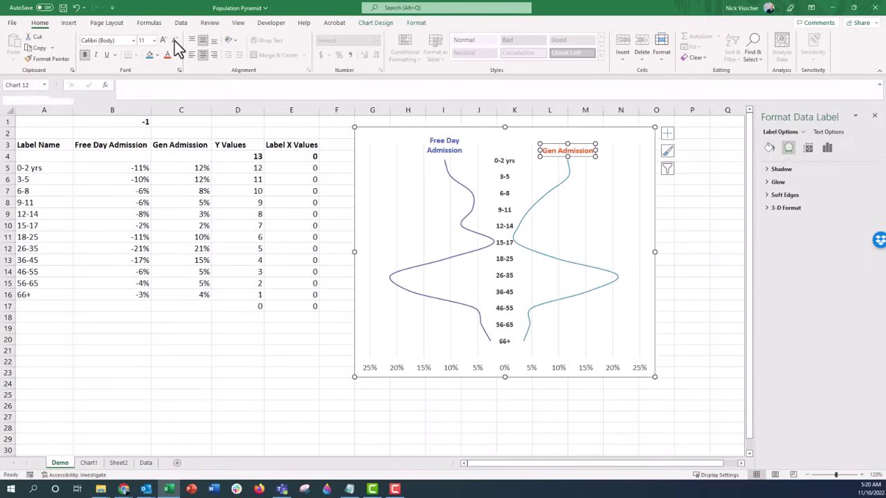
- Rename the header in cell C3 to "General Admission"
{"action": "left_click", "coordinate": [174, 145]}
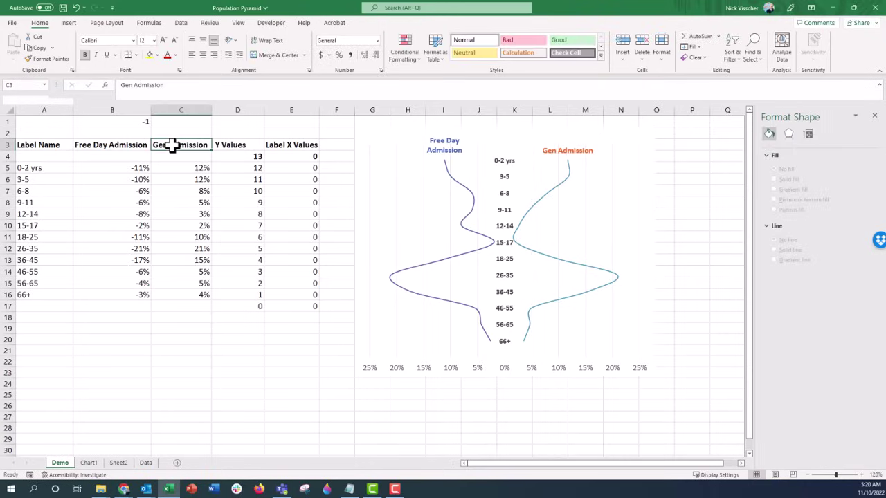
{"action": "type", "text": "Gen"}
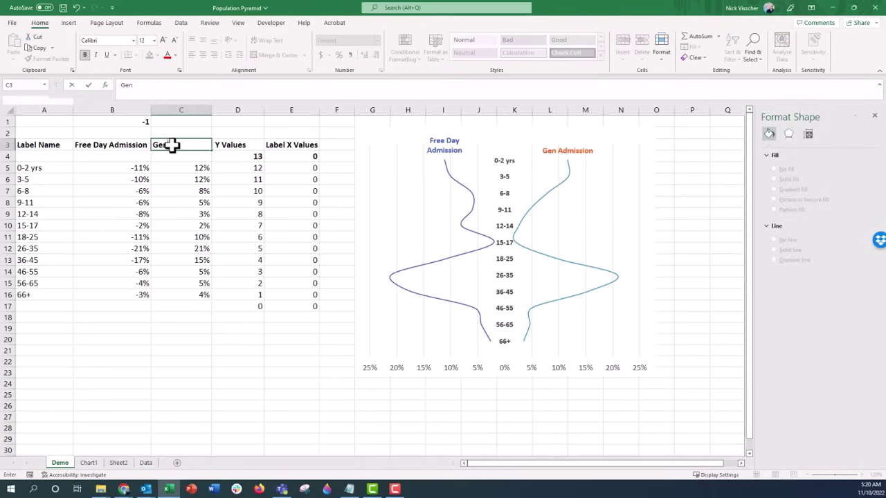
{"action": "type", "text": "eral Admission"}
{"action": "key", "text": "Return"}
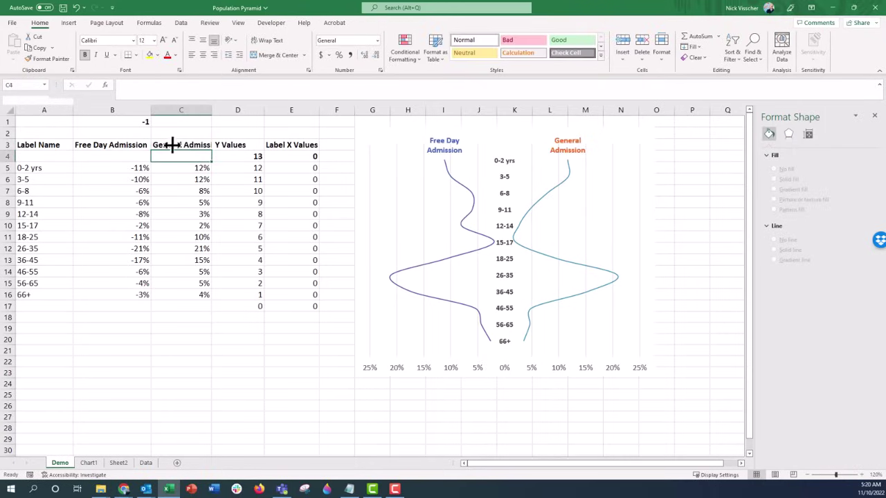
- Recolor the General Admission line solid orange to match its label and set its width to 1.75 pt
{"action": "left_click", "coordinate": [550, 192]}
{"action": "left_click", "coordinate": [770, 148]}
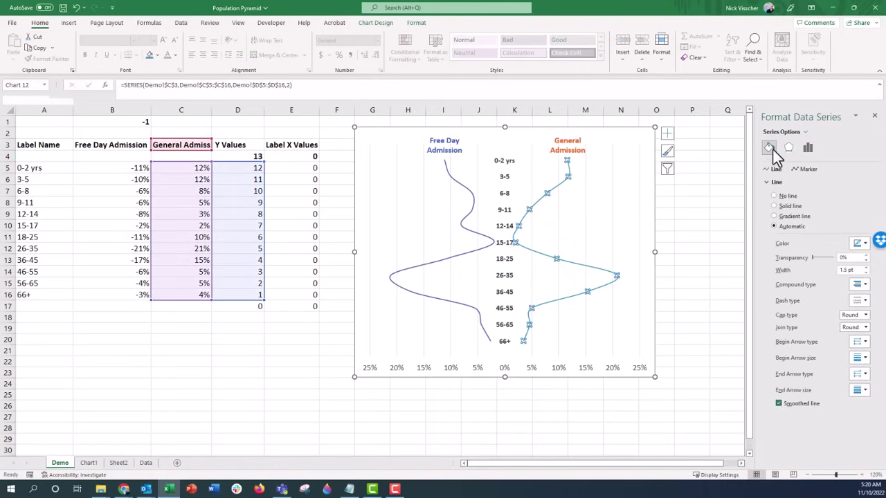
{"action": "left_click", "coordinate": [860, 243]}
{"action": "left_click", "coordinate": [876, 268]}
{"action": "left_click", "coordinate": [865, 268]}
{"action": "left_click", "coordinate": [866, 268]}
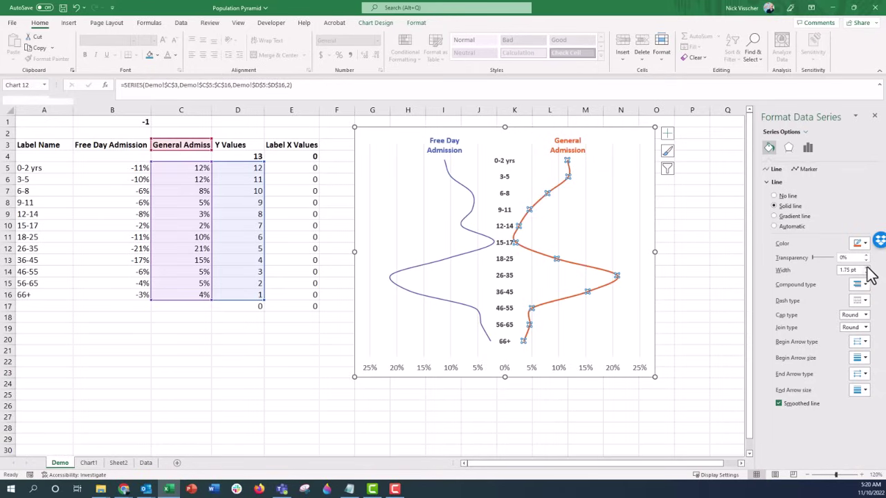
- Set the Free Day Admission line's width to 2 pt
{"action": "left_click", "coordinate": [473, 213]}
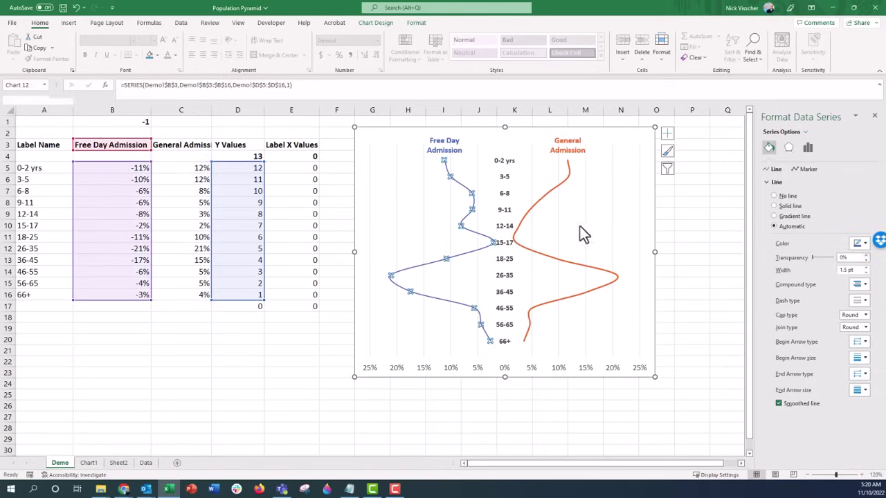
{"action": "left_click", "coordinate": [865, 268]}
{"action": "left_click", "coordinate": [866, 268]}
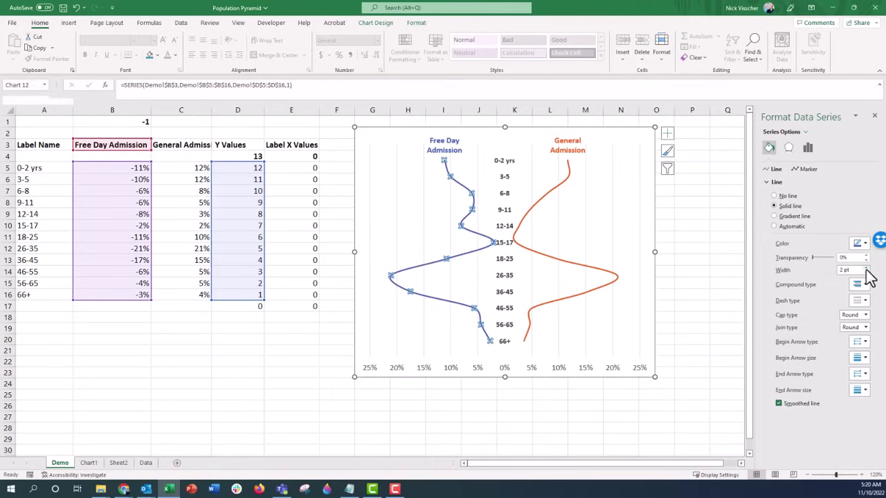
{"action": "left_click", "coordinate": [554, 393]}
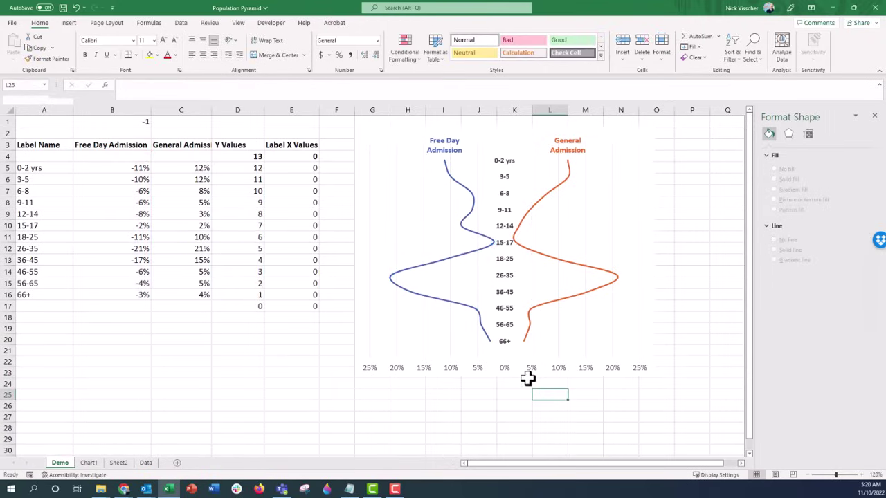
- Shrink the chart's plot area slightly from its lower edge to leave space below the horizontal axis labels
{"action": "left_click", "coordinate": [504, 367]}
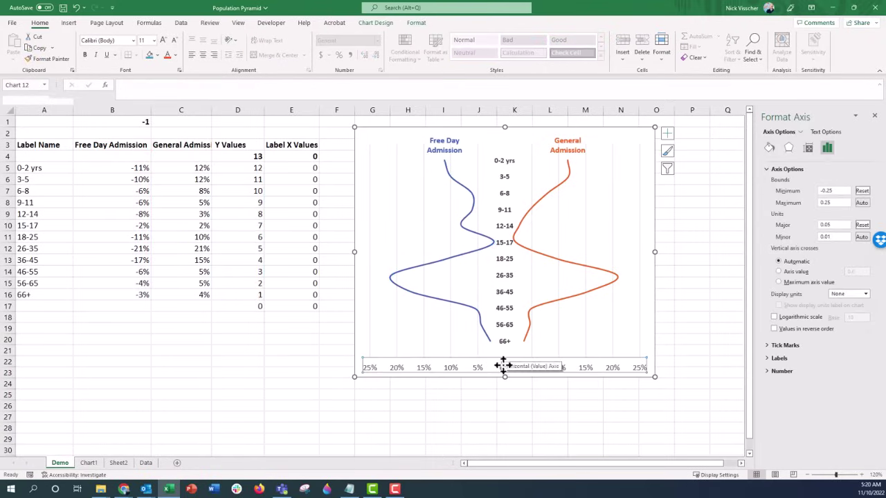
{"action": "left_click", "coordinate": [550, 348]}
{"action": "left_click_drag", "start_coordinate": [504, 358], "coordinate": [504, 351]}
{"action": "left_click", "coordinate": [505, 361]}
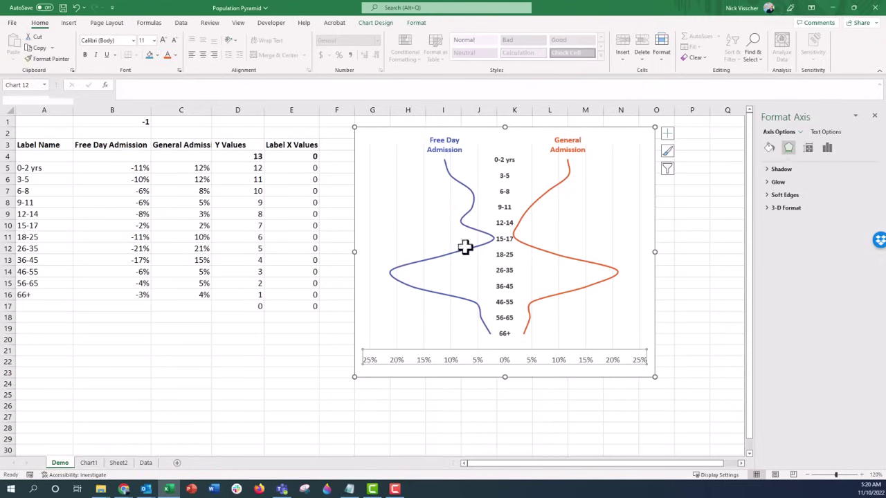
- Add a primary horizontal axis title to the chart reading "Share of Visitor Population"
{"action": "left_click", "coordinate": [387, 27]}
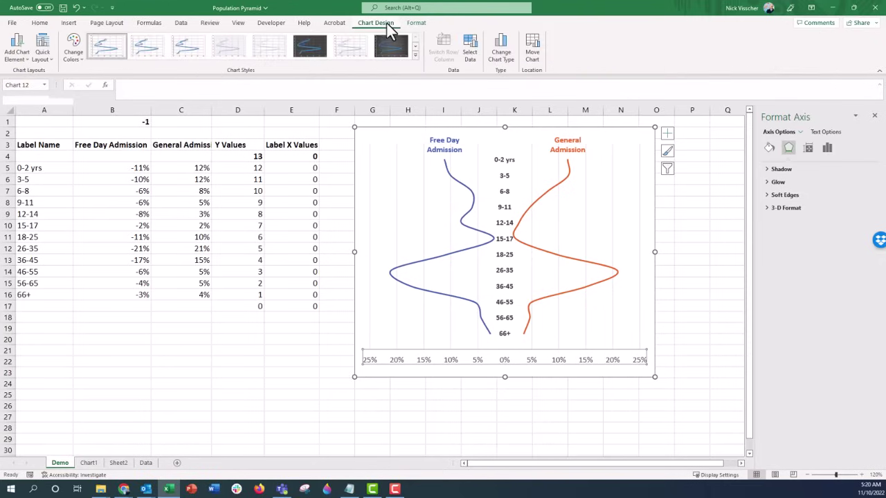
{"action": "left_click", "coordinate": [25, 61]}
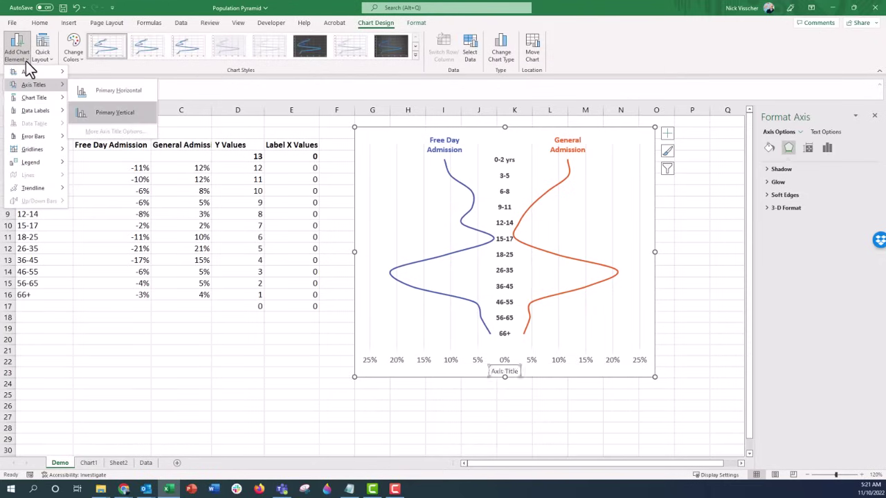
{"action": "left_click", "coordinate": [88, 94]}
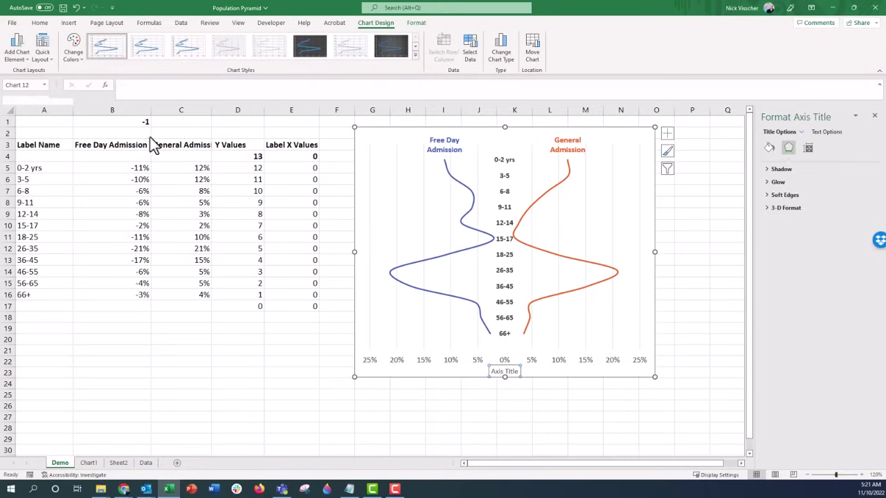
{"action": "triple_click", "coordinate": [504, 370]}
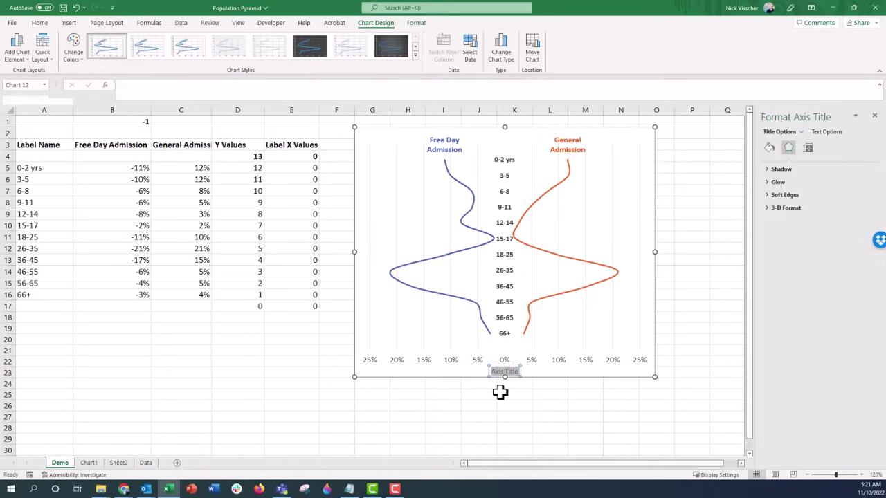
{"action": "type", "text": "Share of Visitor Ppu"}
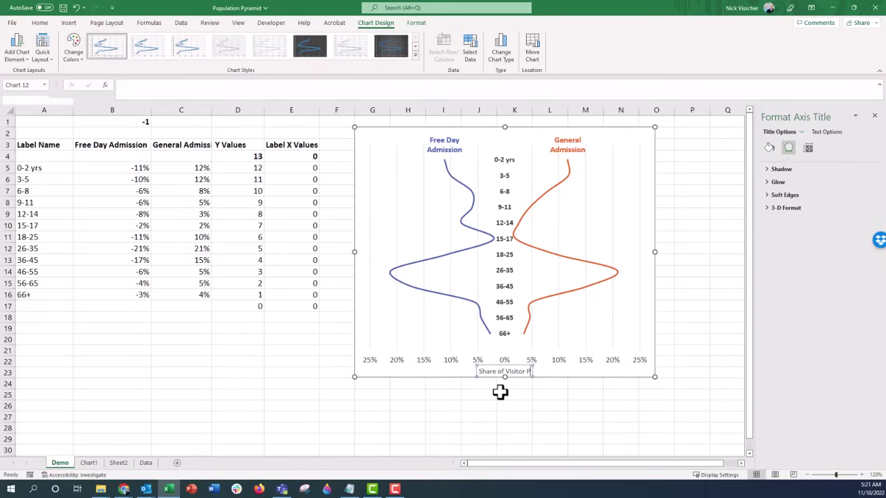
{"action": "key", "text": "BackSpace"}
{"action": "key", "text": "BackSpace"}
{"action": "type", "text": "opulation"}
{"action": "left_click", "coordinate": [467, 406]}
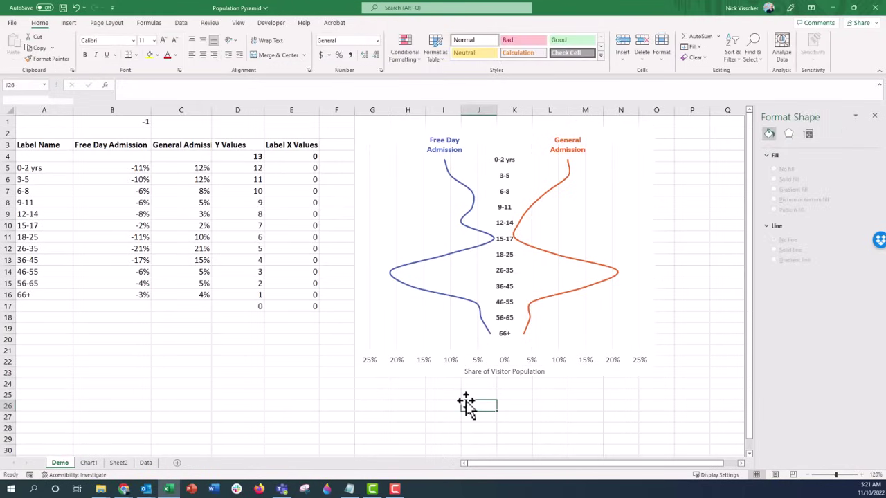
- Add a data callout to only the 12-14 age point of the Free Day Admission line
{"action": "left_click", "coordinate": [461, 220]}
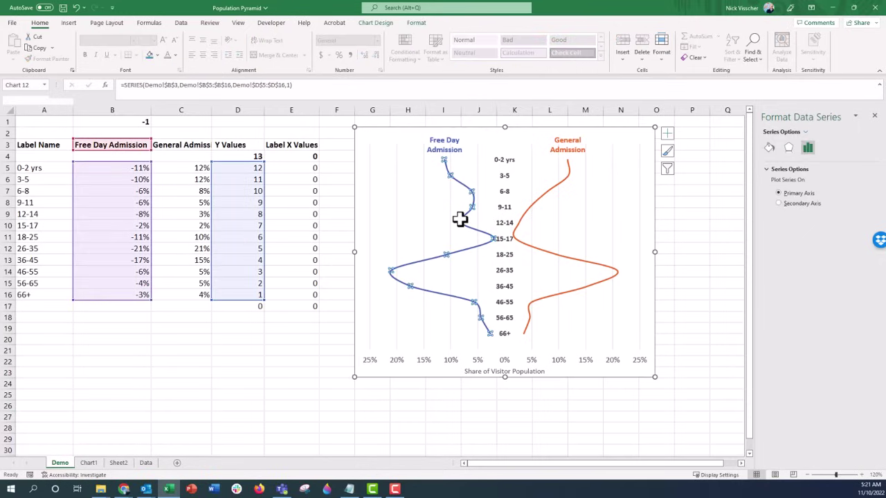
{"action": "left_click", "coordinate": [462, 223]}
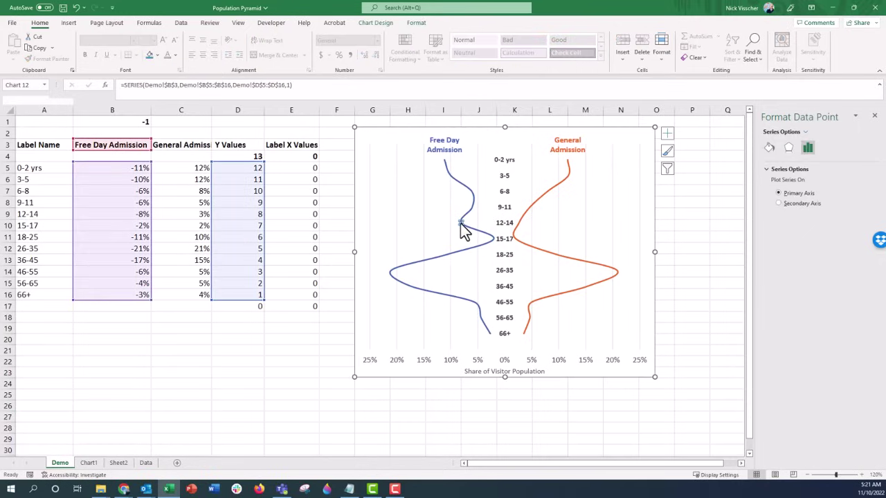
{"action": "right_click", "coordinate": [461, 225]}
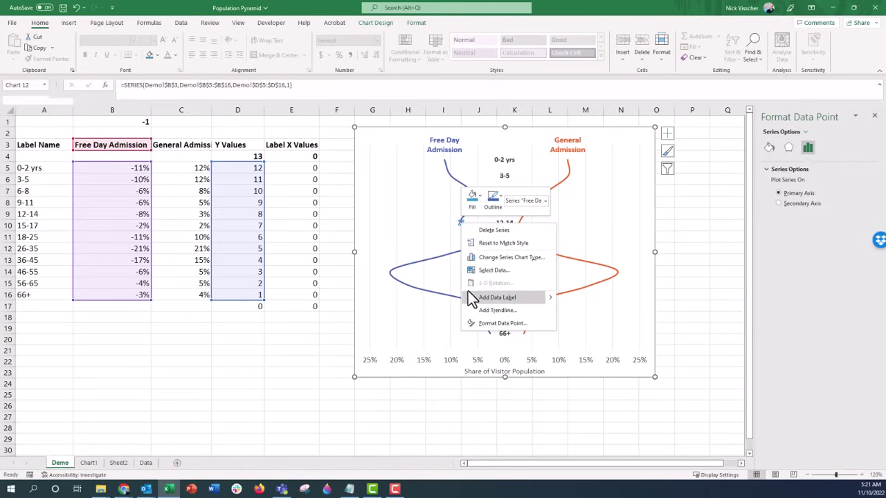
{"action": "mouse_move", "coordinate": [547, 298]}
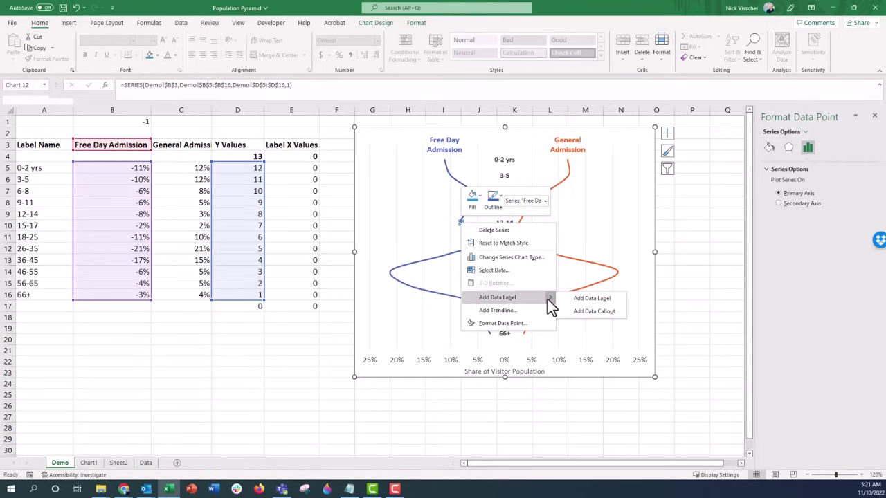
{"action": "left_click", "coordinate": [593, 311]}
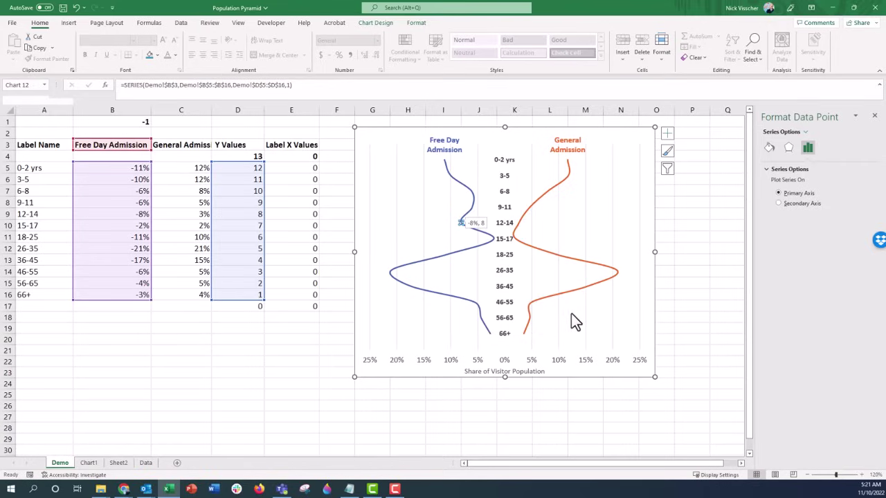
- Place the 12-14 callout on the Free Day Admission line to the left of its point and remove its border
{"action": "left_click", "coordinate": [476, 223]}
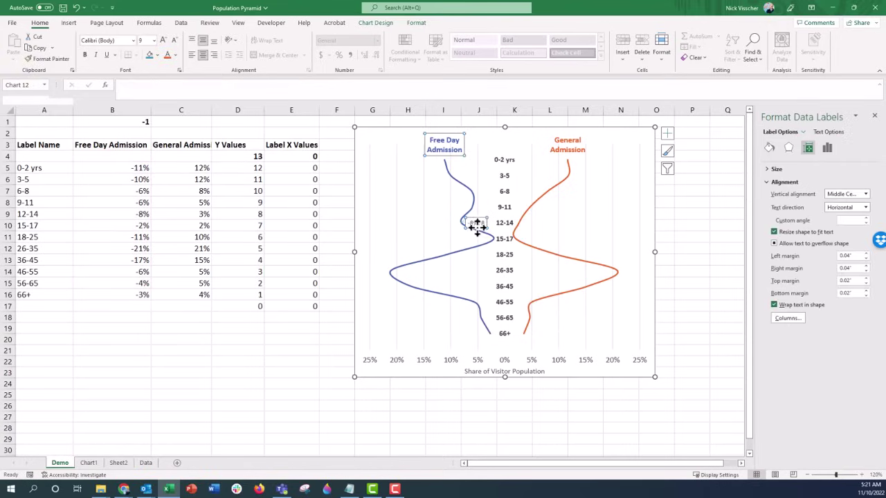
{"action": "left_click", "coordinate": [476, 223]}
{"action": "left_click", "coordinate": [827, 149]}
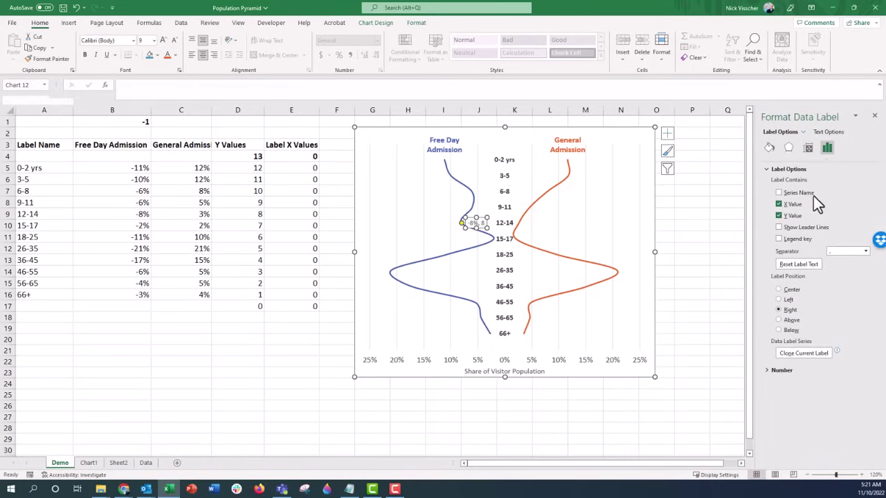
{"action": "left_click", "coordinate": [787, 300]}
{"action": "left_click", "coordinate": [768, 147]}
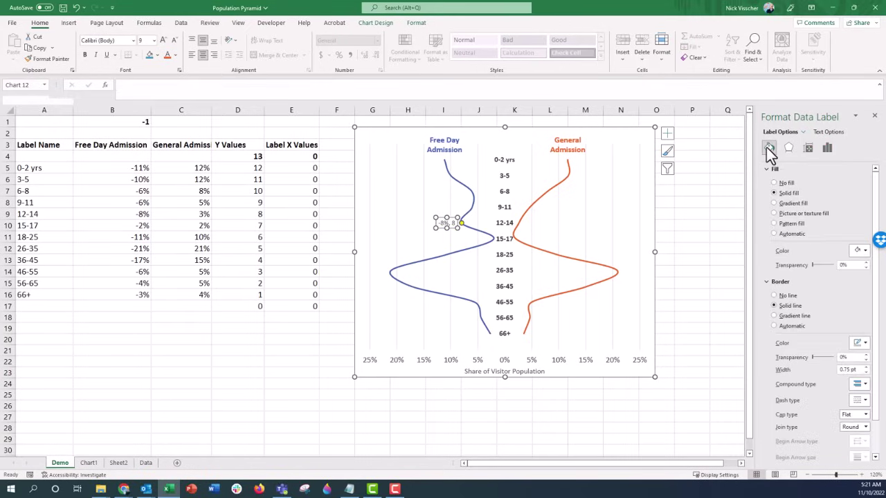
{"action": "left_click", "coordinate": [782, 296]}
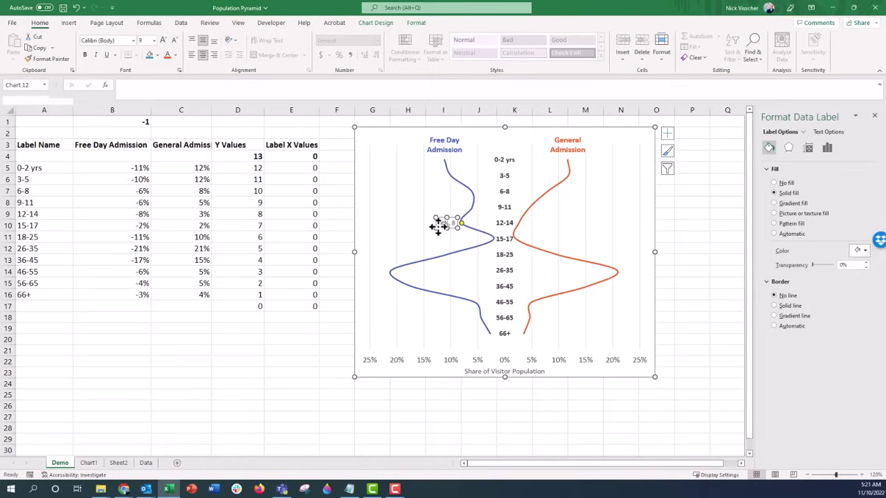
- Replace the 12-14 callout's text with "Youth visitors age 9-14 visit more on Free days"
{"action": "left_click", "coordinate": [441, 221]}
{"action": "double_click", "coordinate": [440, 221]}
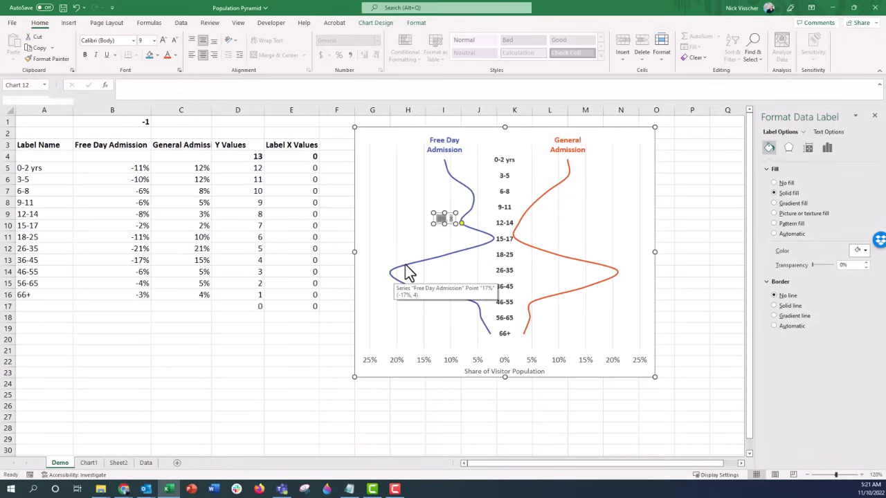
{"action": "type", "text": "Youth visitors aged "}
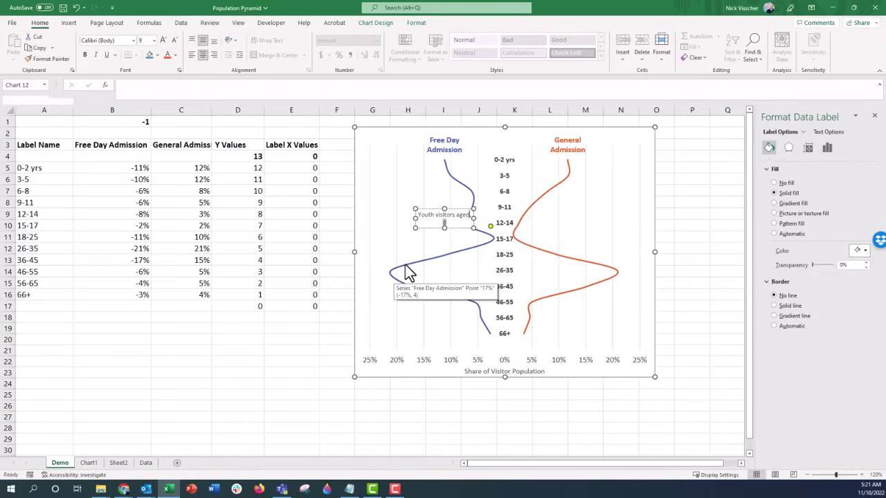
{"action": "type", "text": "9-"}
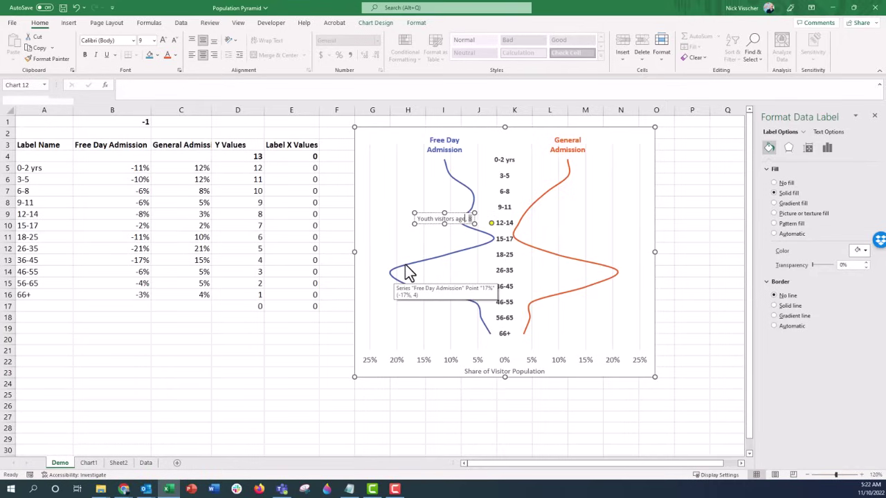
{"action": "type", "text": "14 yrs"}
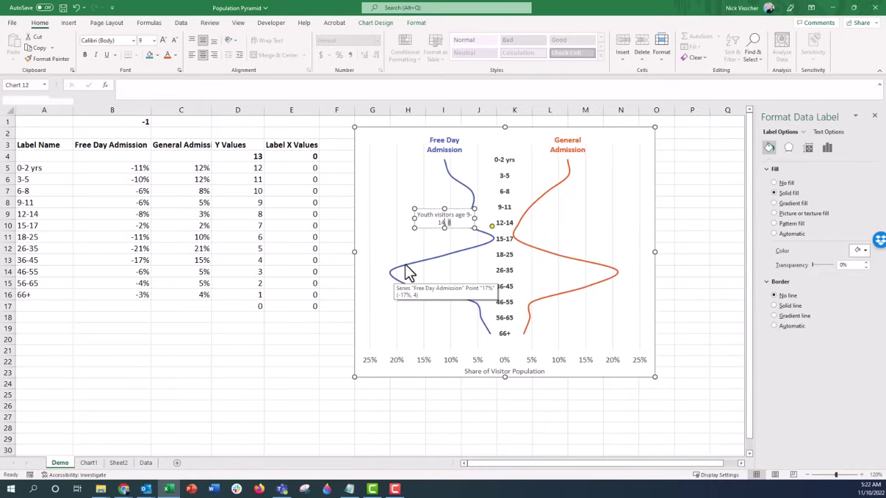
{"action": "key", "text": "BackSpace"}
{"action": "key", "text": "BackSpace"}
{"action": "key", "text": "BackSpace"}
{"action": "type", "text": "visit more on Free days"}
{"action": "key", "text": "Delete"}
{"action": "key", "text": "Delete"}
{"action": "key", "text": "Delete"}
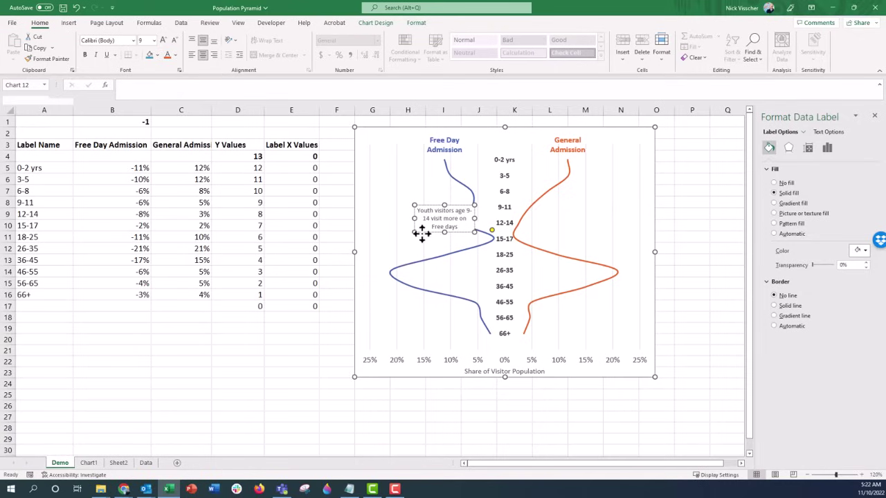
- Reposition the youth visitors callout so it sits clear of the line, using the Left label position
{"action": "left_click", "coordinate": [421, 233]}
{"action": "left_click_drag", "start_coordinate": [430, 229], "coordinate": [452, 212]}
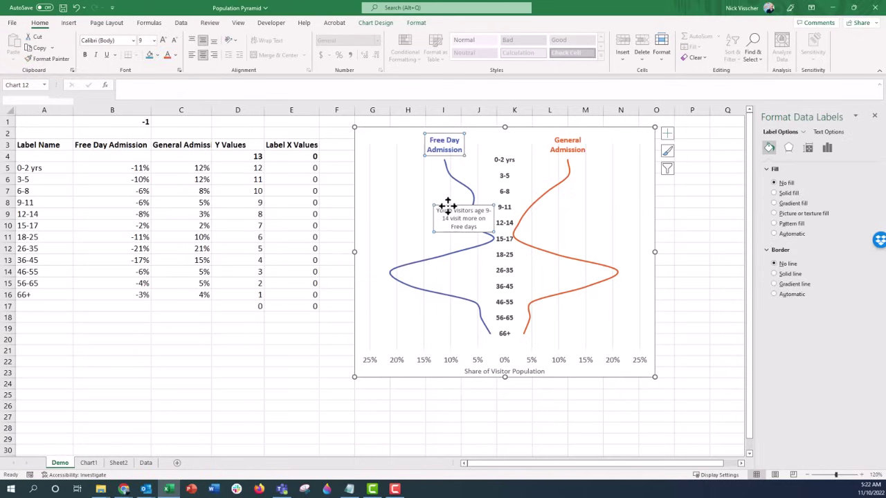
{"action": "left_click", "coordinate": [447, 206]}
{"action": "left_click", "coordinate": [827, 148]}
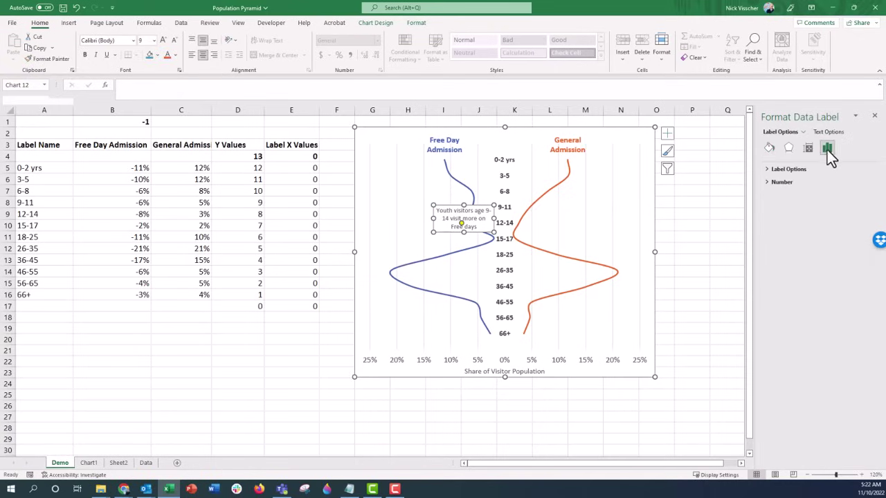
{"action": "left_click", "coordinate": [801, 172]}
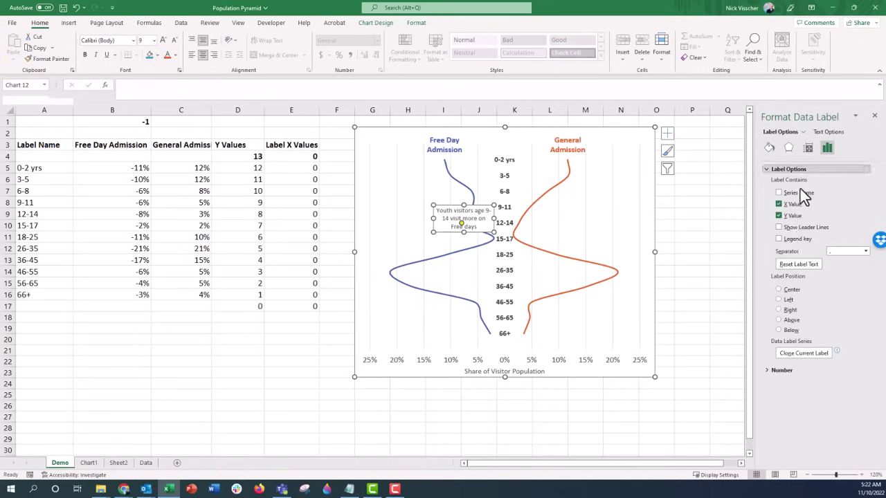
{"action": "left_click", "coordinate": [779, 299]}
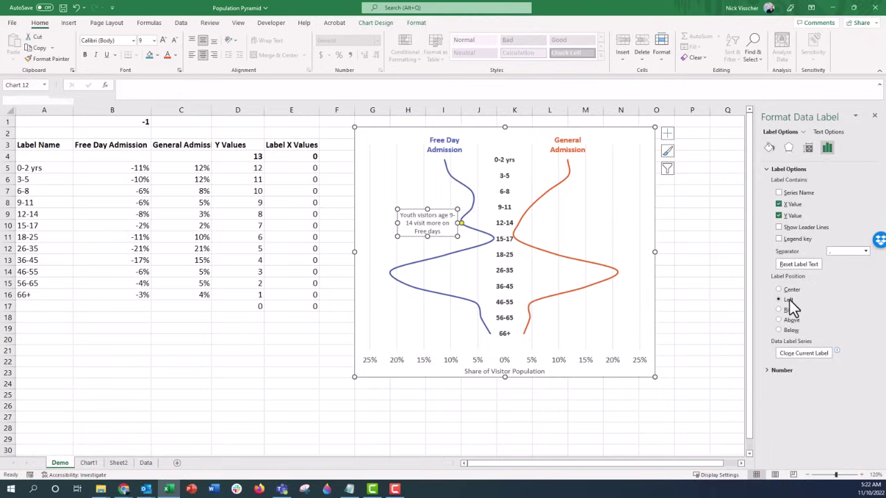
- Format the youth visitors callout text as bold and left-aligned in the Free Day Admission line's blue-purple theme color
{"action": "left_click", "coordinate": [176, 55]}
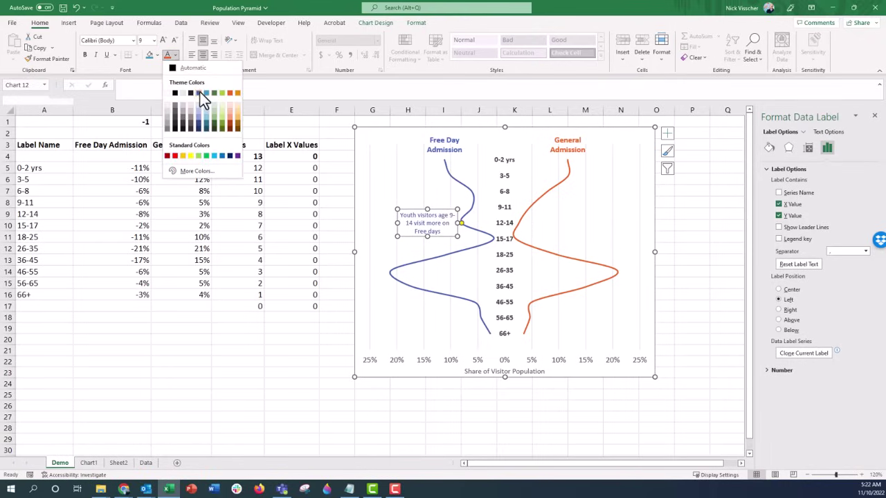
{"action": "left_click", "coordinate": [200, 92]}
{"action": "left_click", "coordinate": [84, 54]}
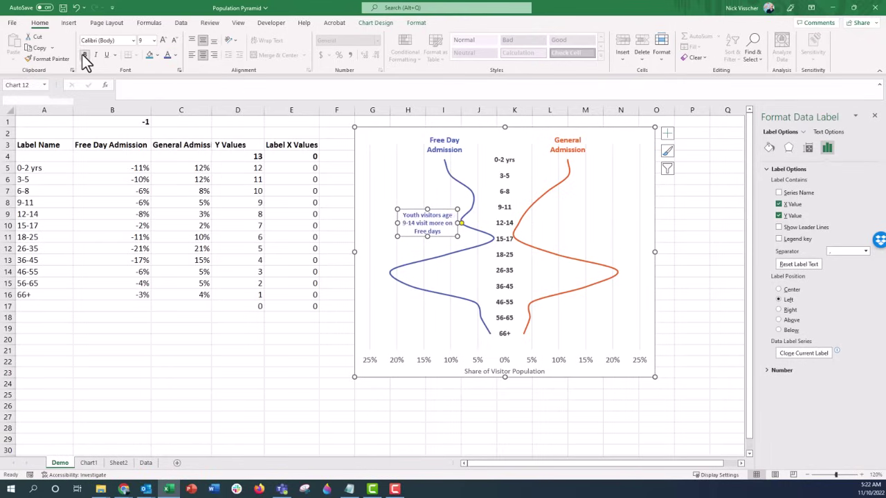
{"action": "left_click", "coordinate": [191, 56]}
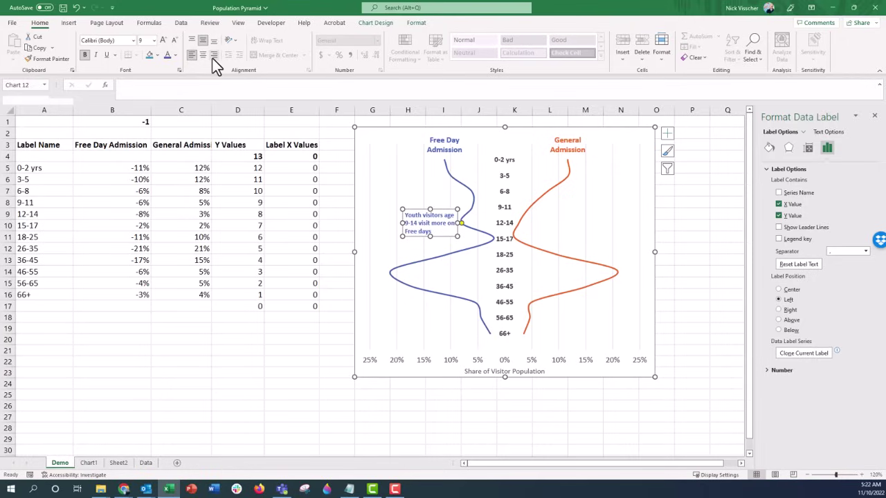
{"action": "left_click", "coordinate": [213, 56]}
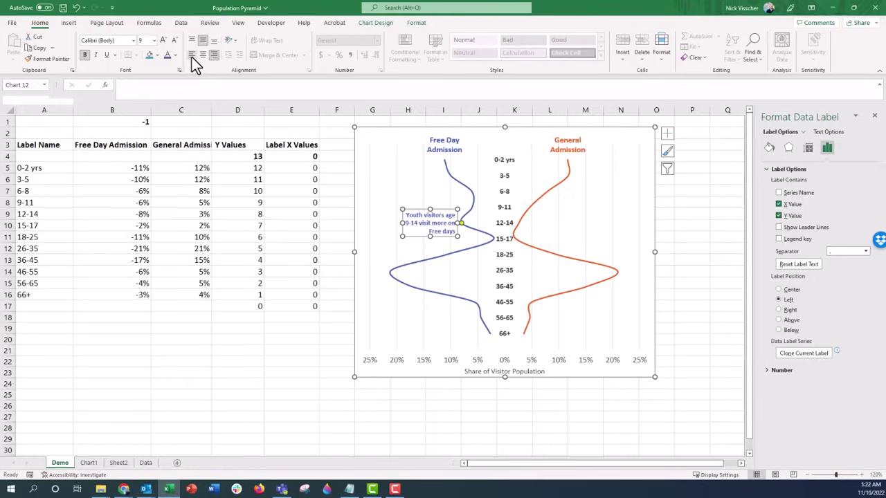
{"action": "left_click", "coordinate": [192, 56]}
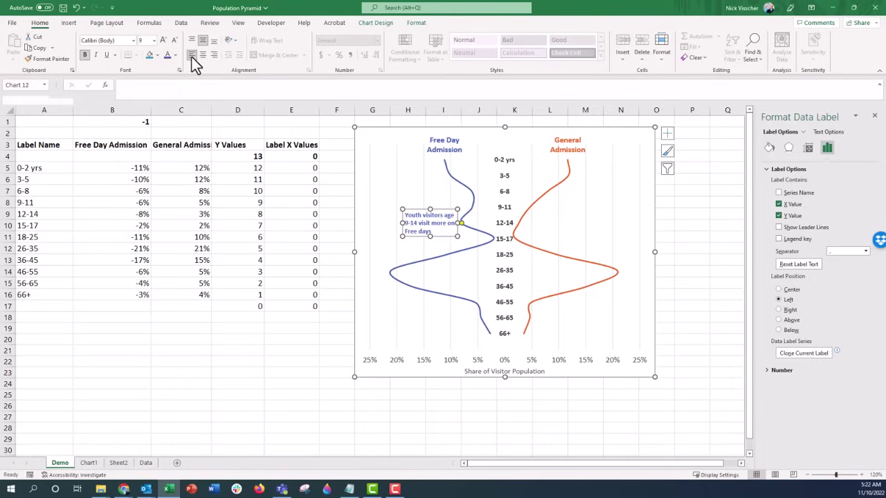
{"action": "left_click", "coordinate": [322, 363]}
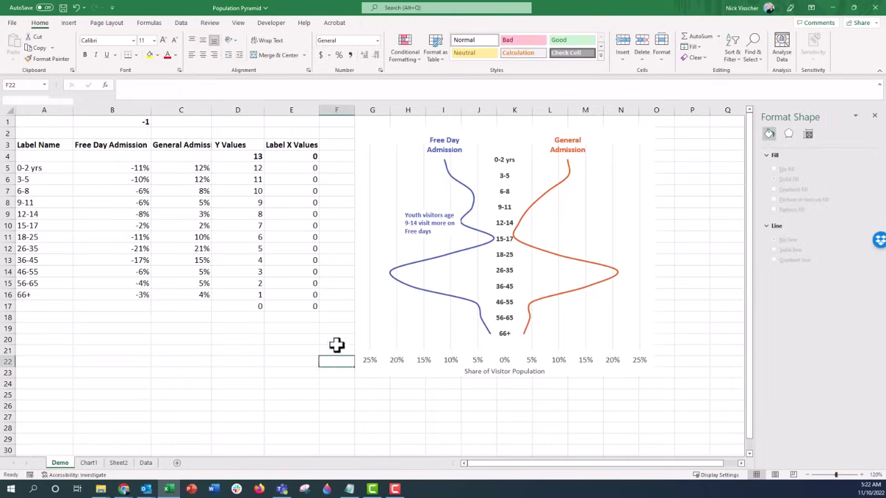
- Nudge the youth visitors callout slightly up and to the left, away from the Free Day Admission line
{"action": "left_click", "coordinate": [422, 234]}
{"action": "left_click", "coordinate": [443, 235]}
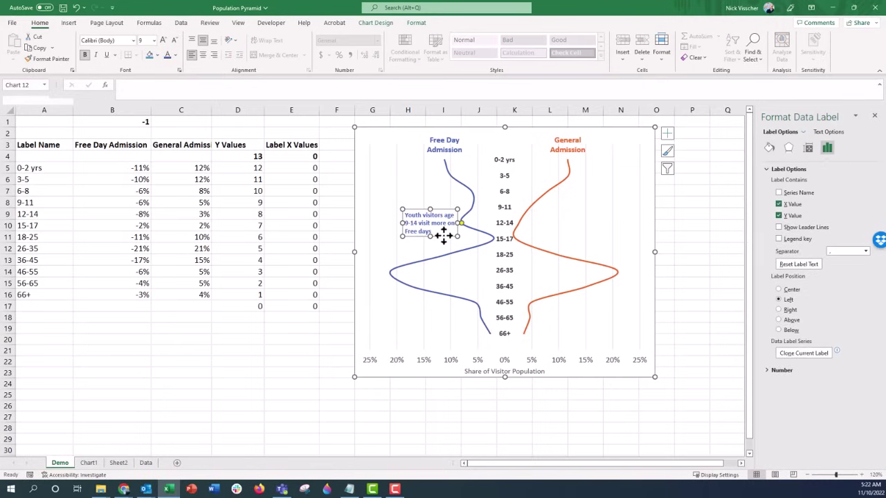
{"action": "left_click_drag", "start_coordinate": [443, 235], "coordinate": [441, 233]}
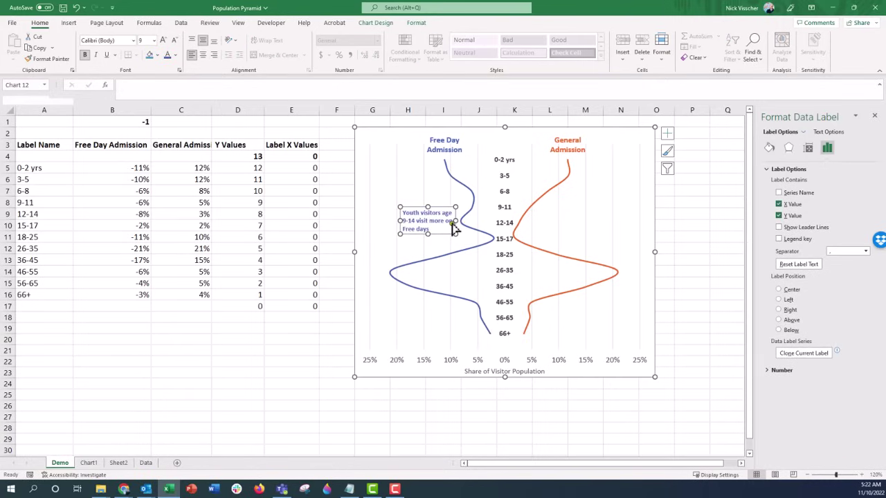
{"action": "left_click", "coordinate": [336, 363]}
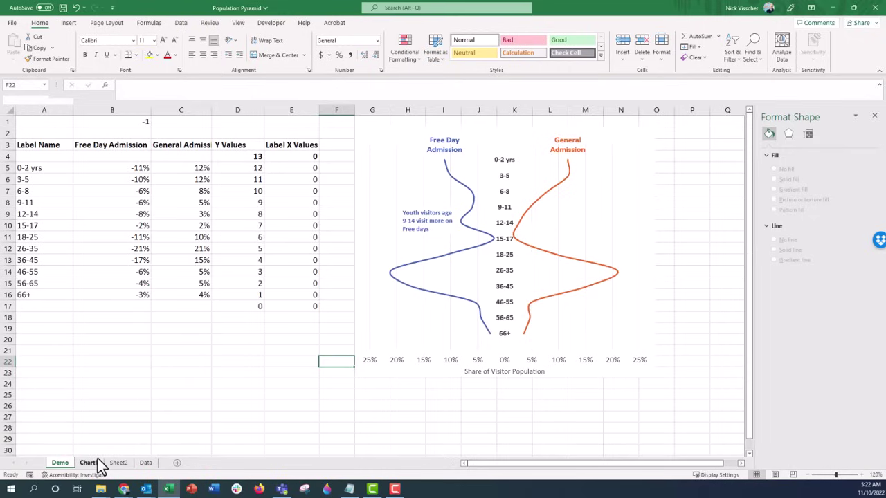
- Examine the Washington Post "Distribution of the population in 2020" chart in Chrome, and return to the pyramid chart in Excel
{"action": "mouse_move", "coordinate": [123, 489]}
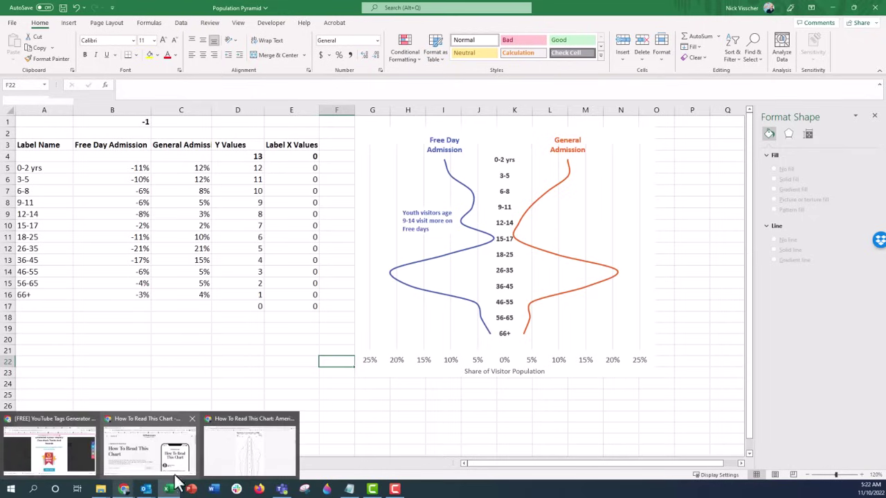
{"action": "left_click", "coordinate": [249, 454]}
{"action": "scroll", "coordinate": [292, 260], "scroll_direction": "up", "scroll_amount": 5}
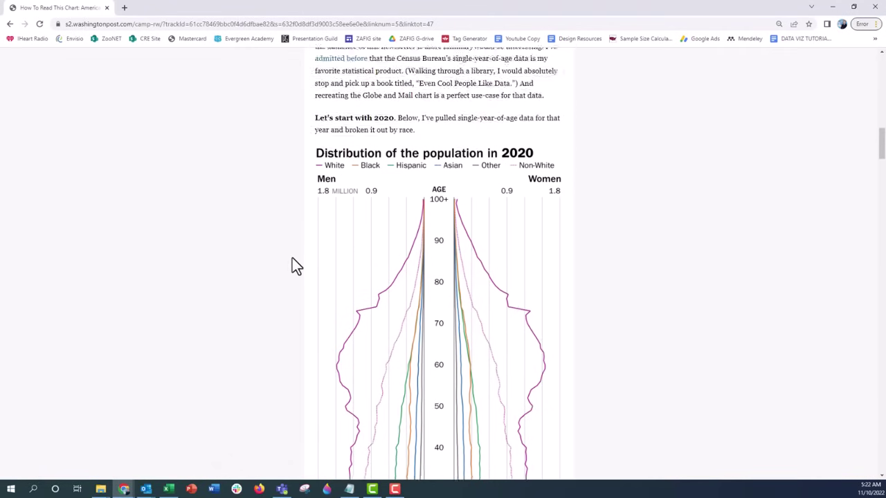
{"action": "scroll", "coordinate": [291, 260], "scroll_direction": "down", "scroll_amount": 6}
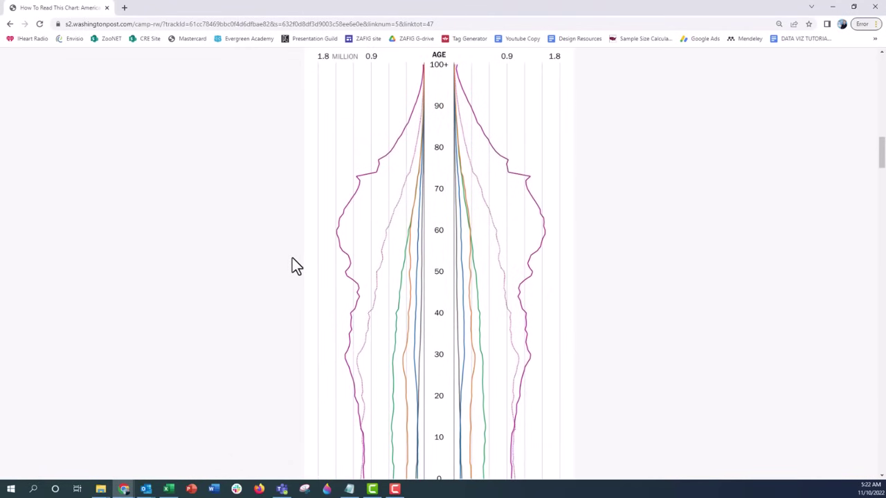
{"action": "scroll", "coordinate": [291, 259], "scroll_direction": "up", "scroll_amount": 1}
{"action": "scroll", "coordinate": [292, 259], "scroll_direction": "down", "scroll_amount": 1}
{"action": "scroll", "coordinate": [292, 265], "scroll_direction": "up", "scroll_amount": 1}
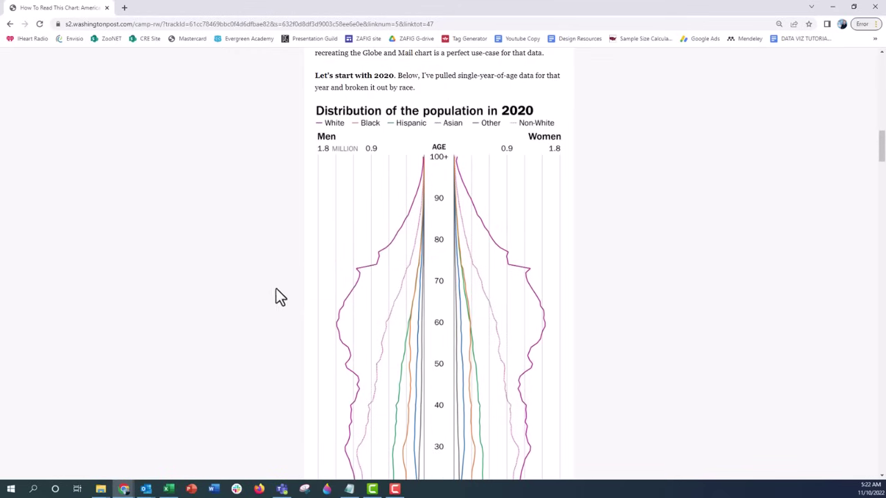
{"action": "left_click", "coordinate": [167, 489]}
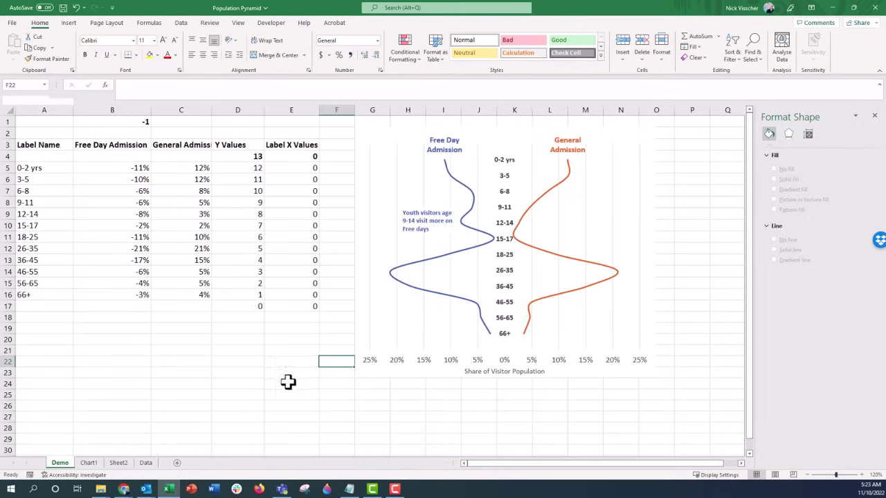
{"action": "left_click", "coordinate": [357, 318]}
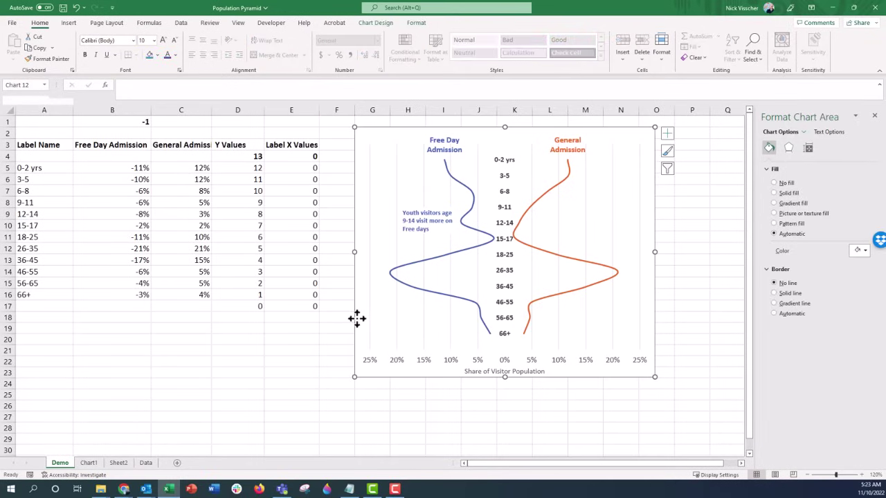